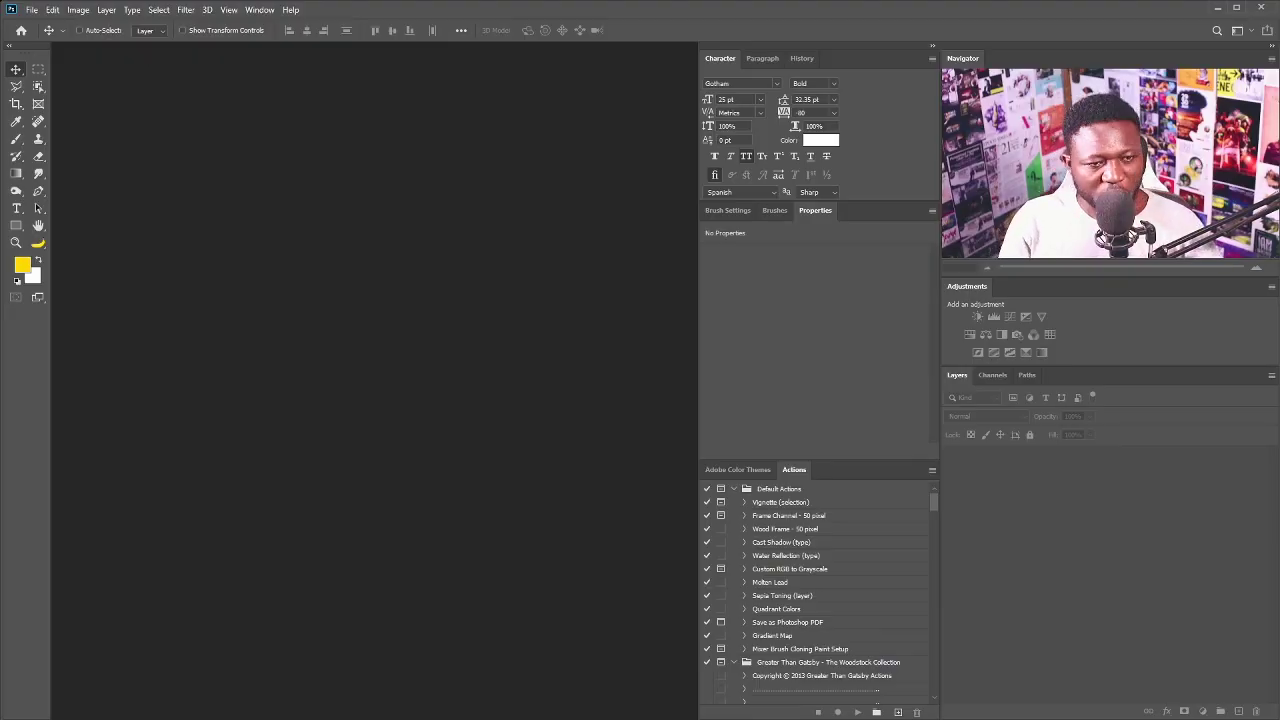
Create a new 780 × 780 px document named 'Azusa'
click(41, 9)
click(42, 24)
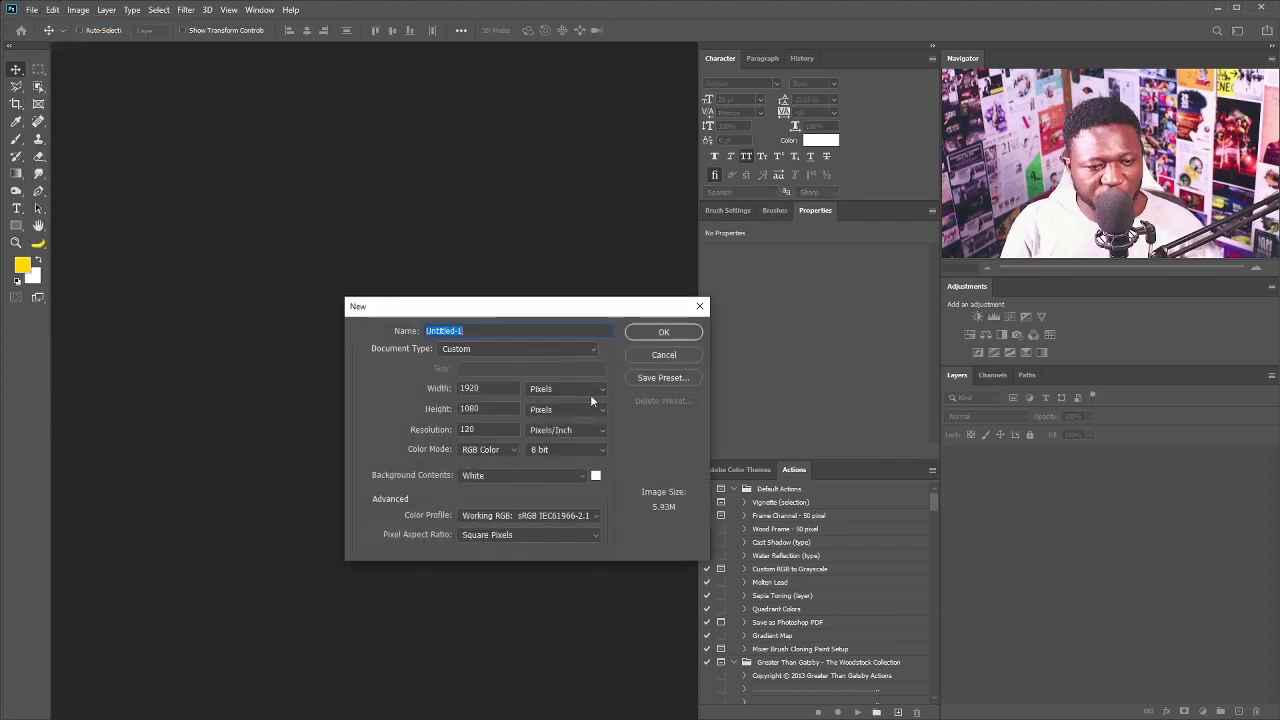
key(Tab)
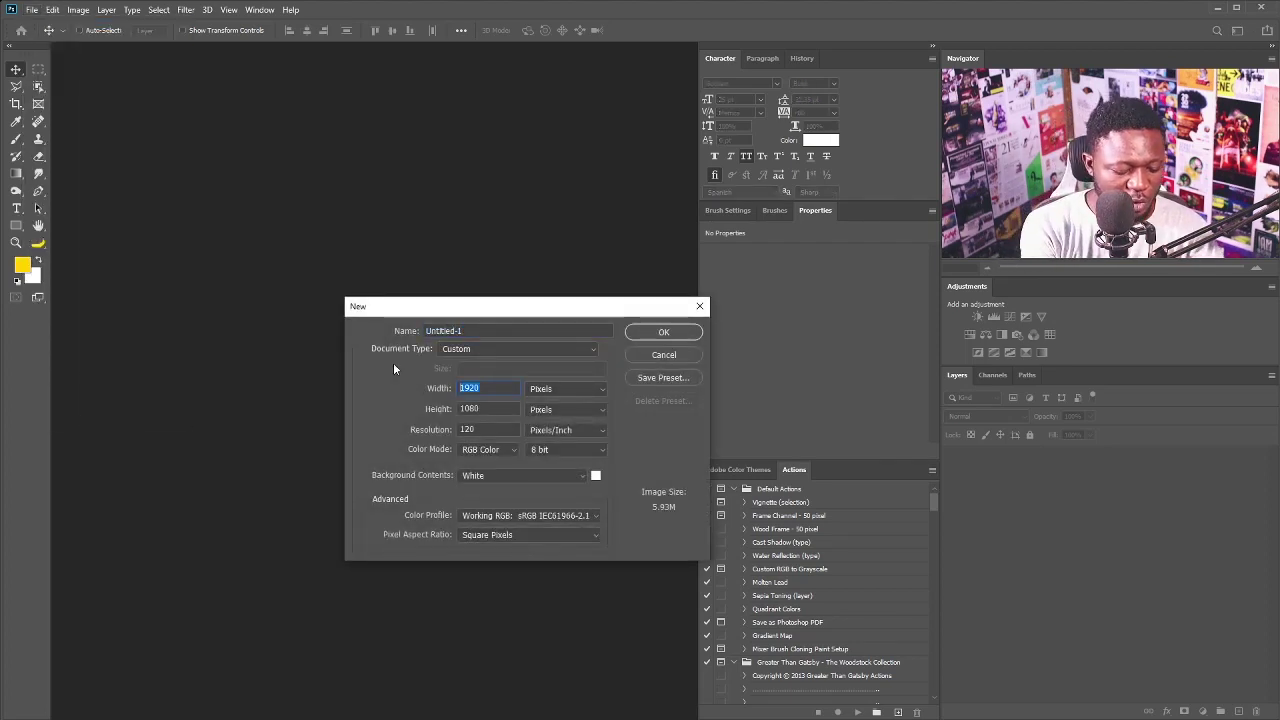
text(780)
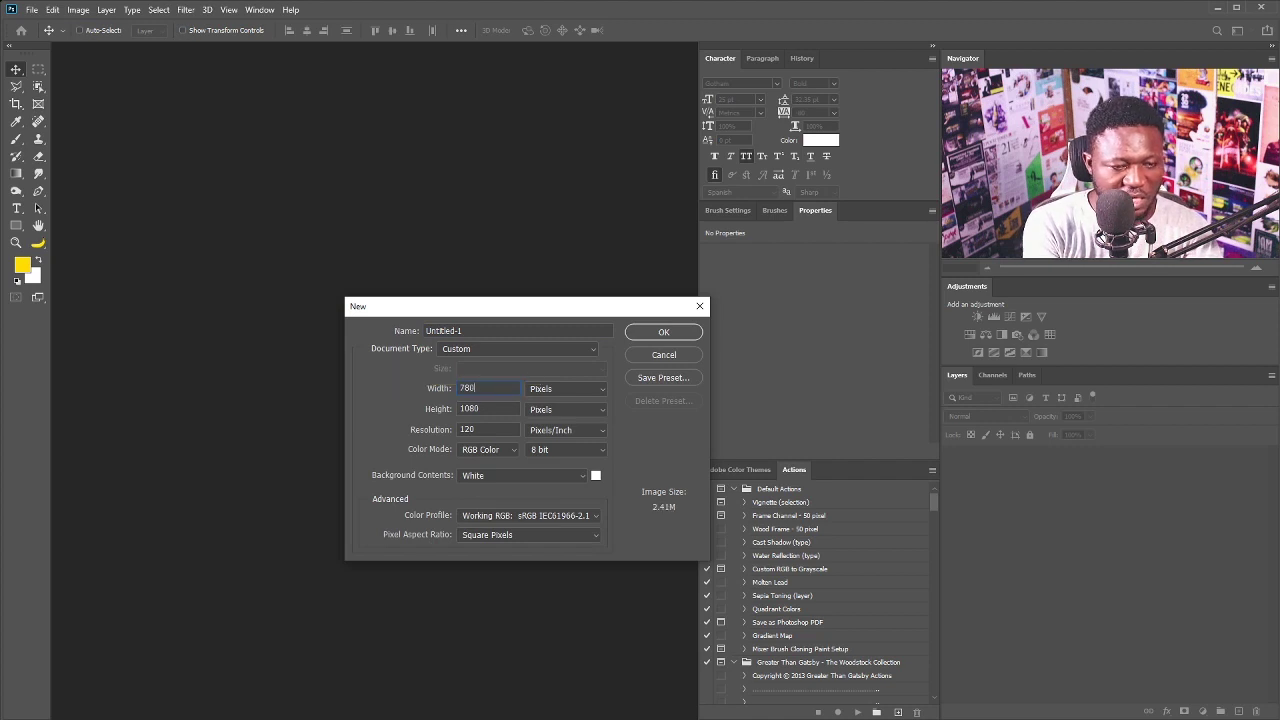
key(Tab)
text(780)
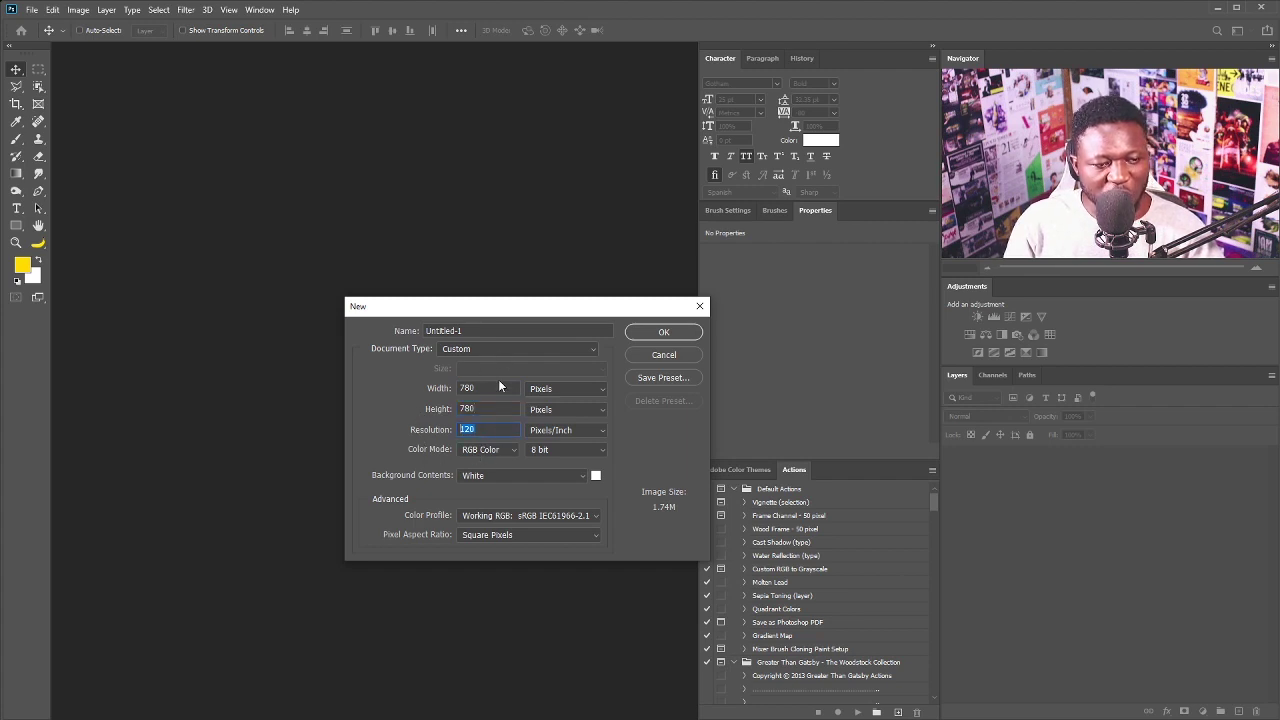
click(463, 333)
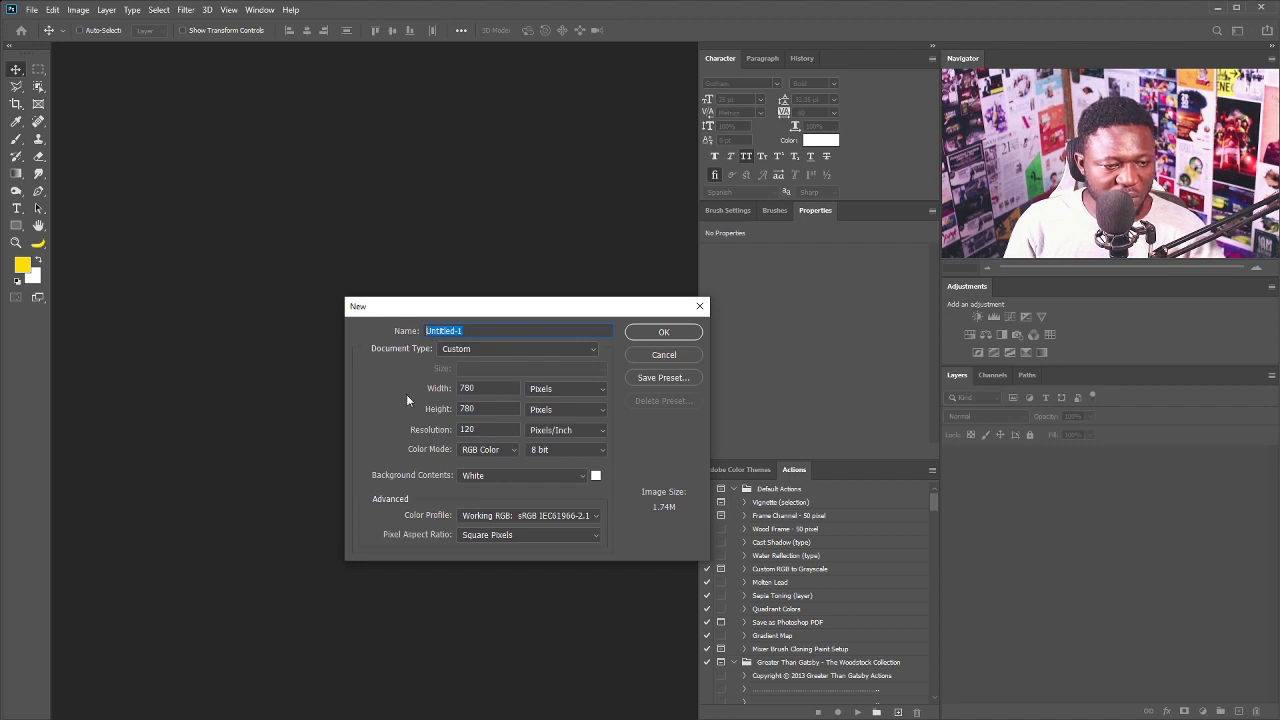
text(Azusa)
click(655, 332)
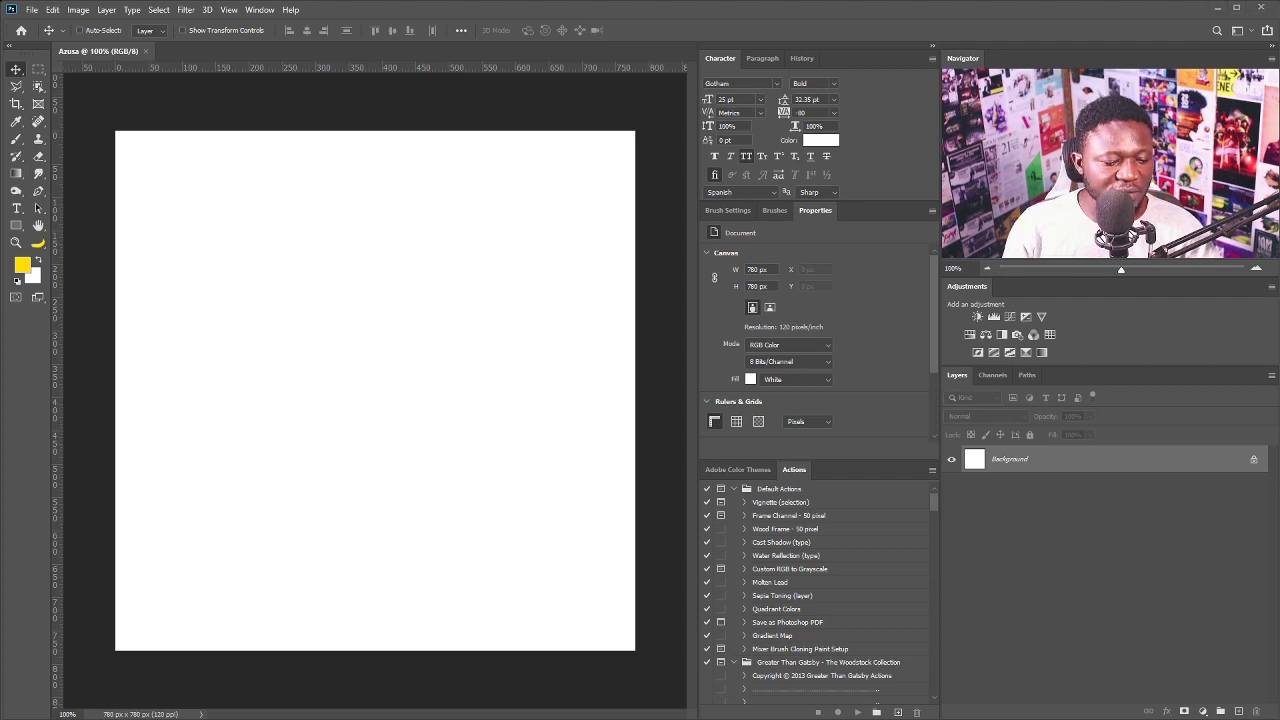
Place the teens' legs photo and align it to the top edge of the canvas
drag(471, 549, 477, 540)
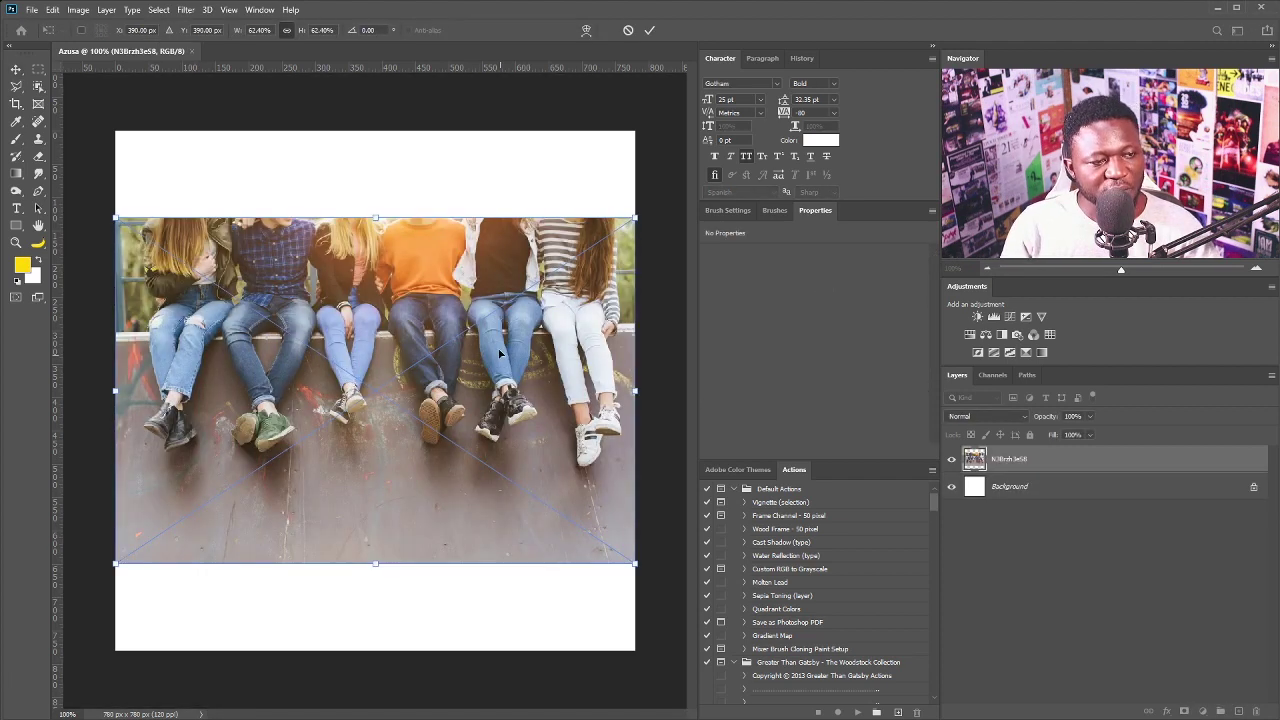
drag(499, 337, 499, 230)
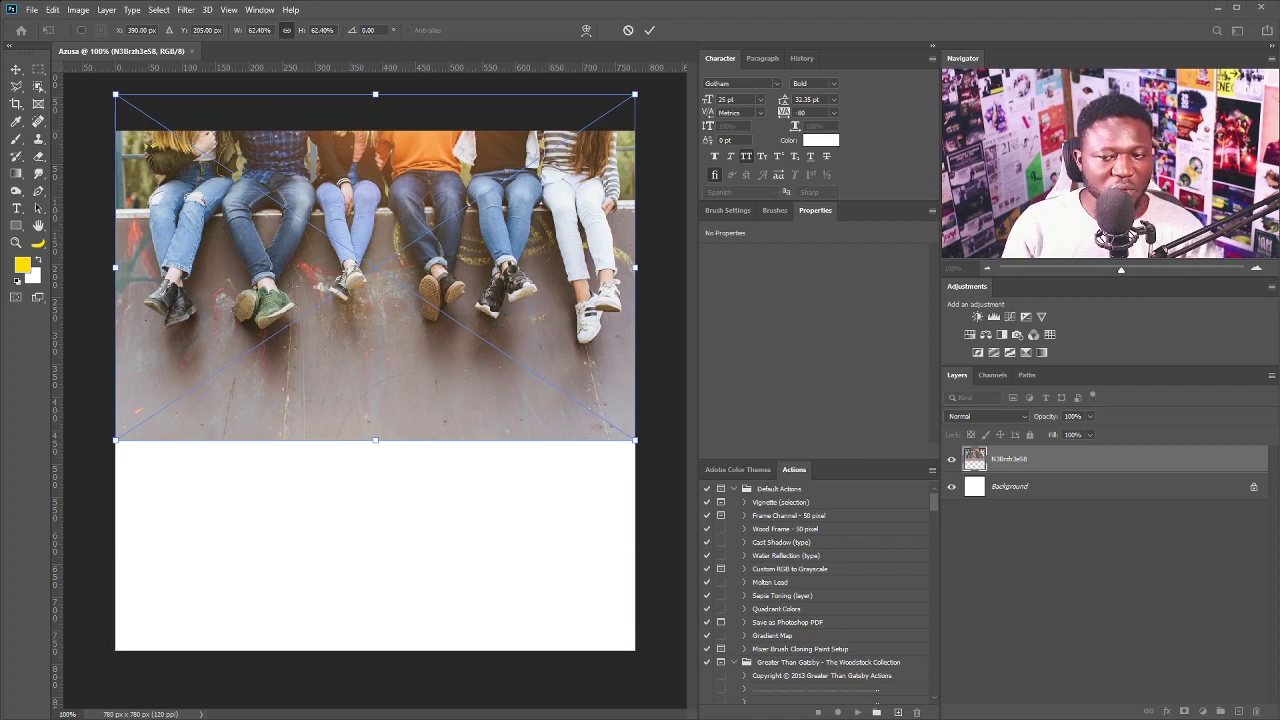
drag(499, 230, 499, 204)
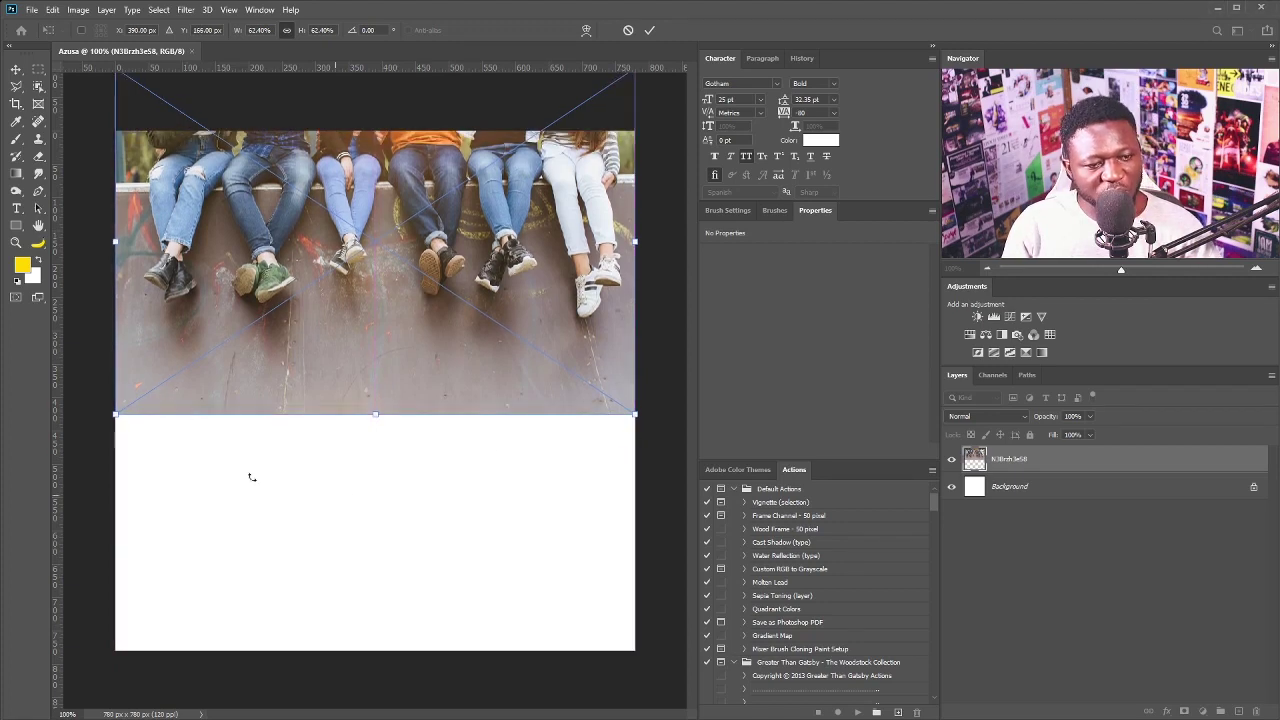
key(Return)
Duplicate the photo layer and rasterize the copy
drag(1086, 470, 1221, 711)
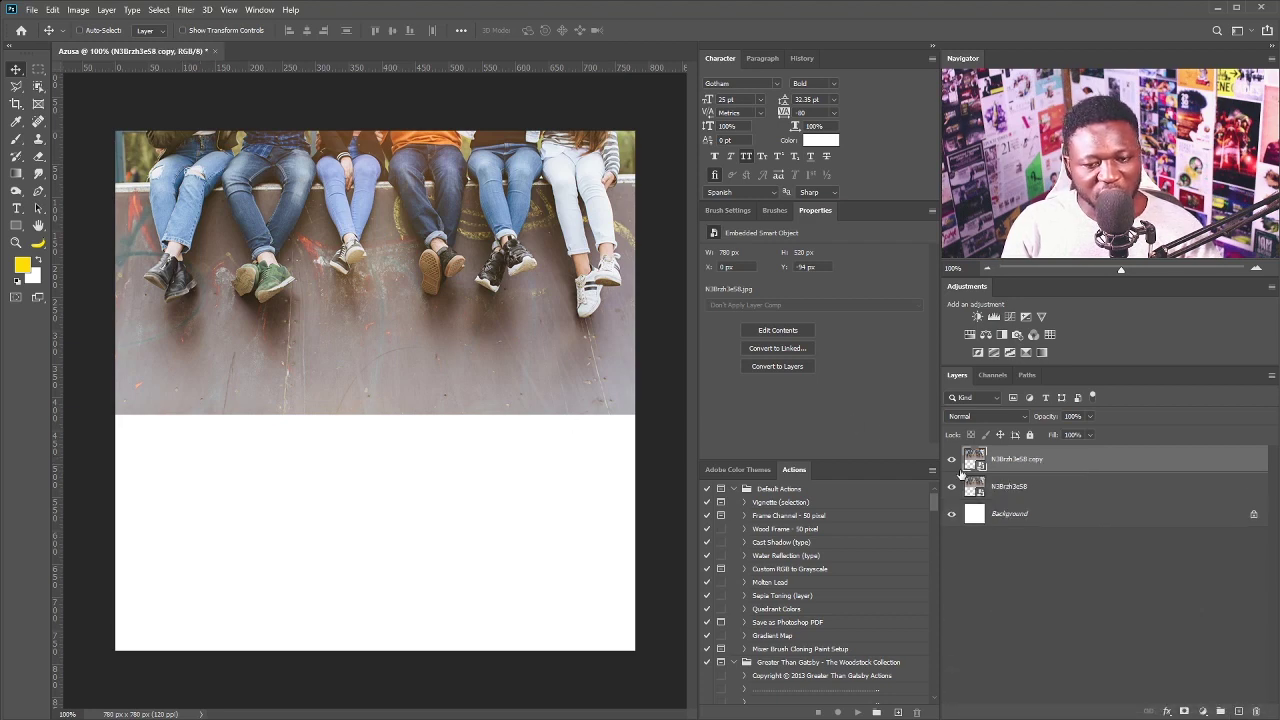
click(1000, 487)
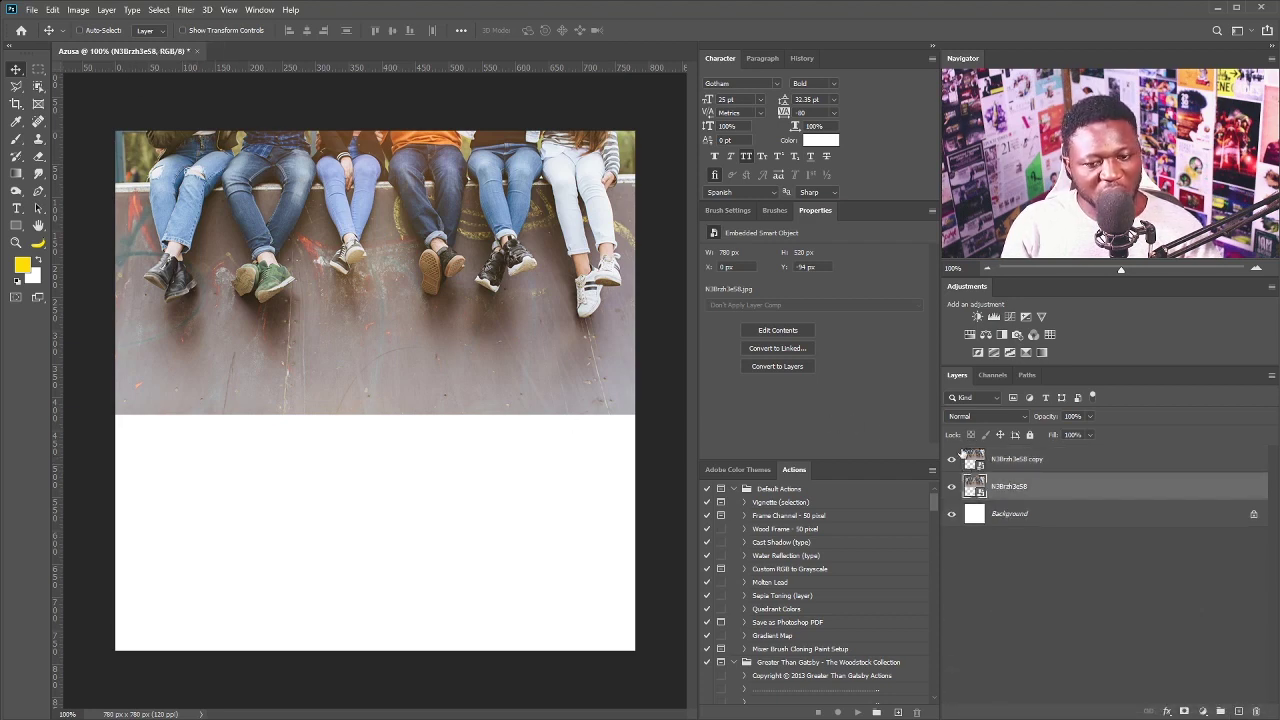
click(1031, 462)
right_click(1033, 465)
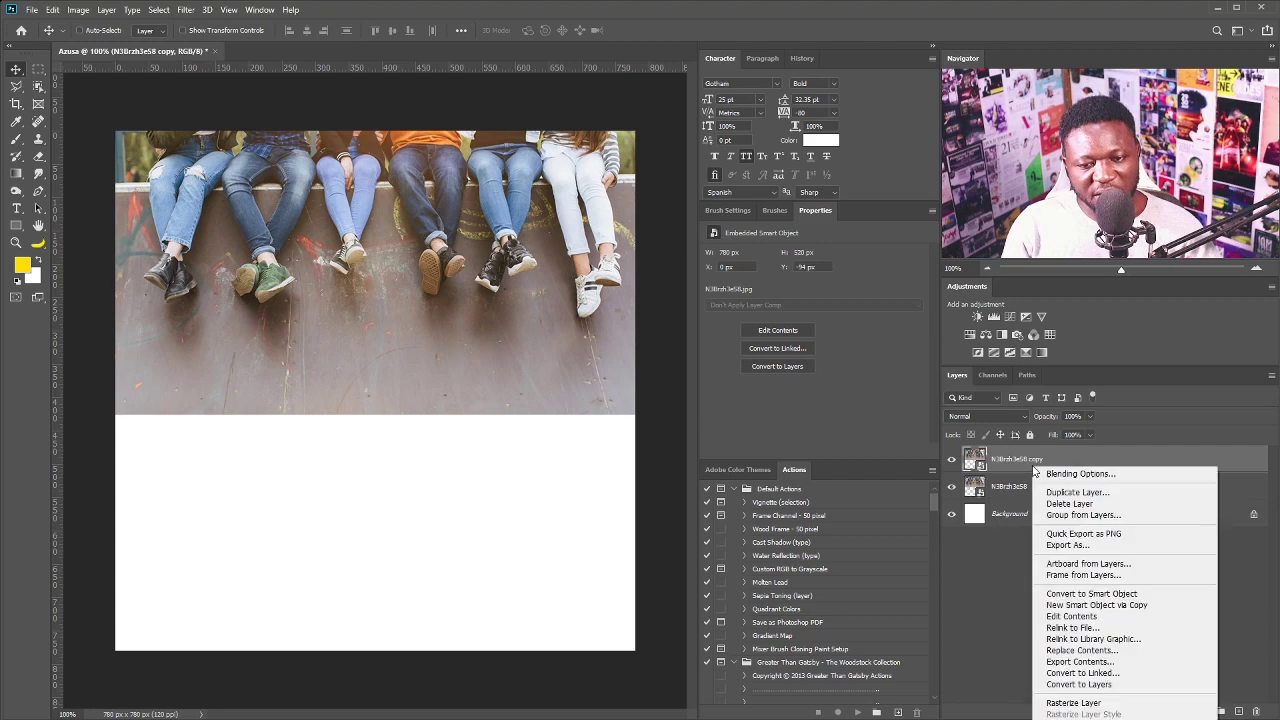
click(1078, 703)
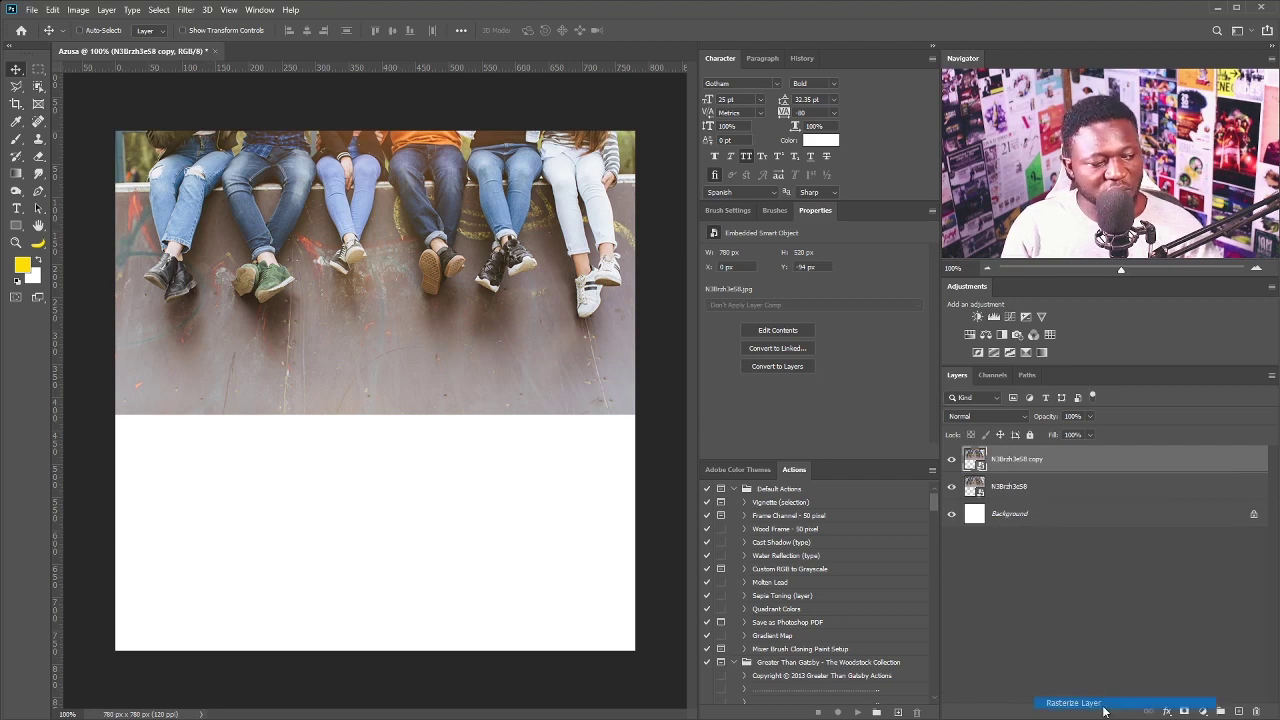
Select the lower ground to the canvas bottom and Content-Aware fill it
click(38, 69)
drag(108, 352, 640, 656)
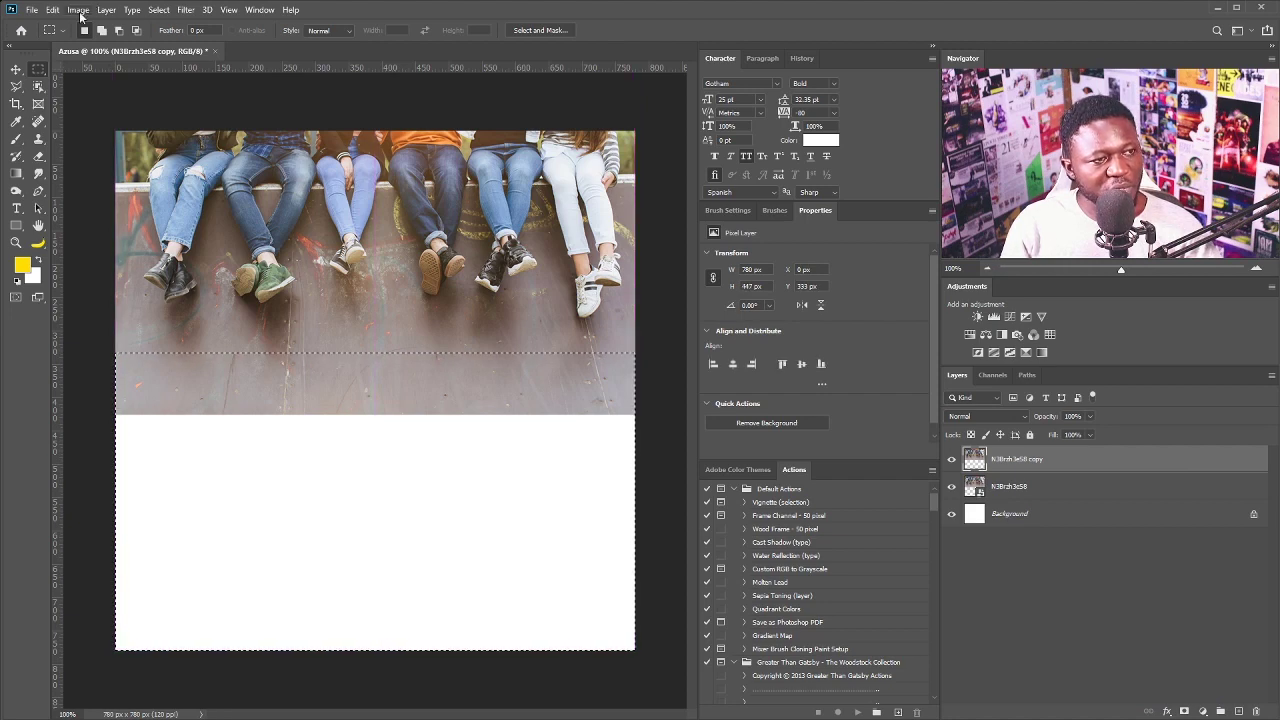
click(53, 10)
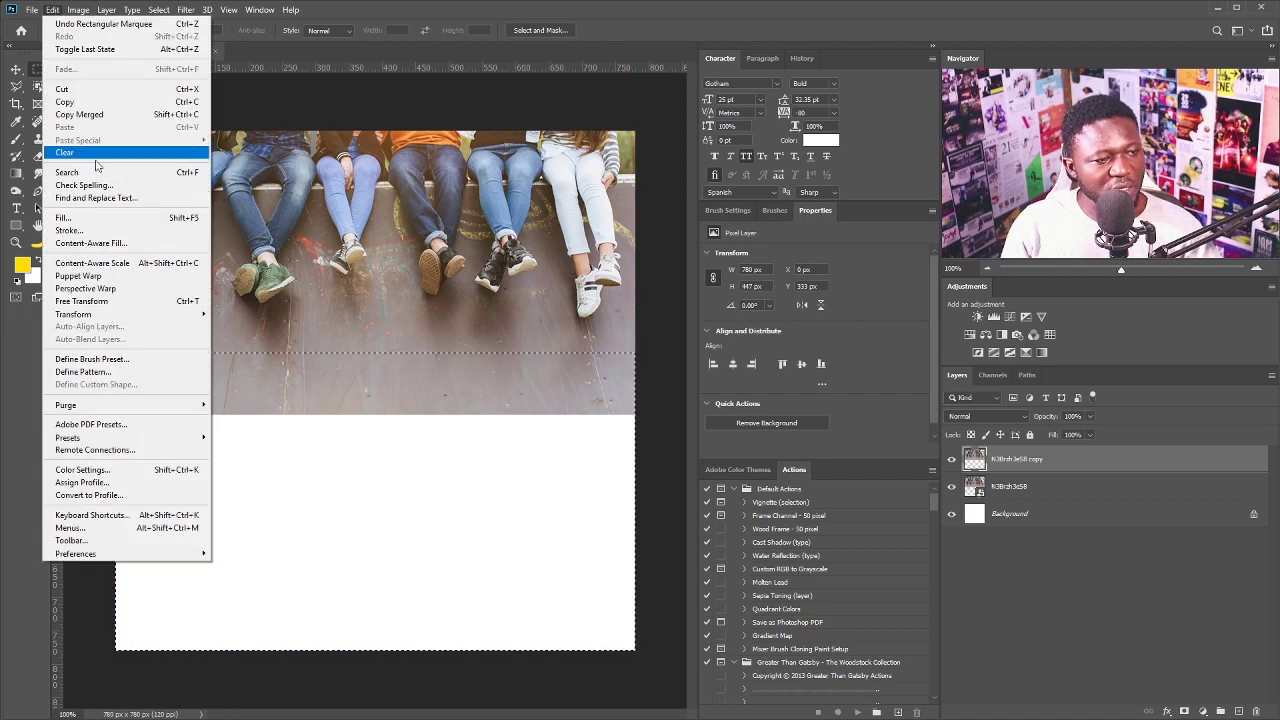
click(112, 222)
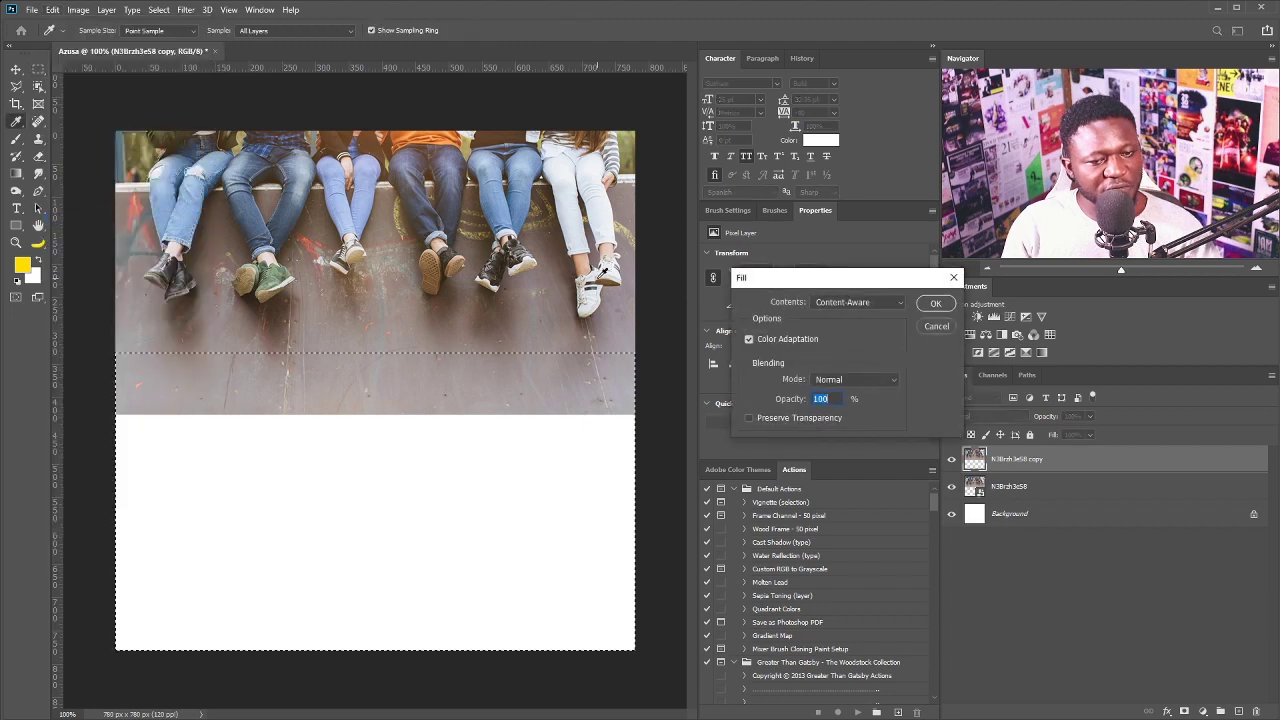
click(924, 299)
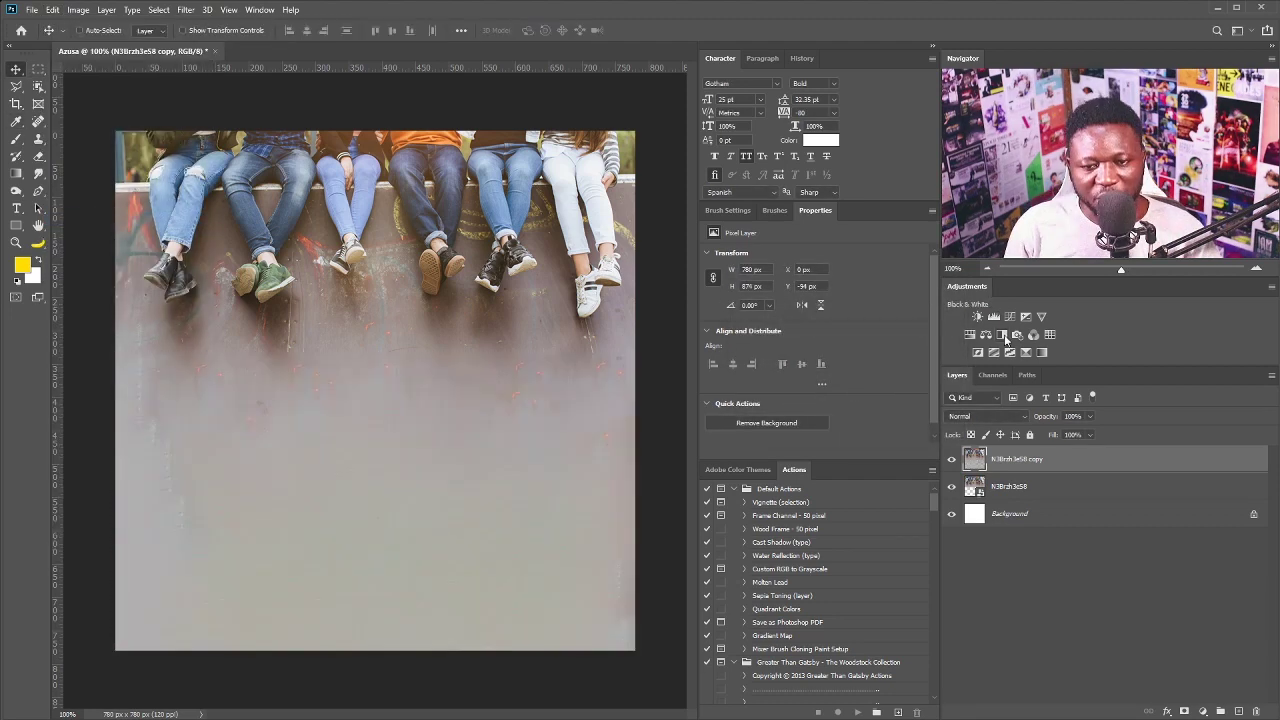
Add a Soft Light Black & White adjustment (Reds -69, Yellows 96), then stamp visible into Layer 1
click(1003, 336)
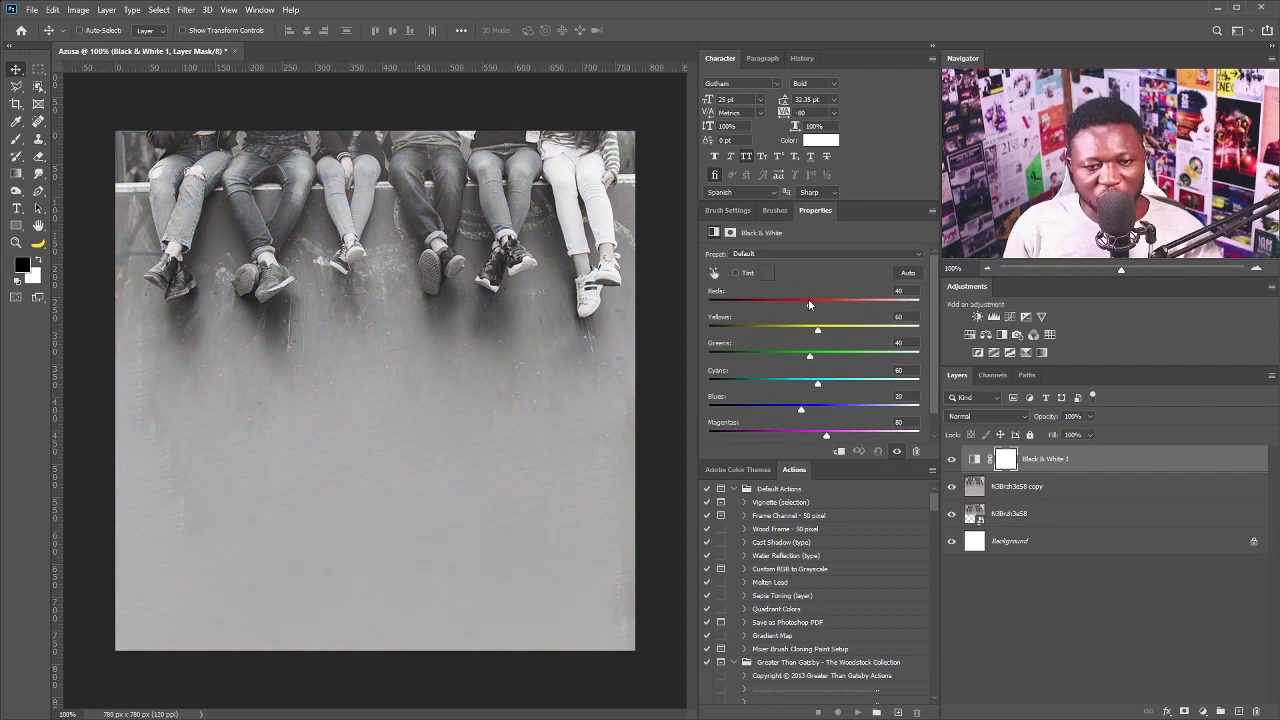
click(985, 416)
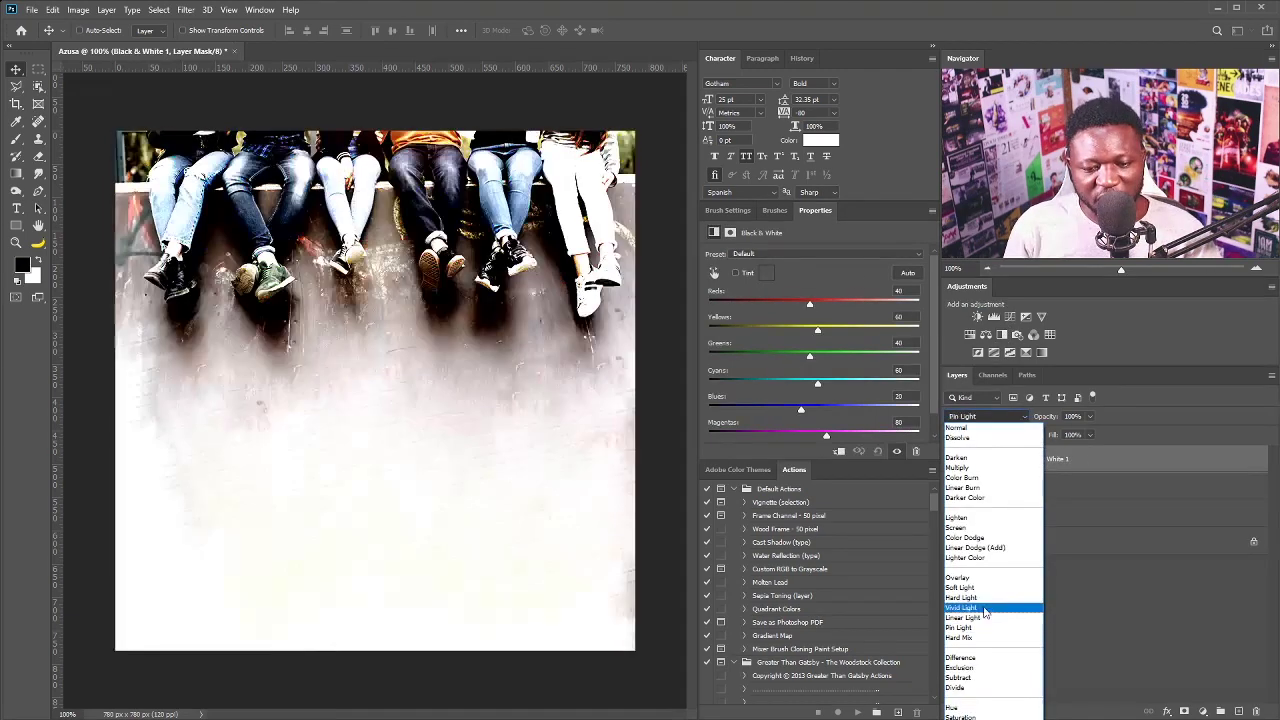
click(978, 587)
drag(810, 304, 765, 307)
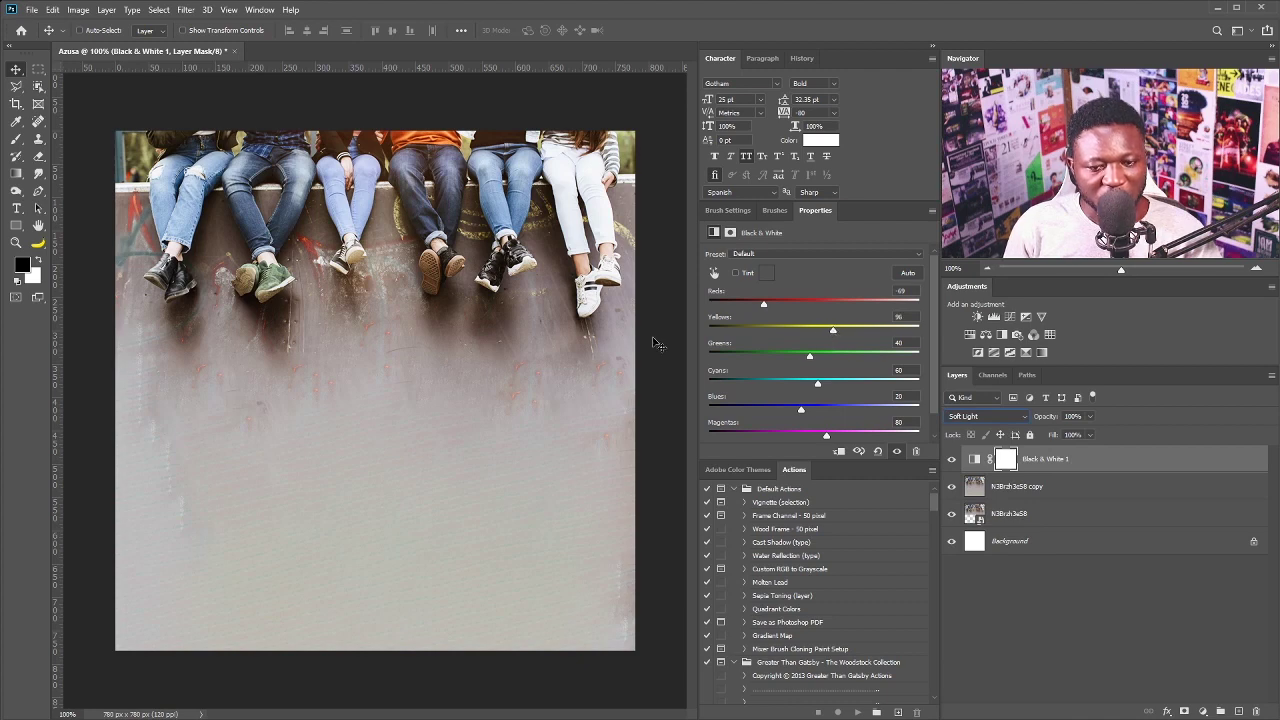
key(ctrl+2)
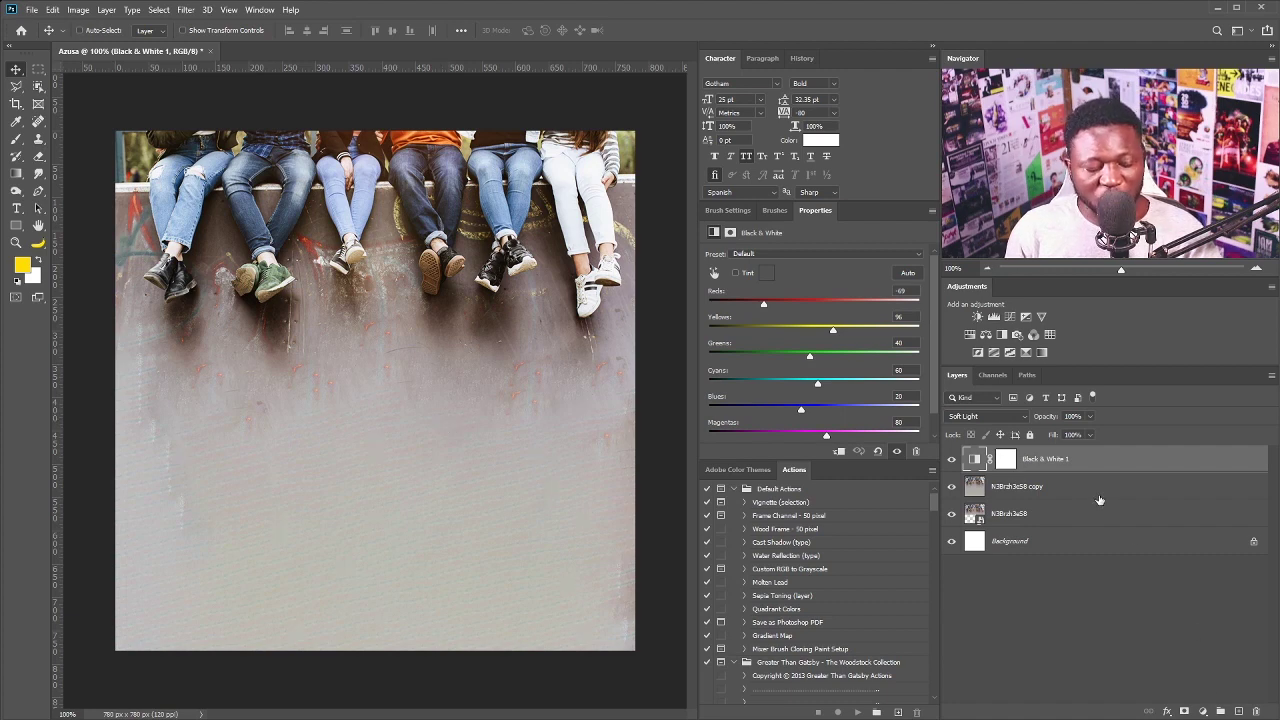
key(ctrl+alt+shift+e)
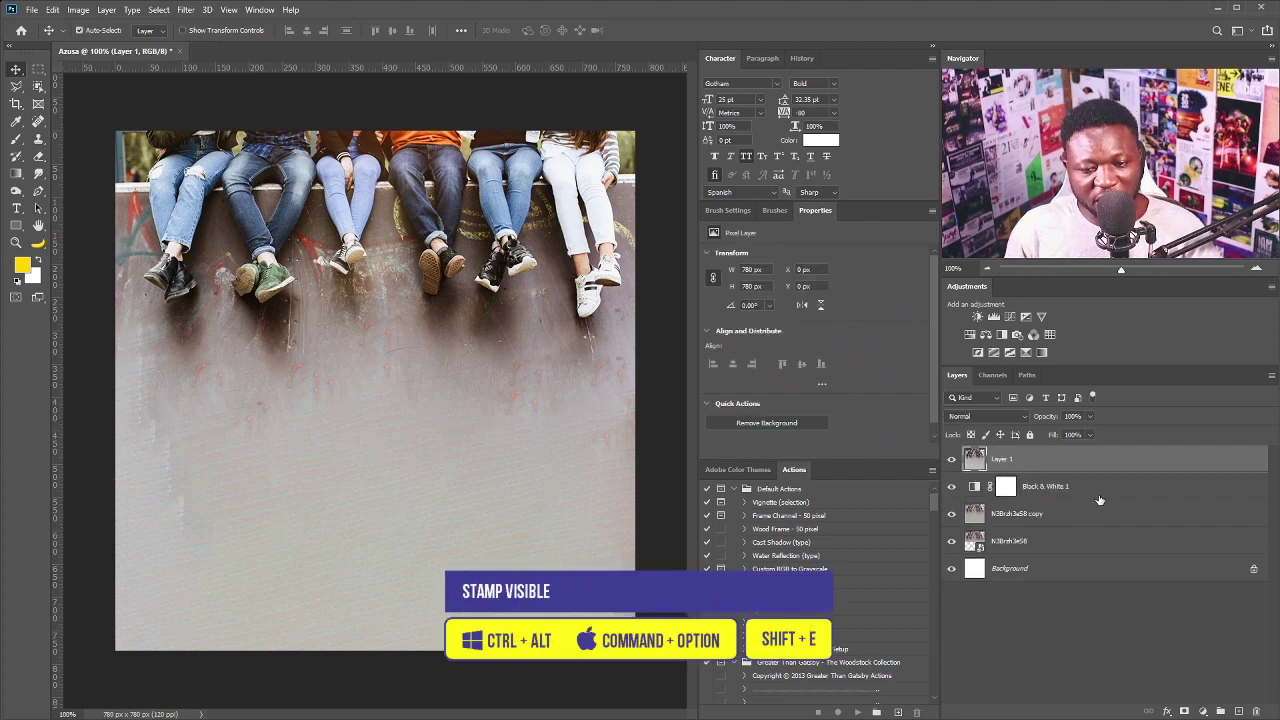
Apply Unsharp Mask to Layer 1 with Amount 50 and Radius 4.4
click(185, 10)
mouse_move(248, 244)
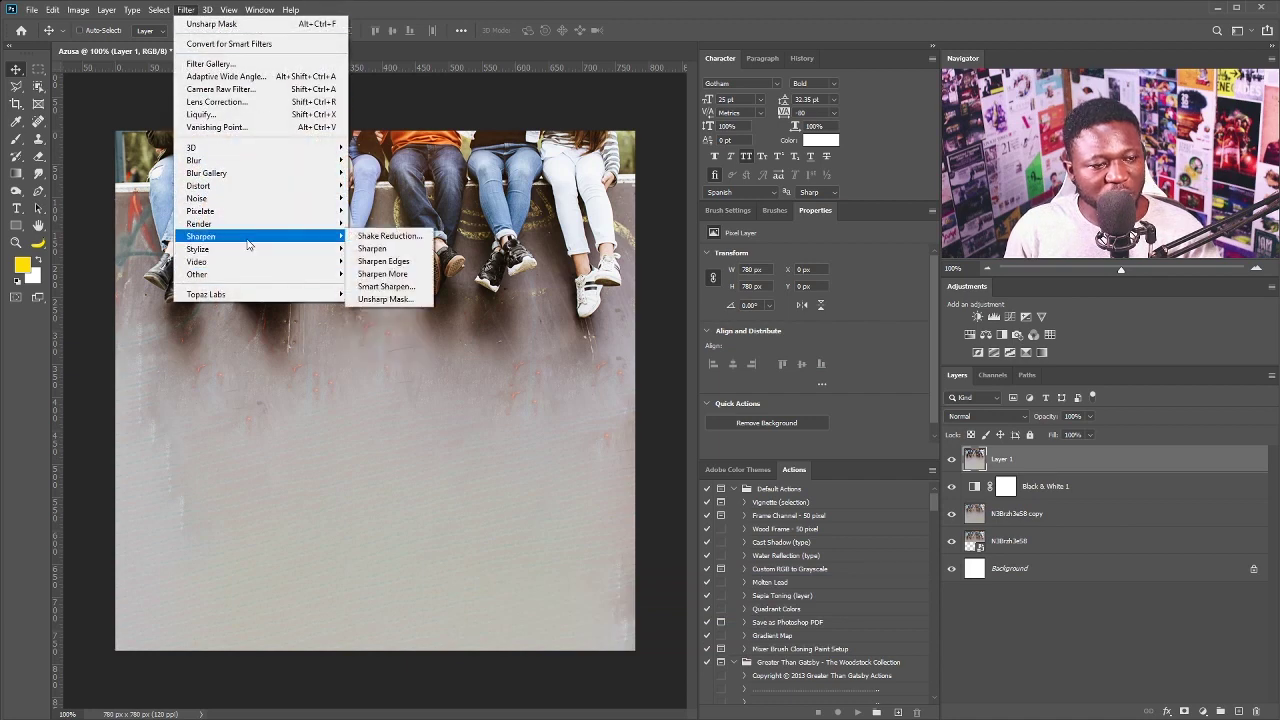
click(385, 300)
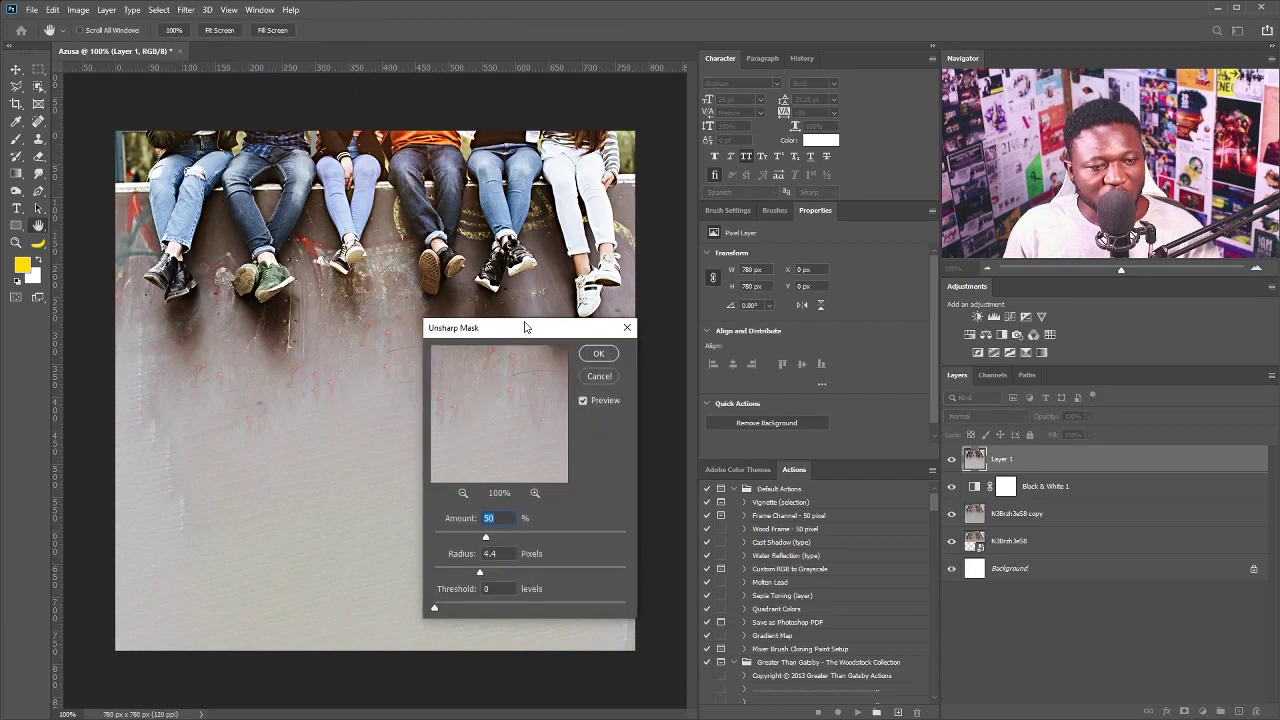
drag(532, 332, 542, 275)
click(607, 298)
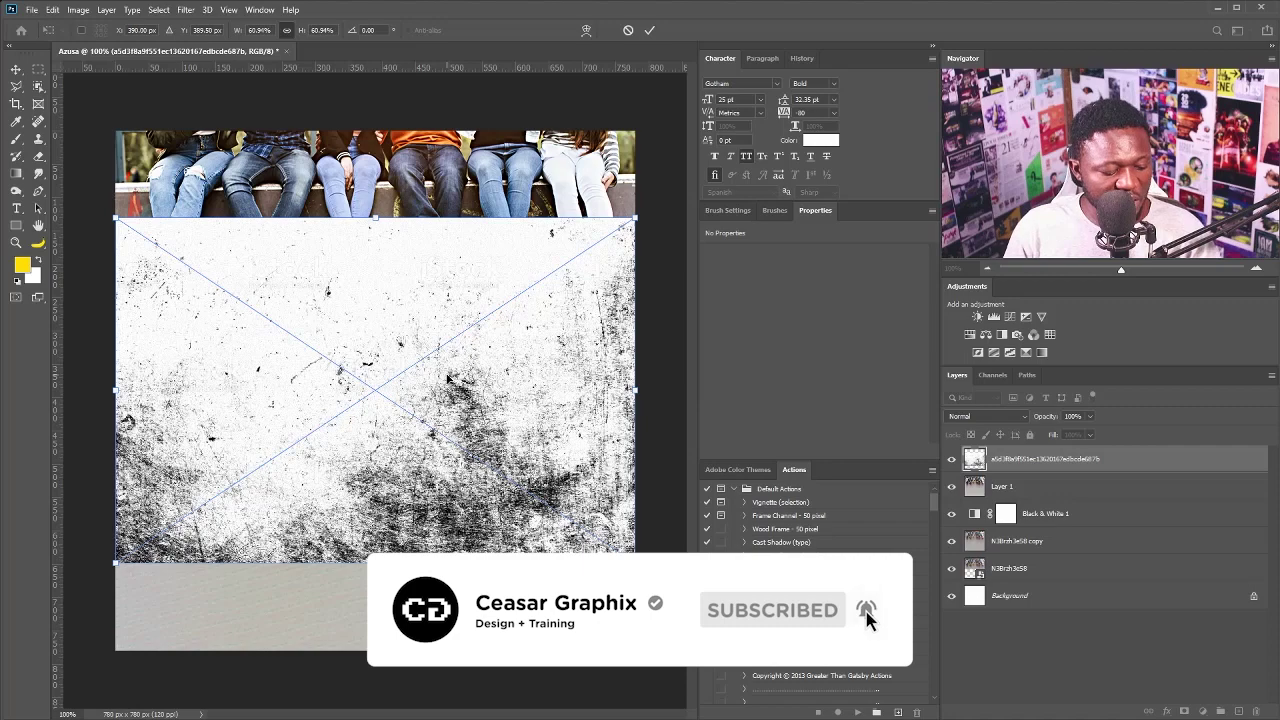
Commit the grunge texture lower and blend it in Multiply with reduced opacity
drag(447, 377, 450, 478)
key(Return)
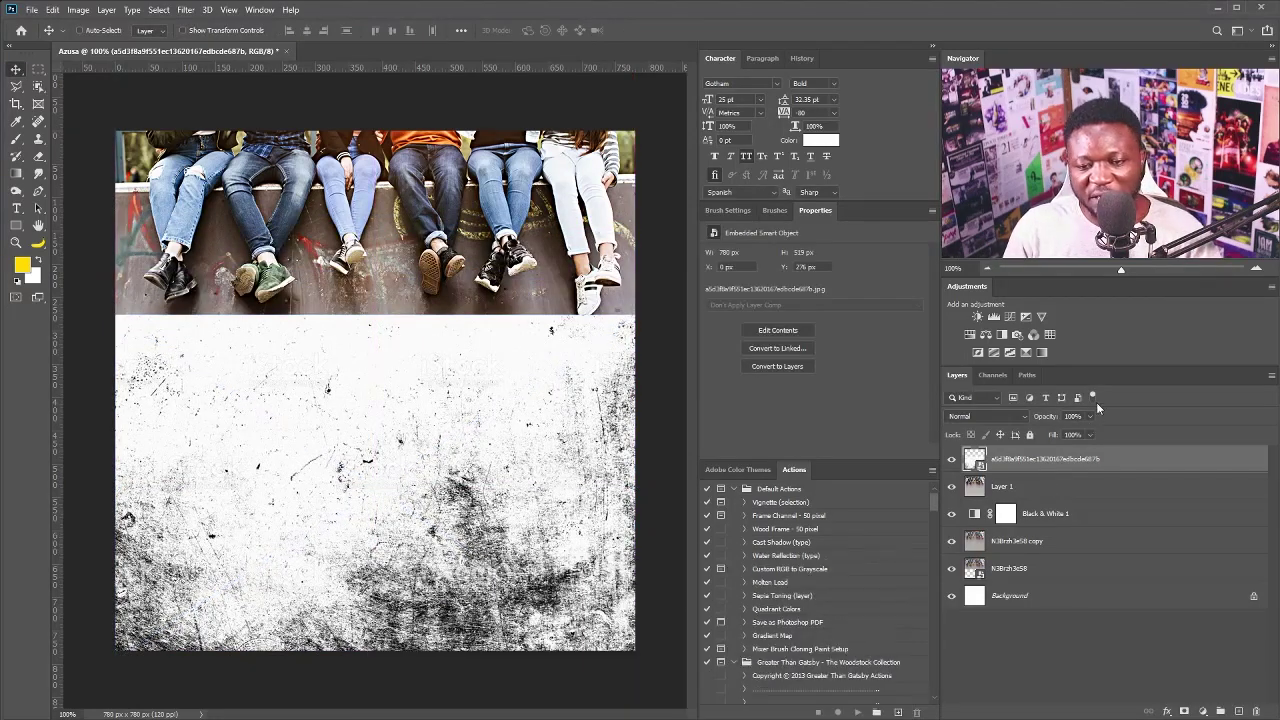
click(1024, 417)
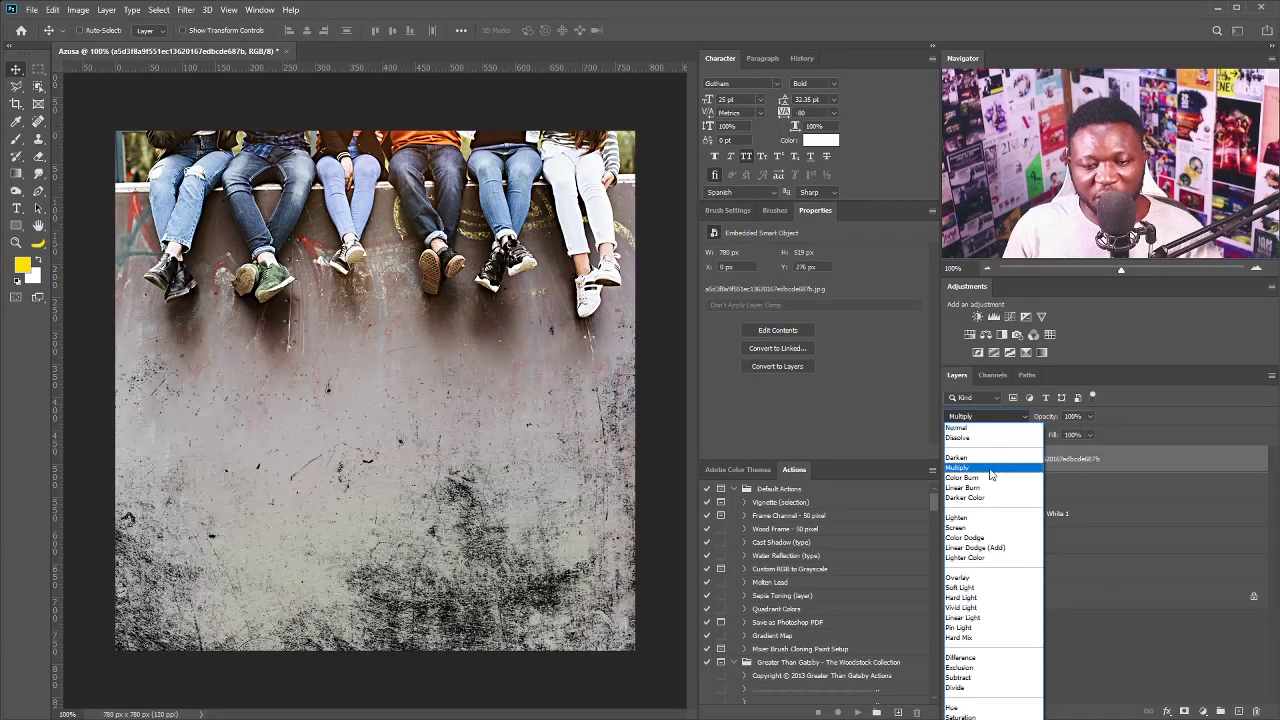
click(966, 471)
click(1091, 417)
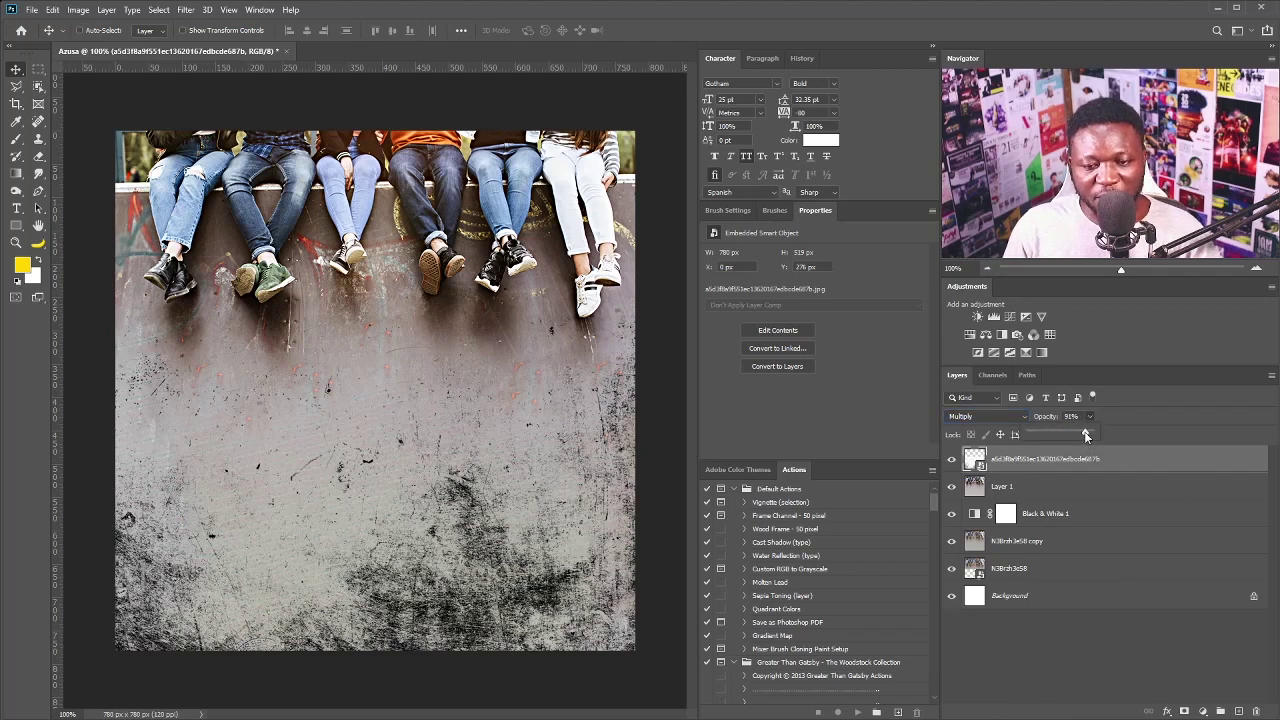
mouse_move(1084, 435)
mouse_down()
mouse_move(1040, 435)
mouse_move(1082, 436)
mouse_up()
Shift the texture down about 21 px and add a layer mask
drag(587, 472, 586, 590)
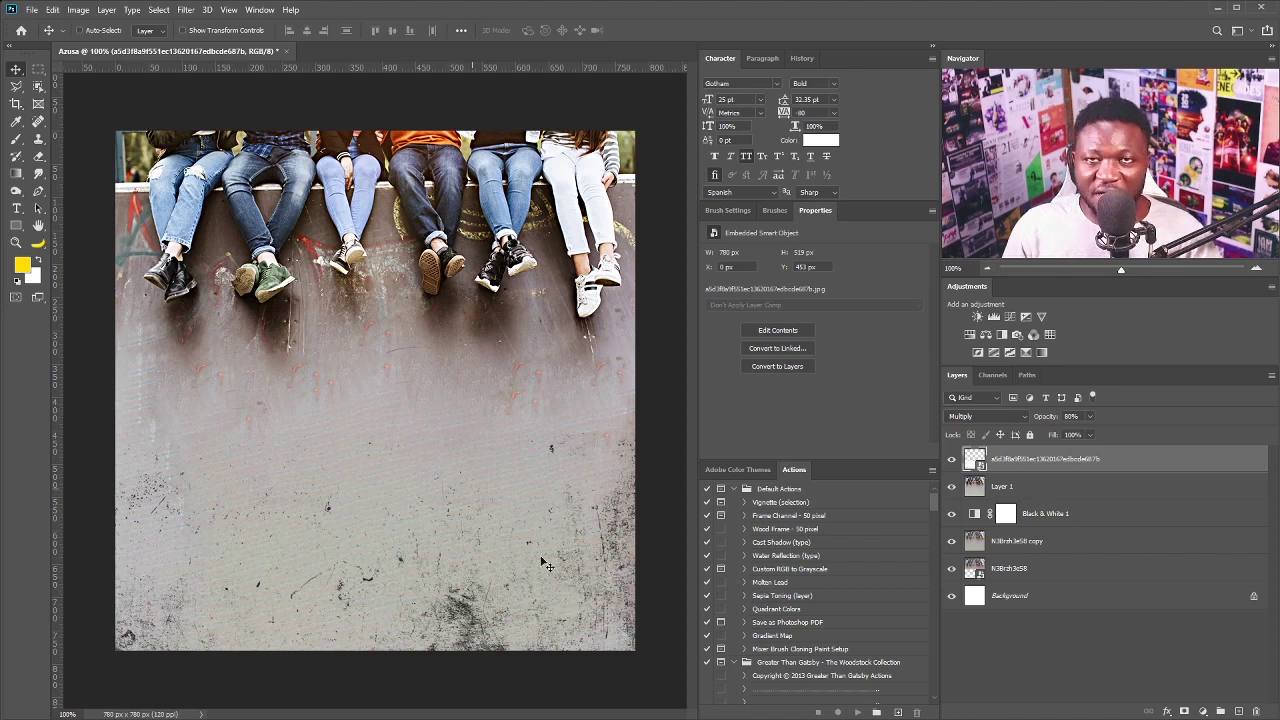
drag(611, 601, 610, 634)
click(1184, 711)
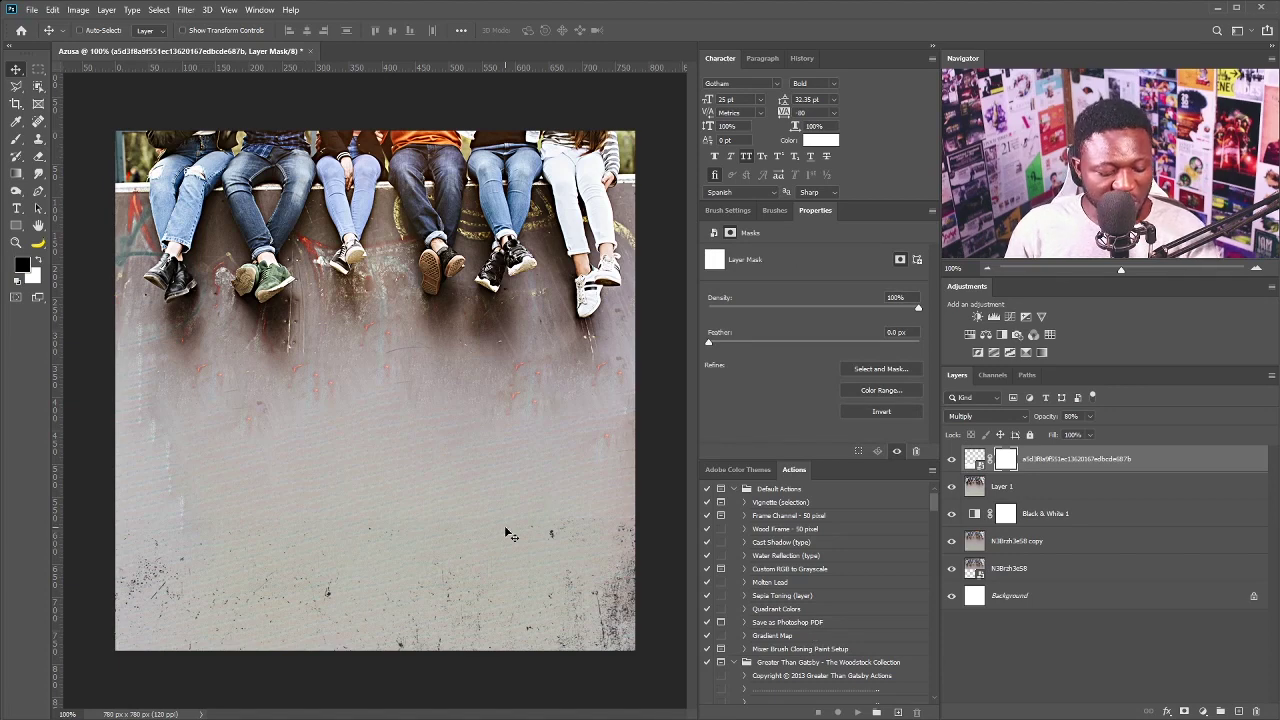
Choose a soft round brush sized to 50 px for masking the texture
key(b)
click(728, 210)
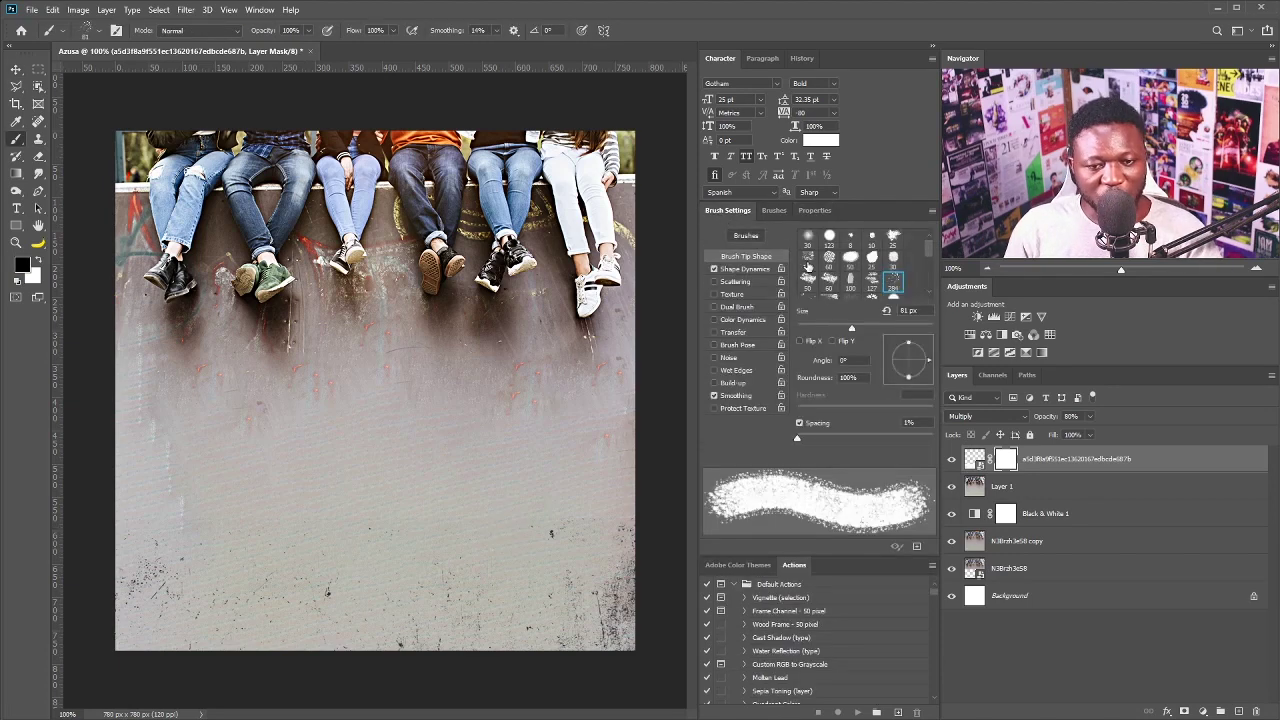
click(808, 238)
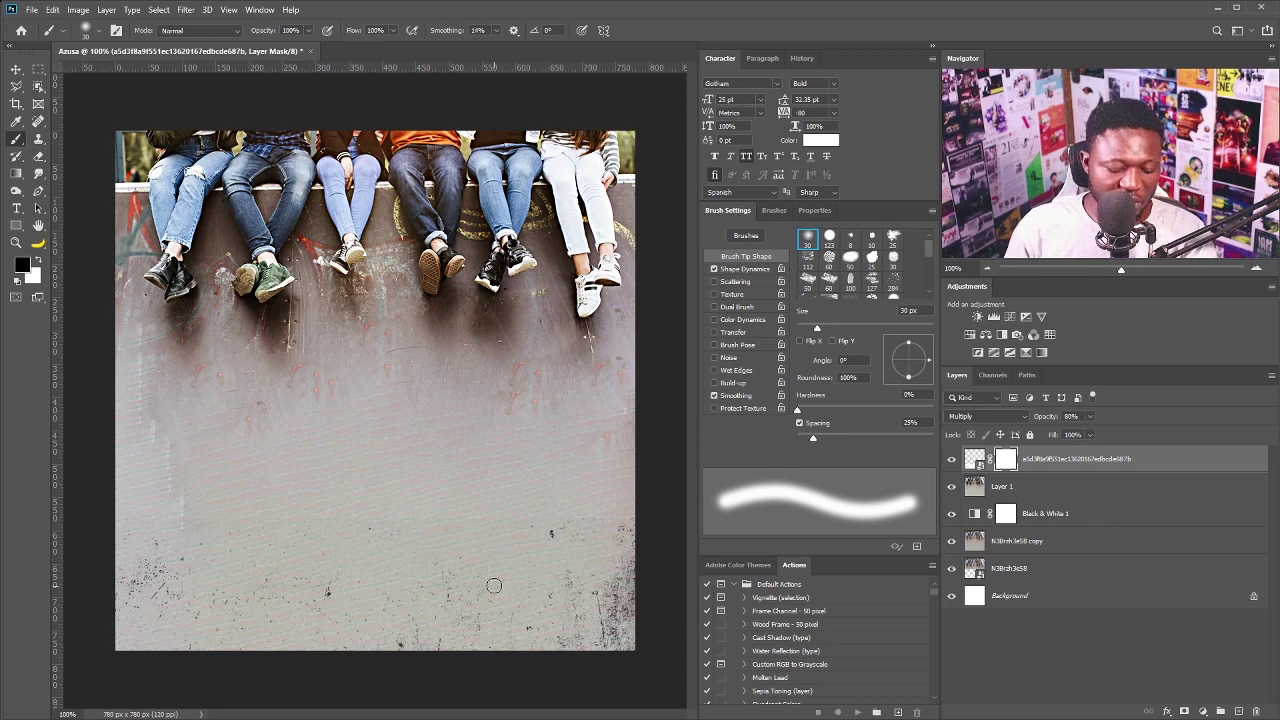
key(bracketright)
key(bracketright)
key(bracketright)
key(bracketright)
key(bracketright)
key(bracketright)
key(bracketright)
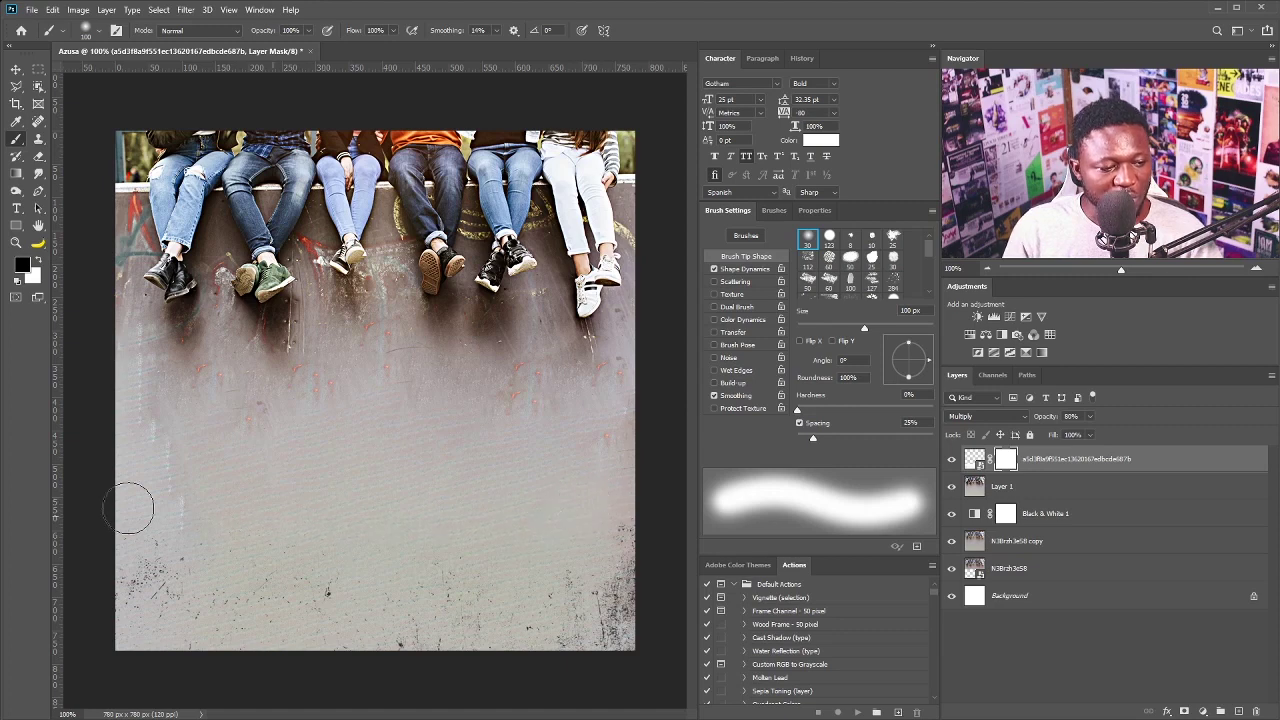
Set the grunge texture layer's opacity to 89%
click(1091, 418)
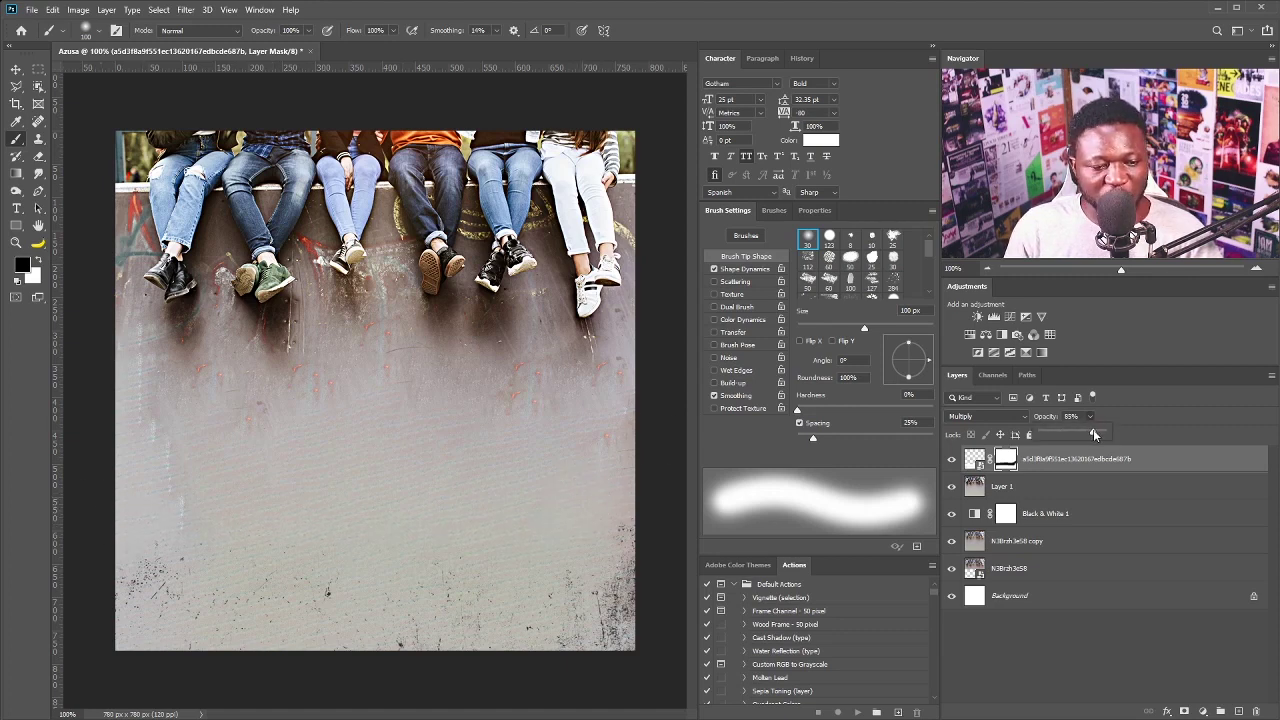
click(1079, 472)
key(ctrl+2)
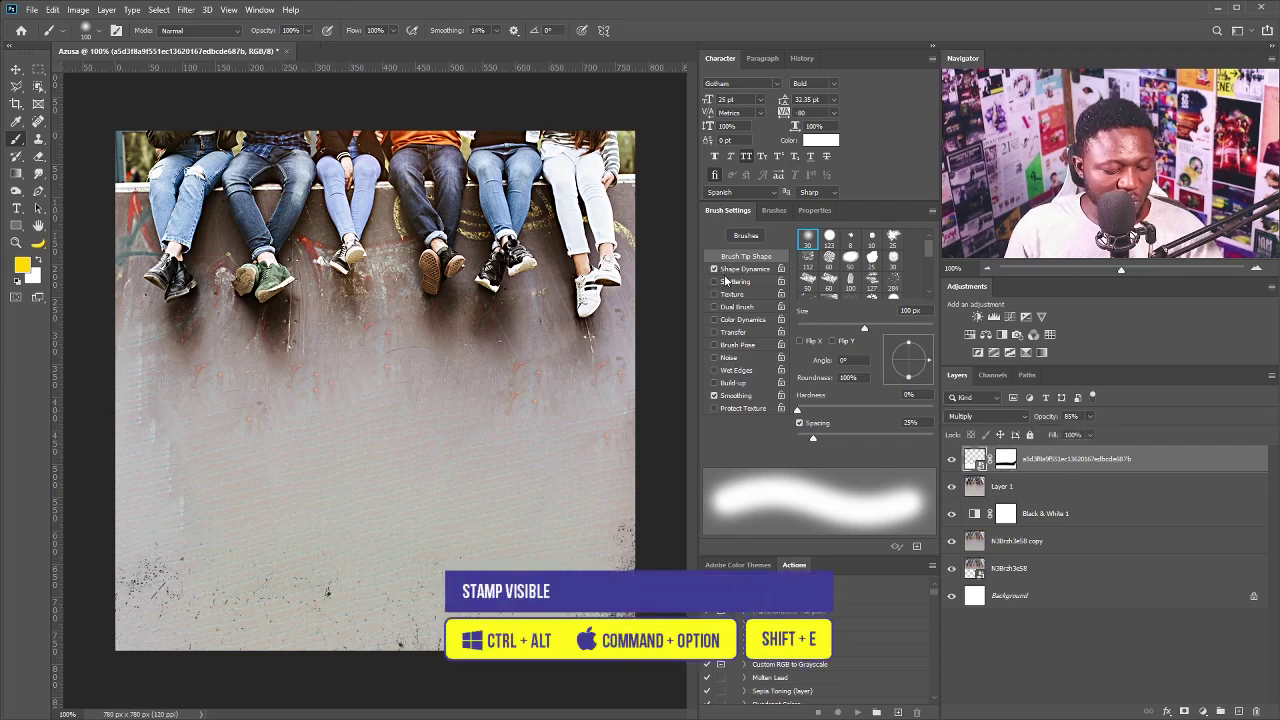
Stamp visible into Layer 2 and apply Paint Daubs (Brush Size 1, Sharpness 2, Simple)
key(ctrl+shift+alt+e)
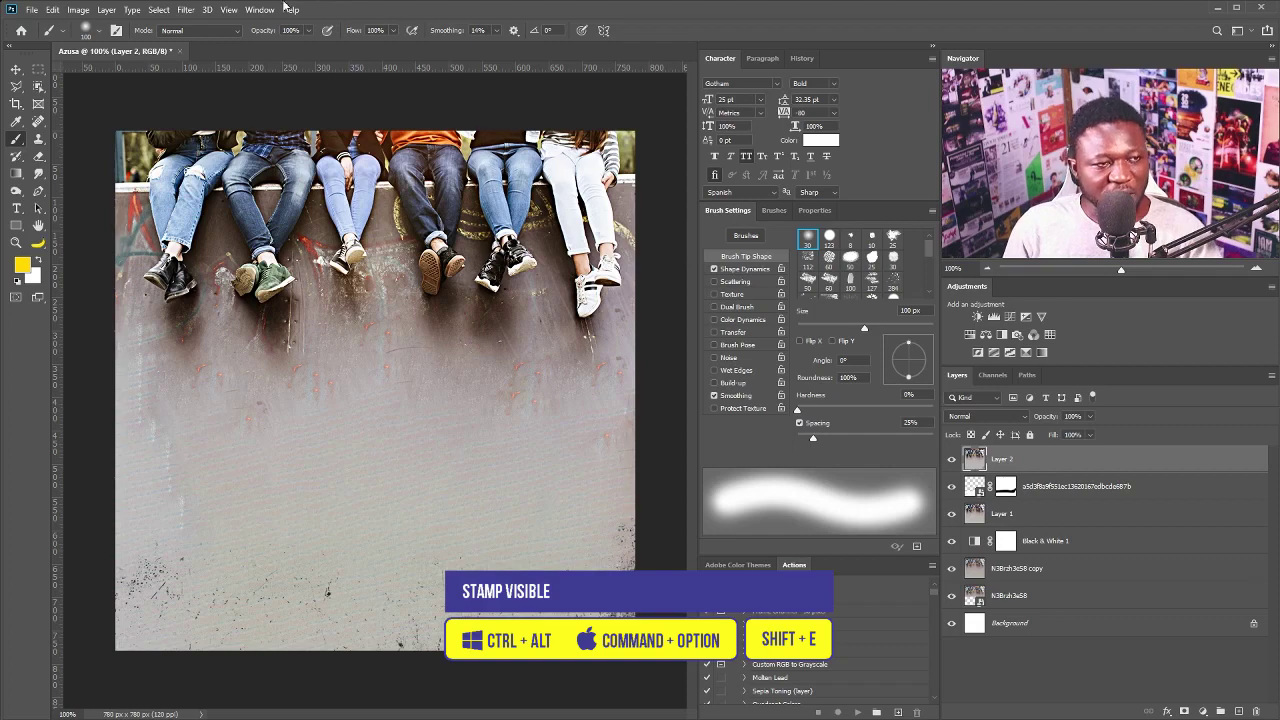
click(186, 11)
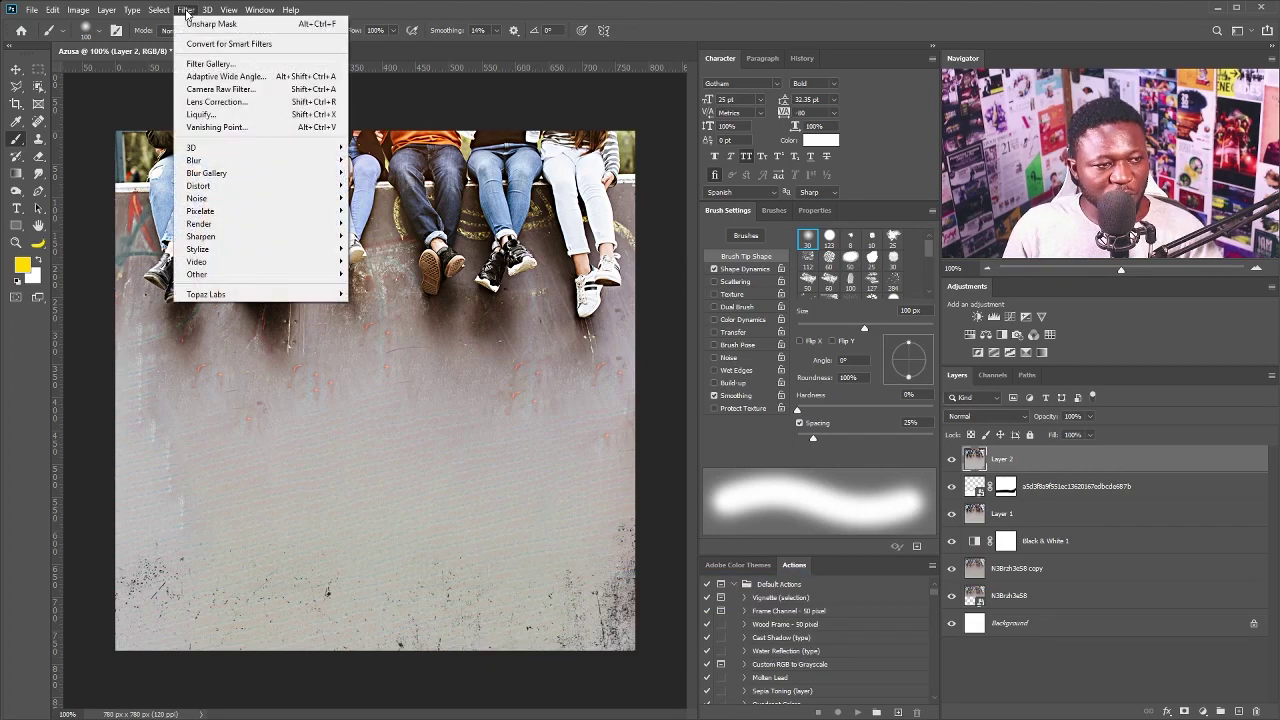
click(278, 65)
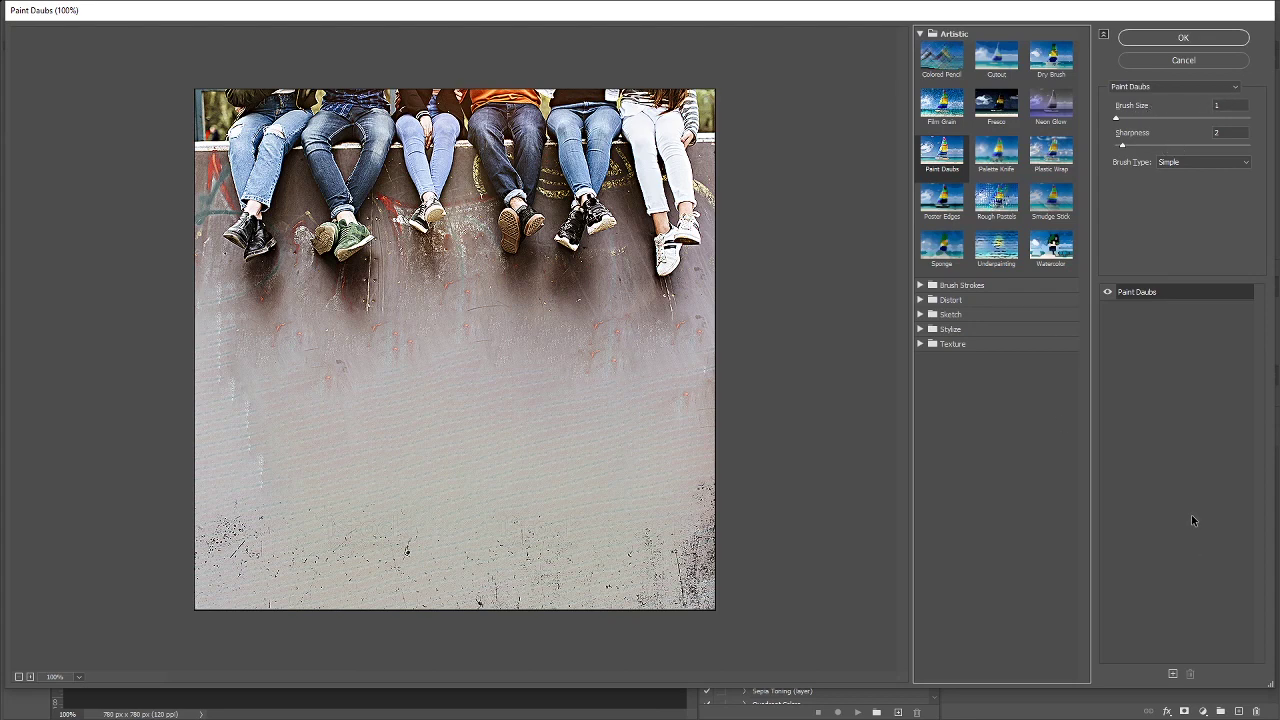
click(1225, 40)
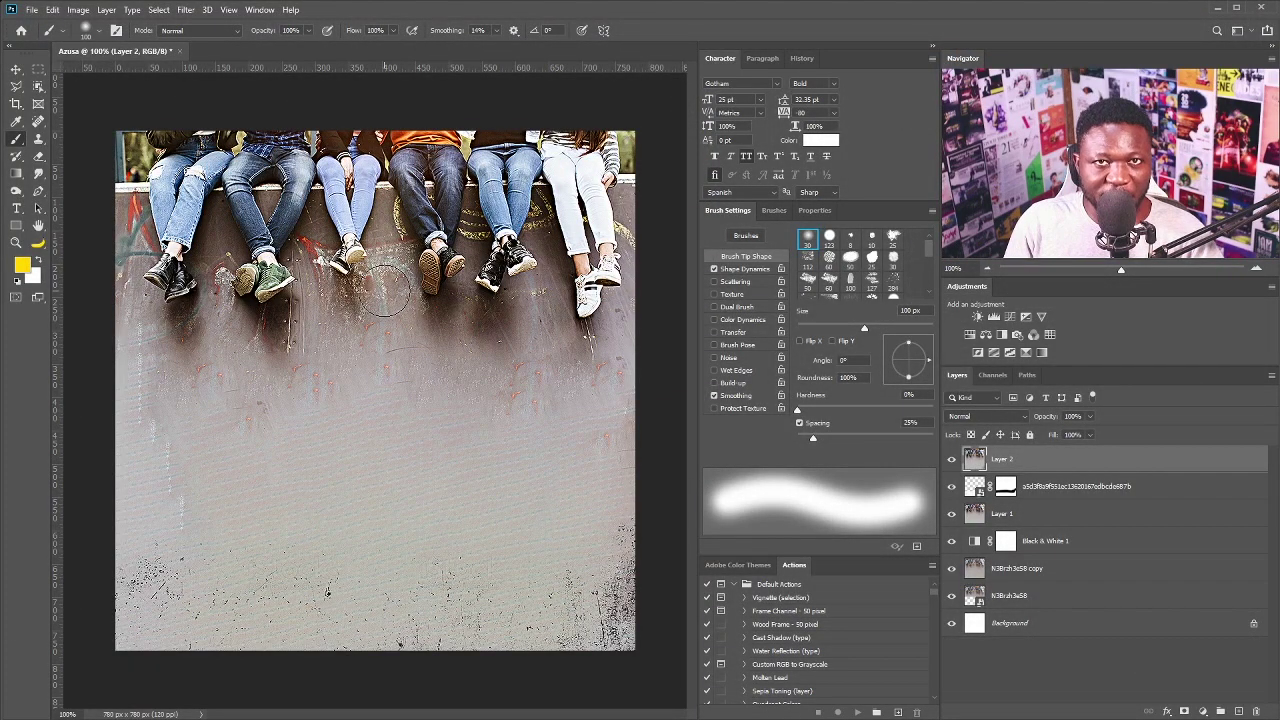
key(v)
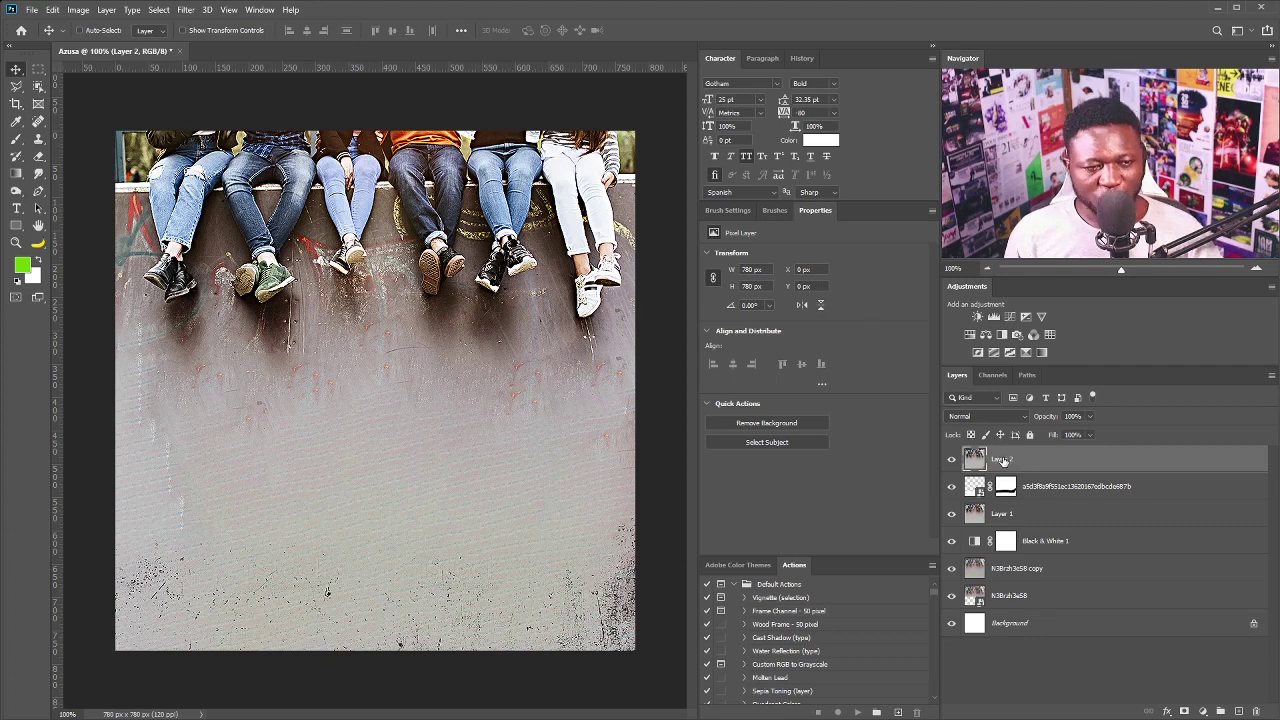
Add a Gradient Map whose left stop is a dark red-brown
click(1041, 353)
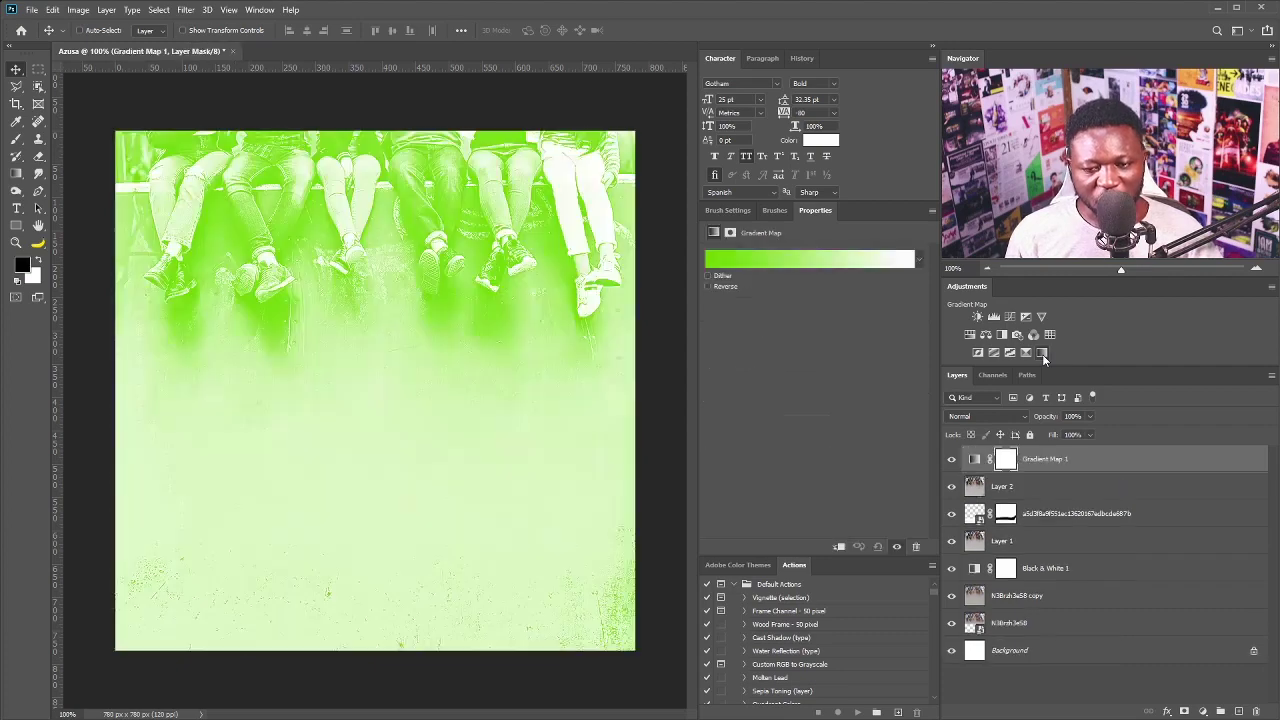
click(830, 261)
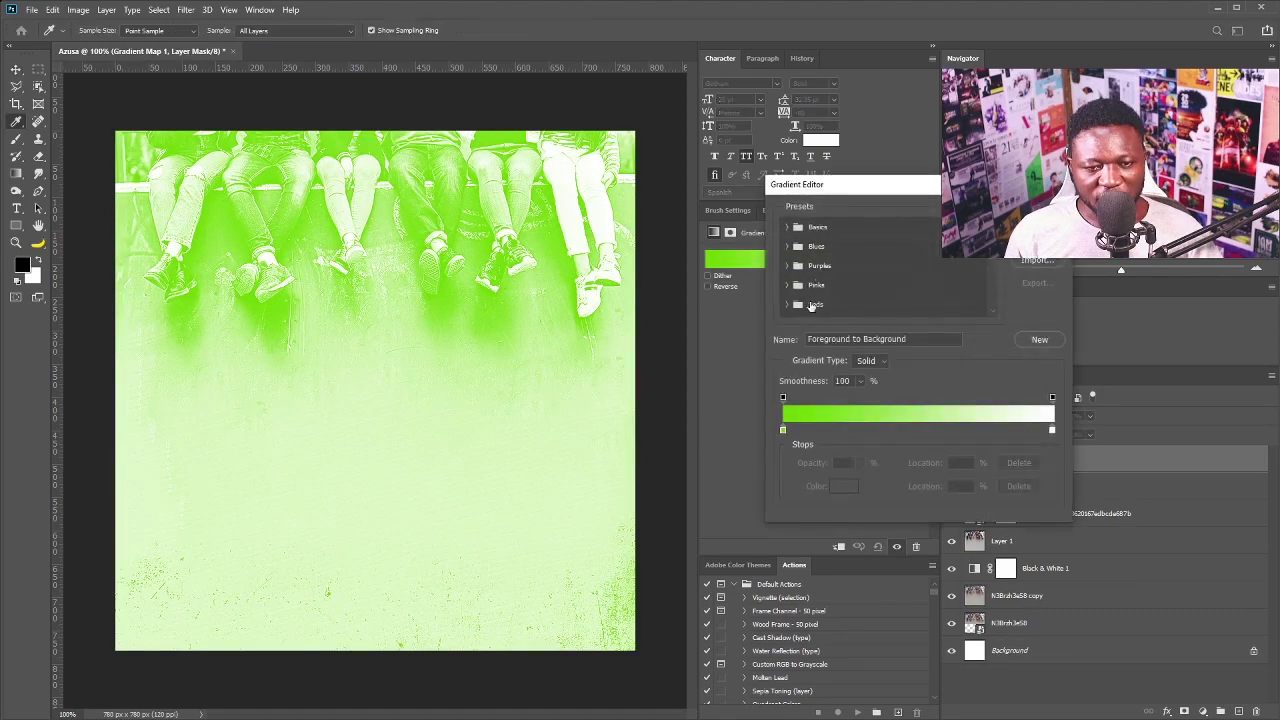
double_click(782, 429)
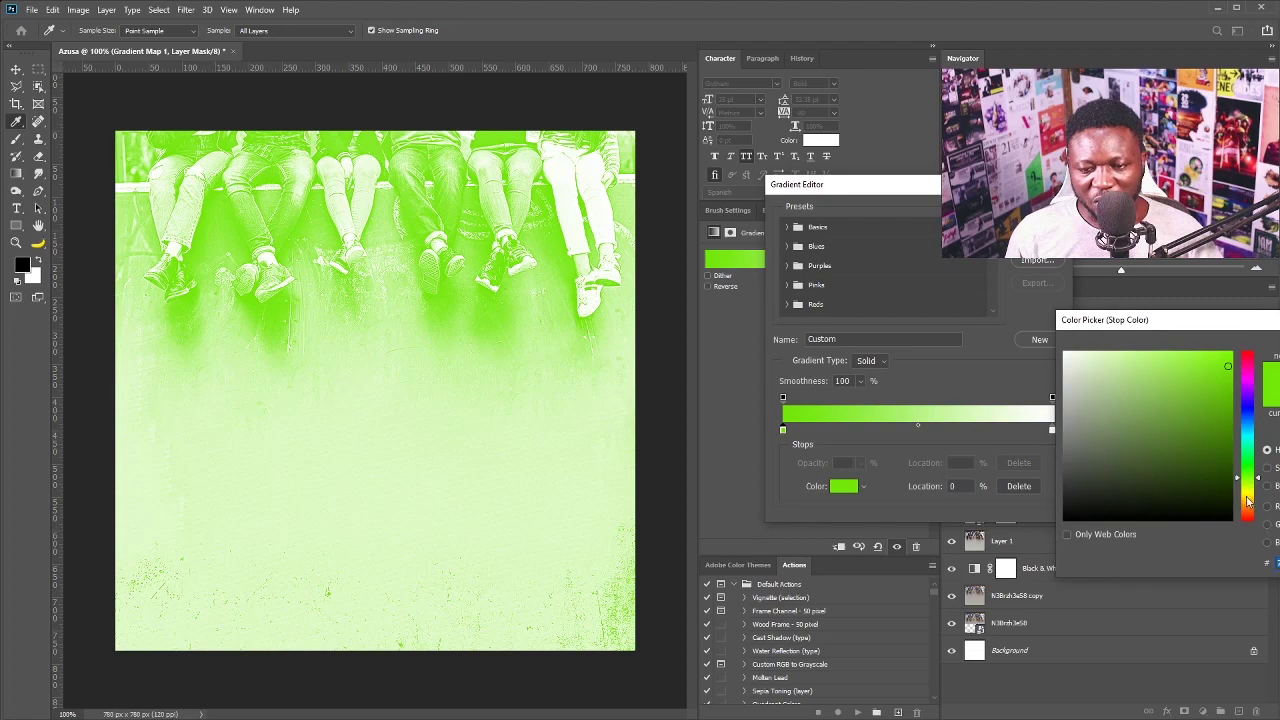
drag(1248, 503, 1248, 518)
click(1182, 497)
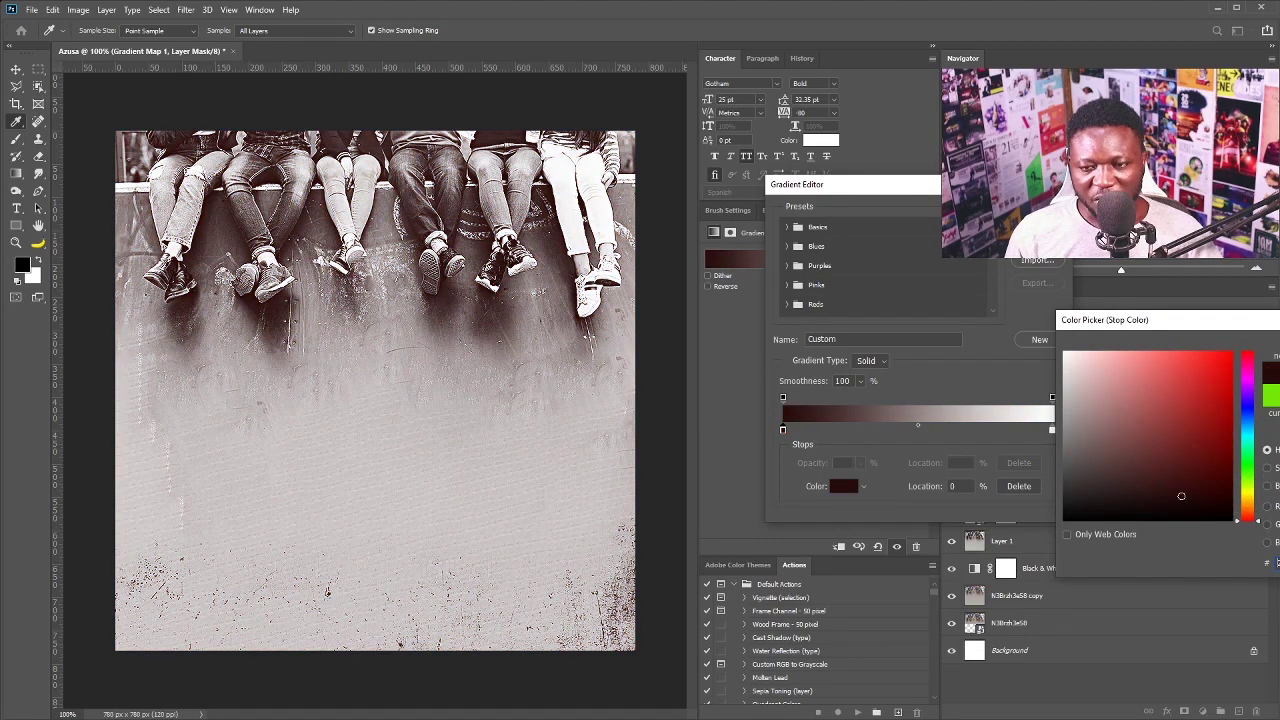
key(Return)
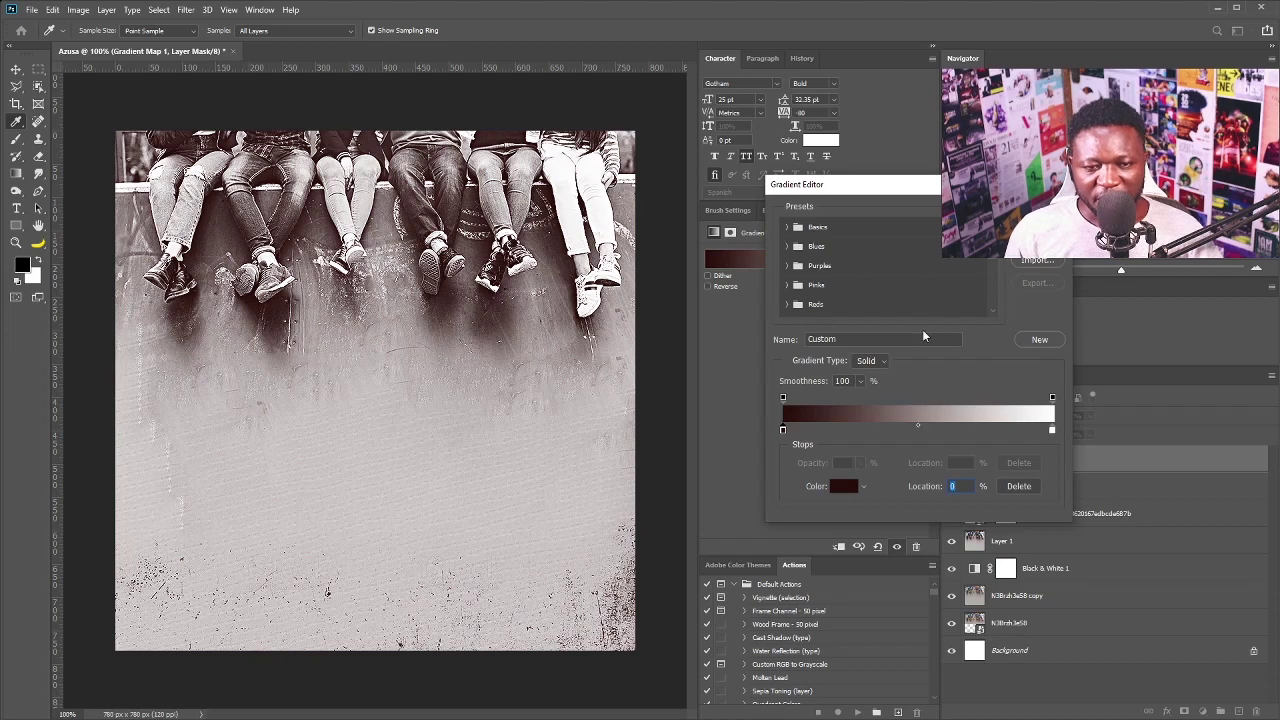
click(838, 486)
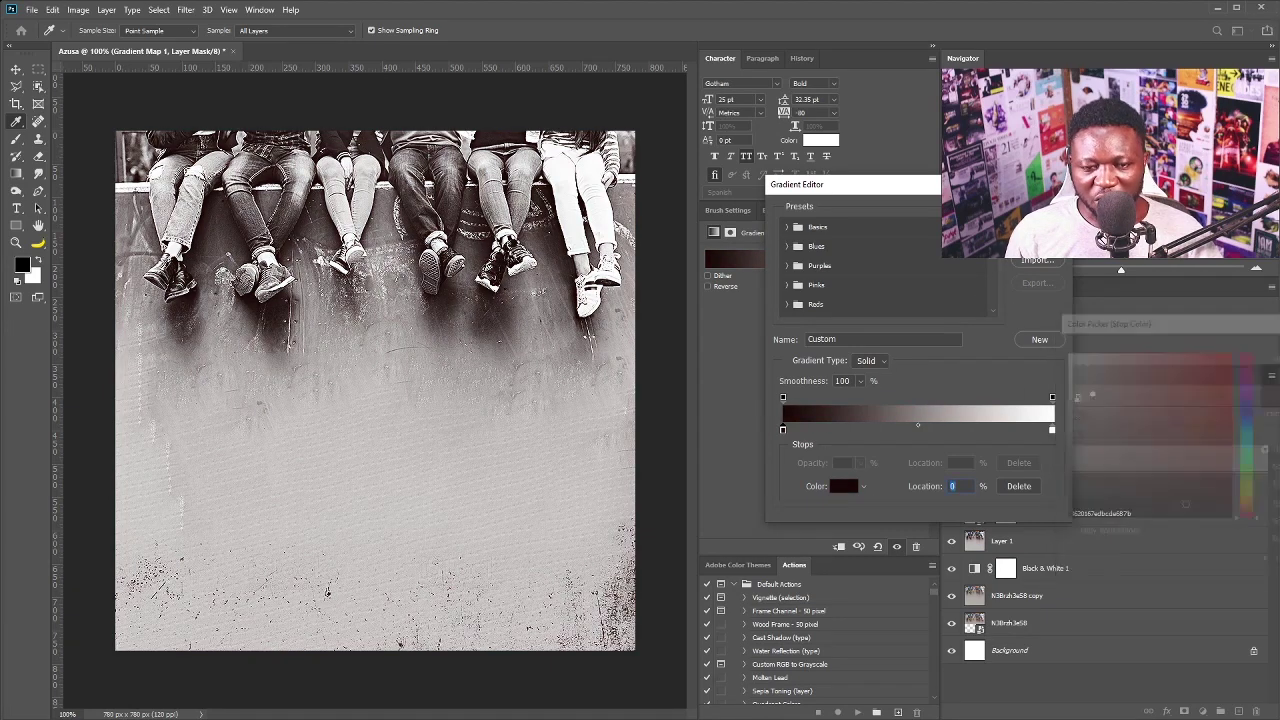
key(Return)
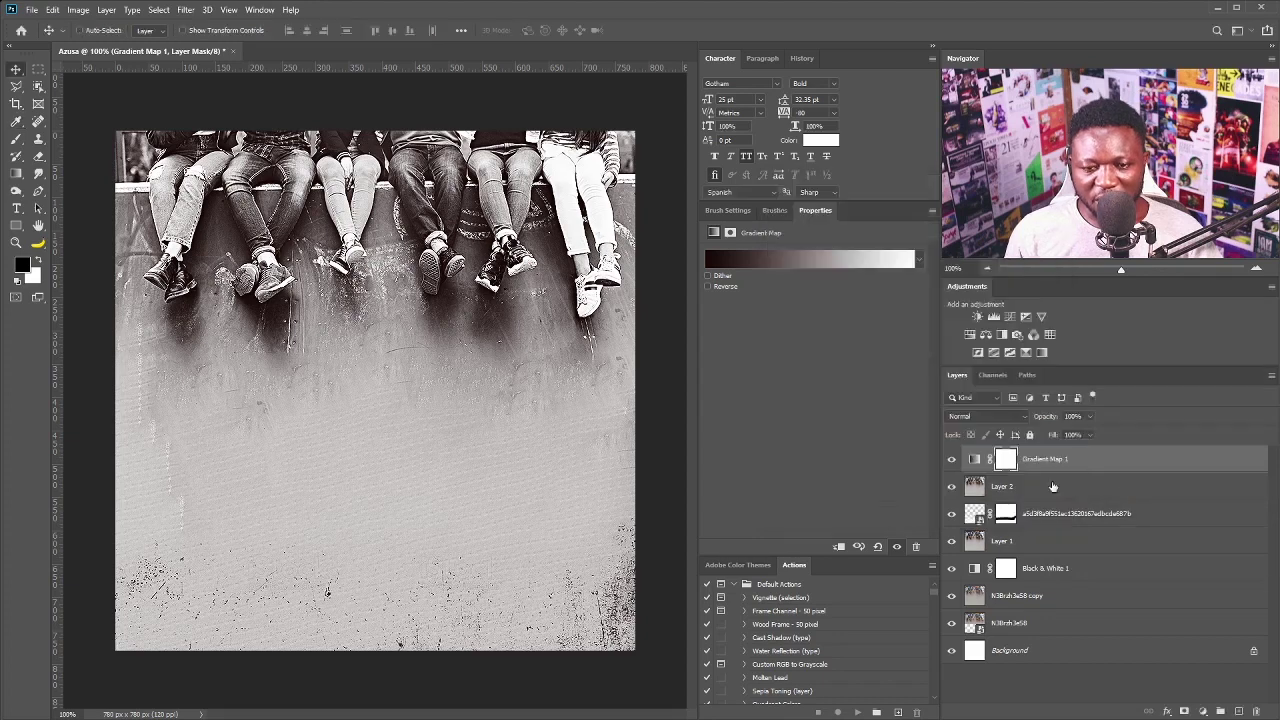
Add a Curves adjustment above Layer 2 lifting the midtones
click(1048, 482)
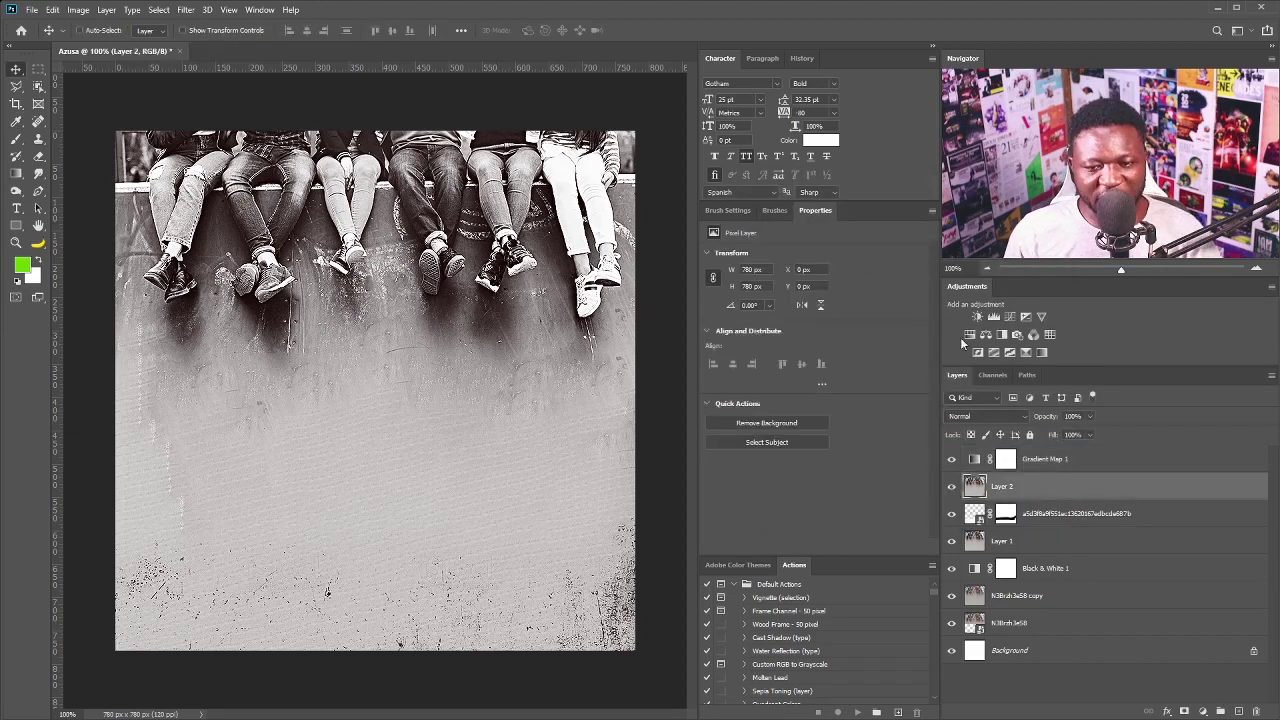
click(1011, 316)
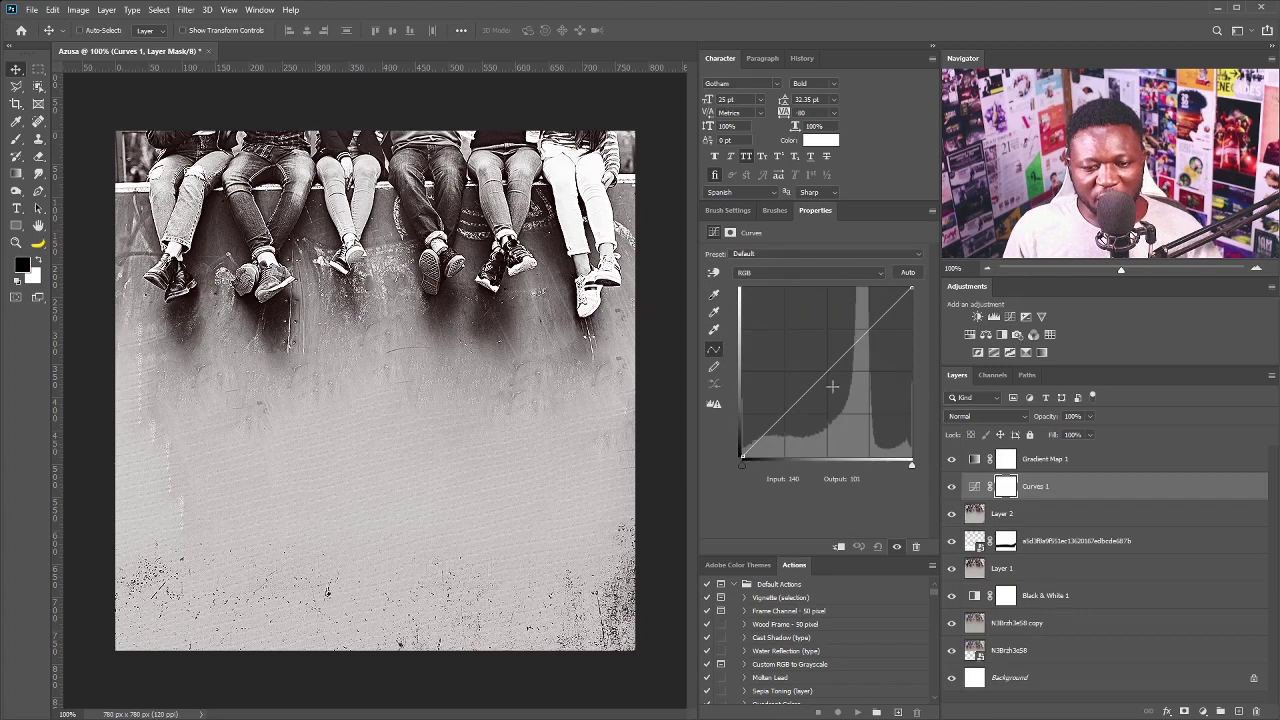
drag(828, 362, 822, 355)
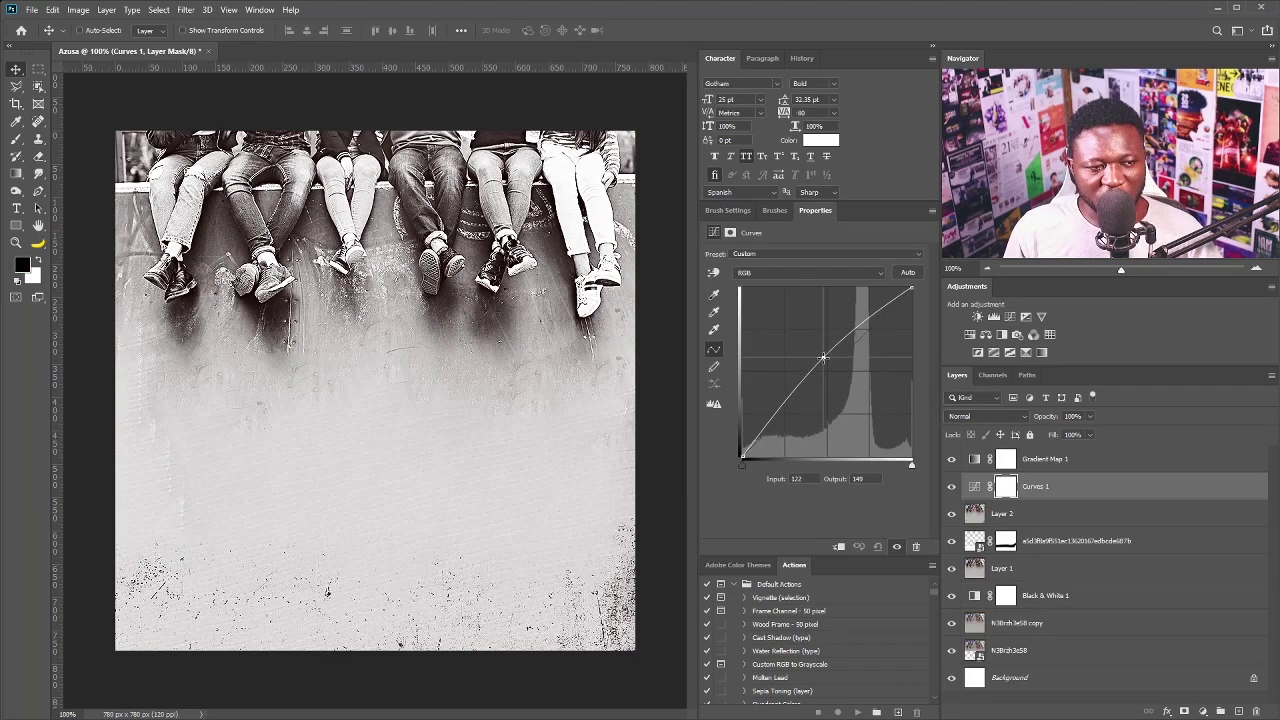
click(1091, 462)
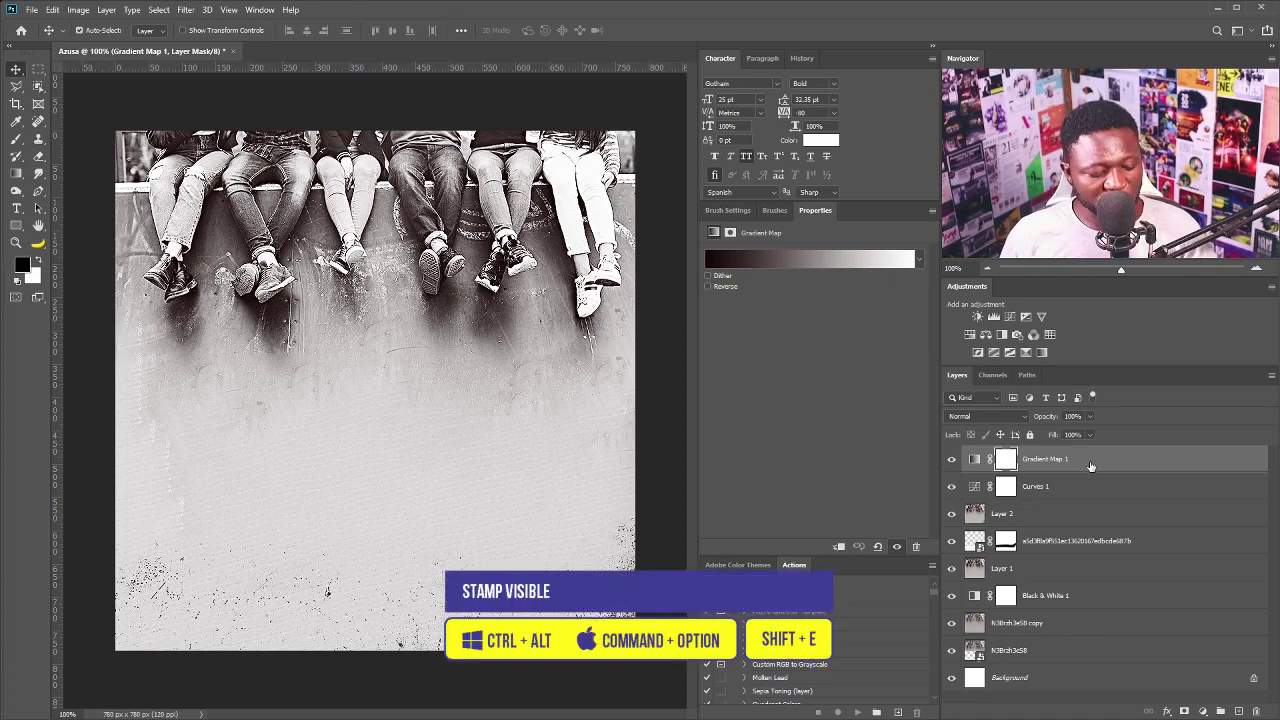
Stamp visible into Layer 3 and set Camera Raw Temperature +100, Exposure -1.40, Contrast +6
key(ctrl+alt+shift+e)
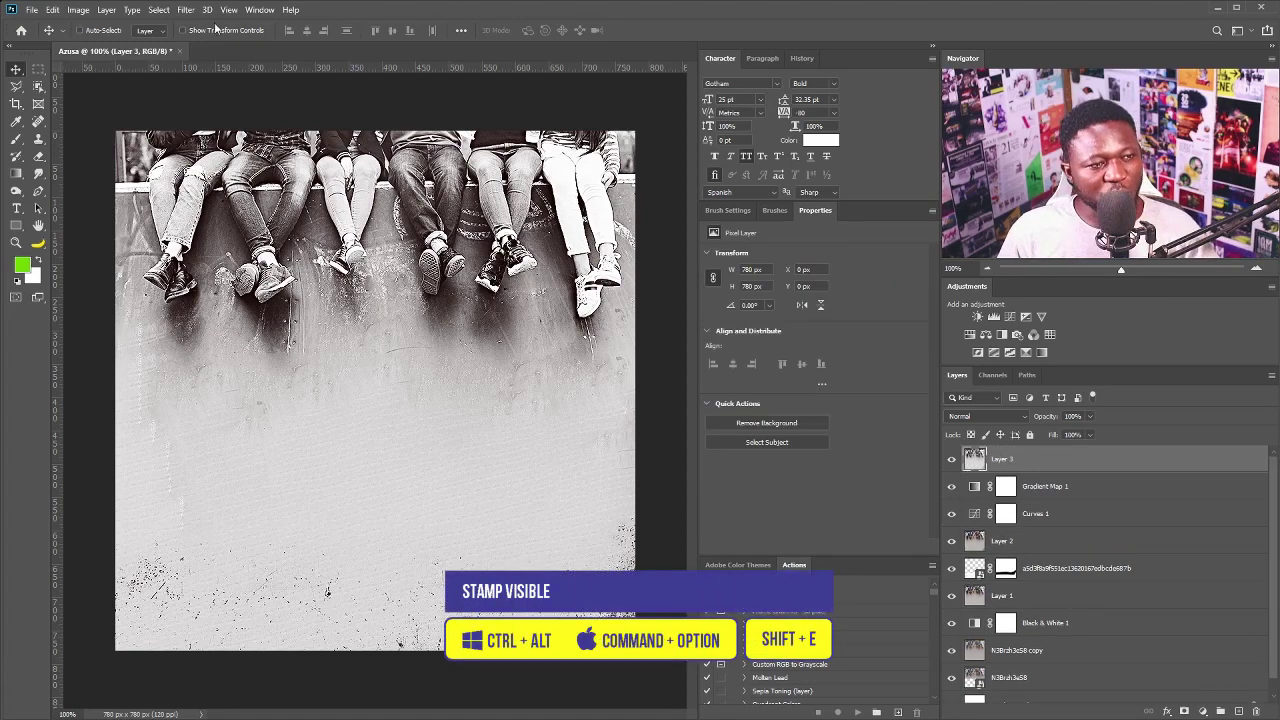
click(185, 10)
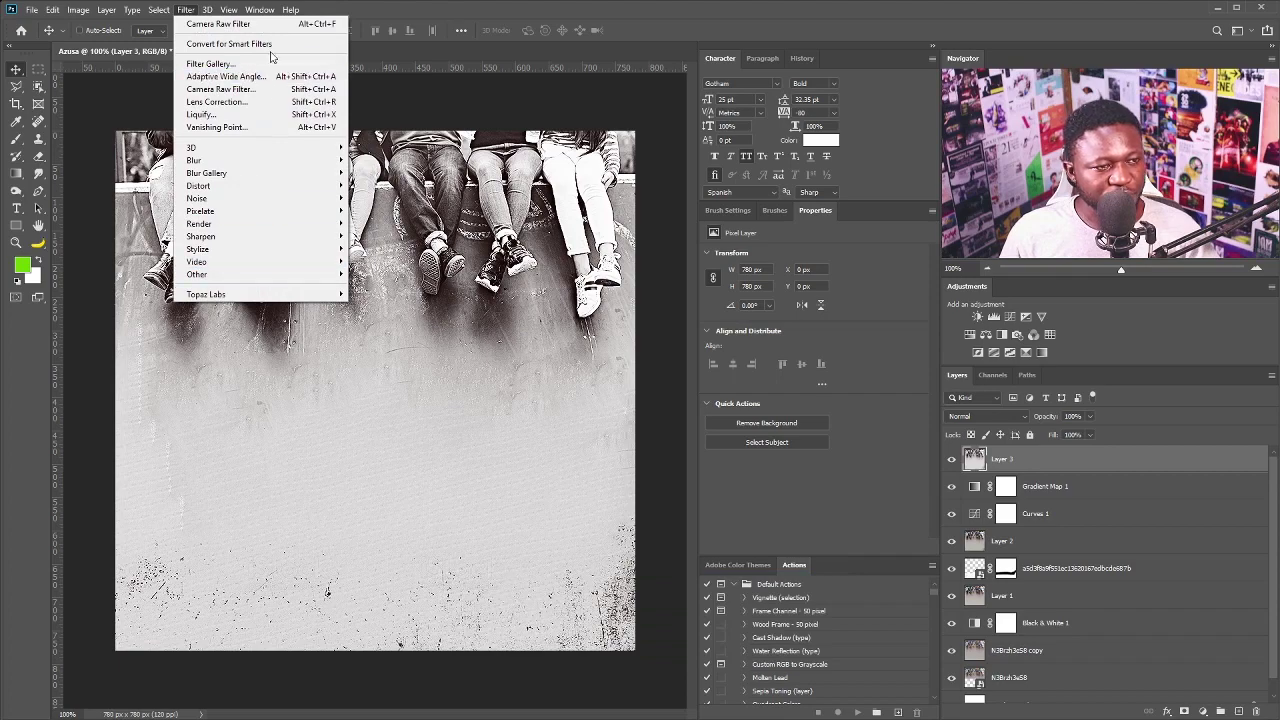
click(225, 89)
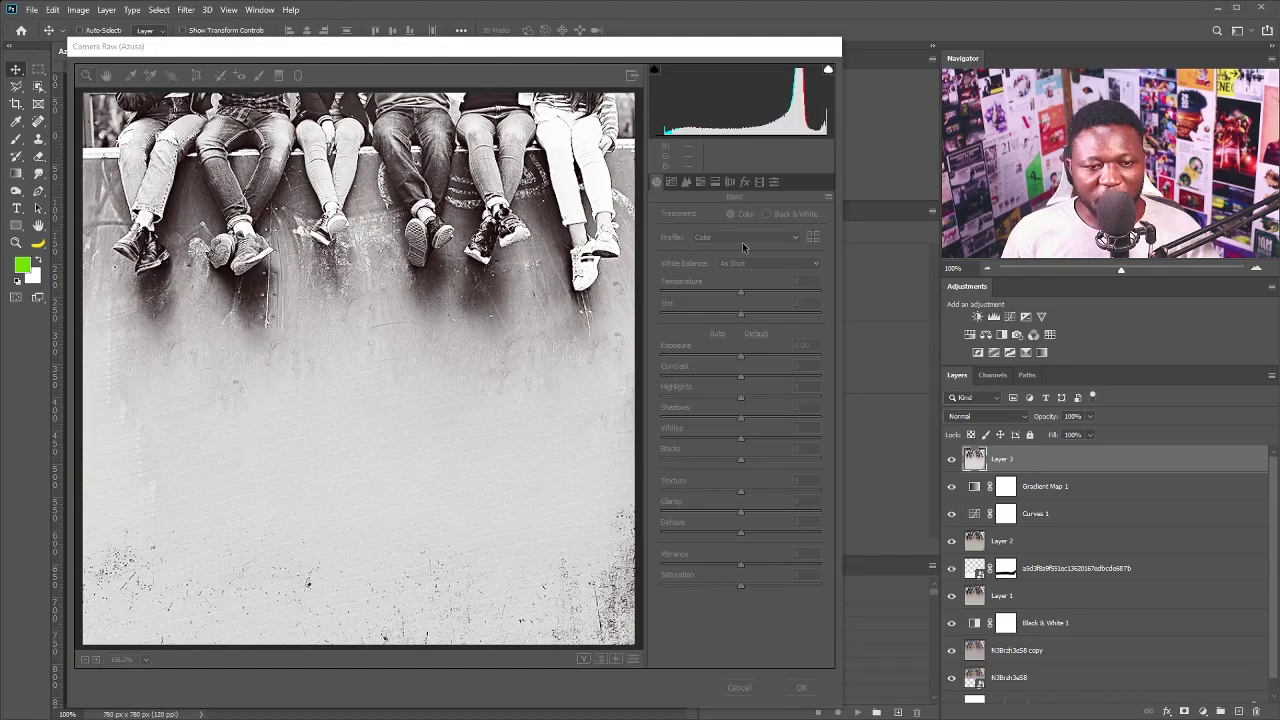
drag(740, 291, 828, 312)
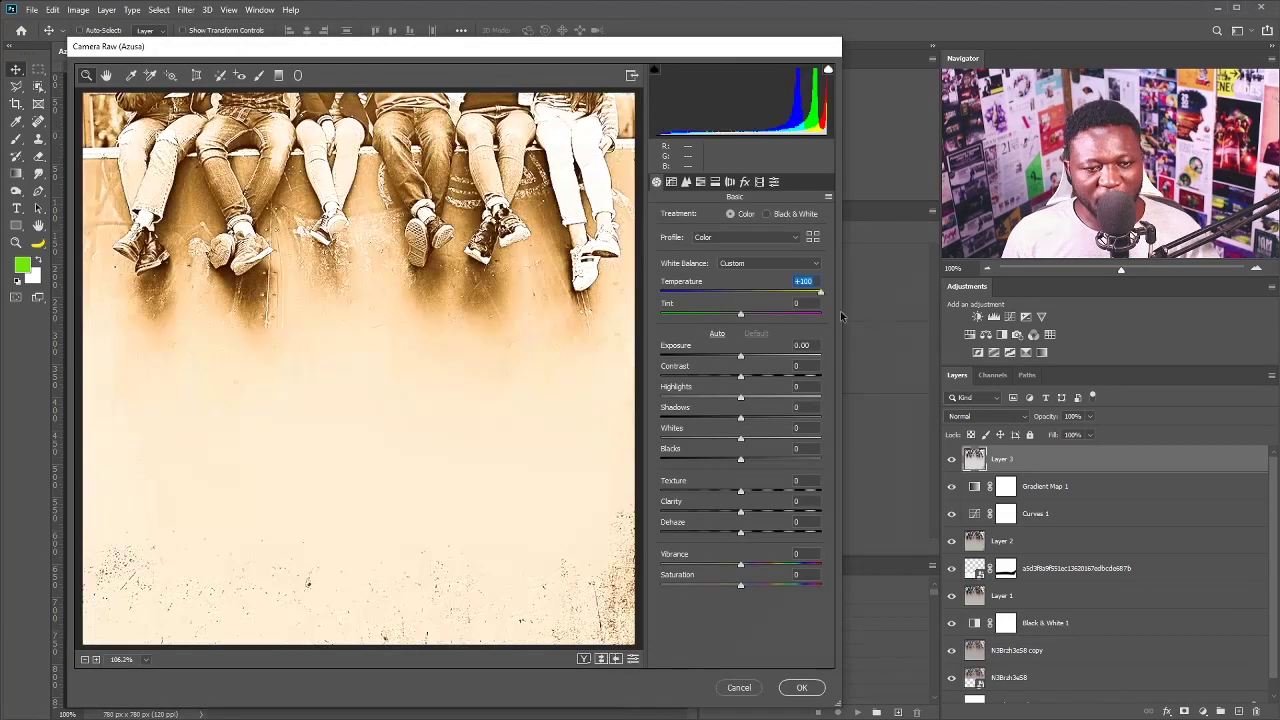
click(793, 343)
key(shift+Up)
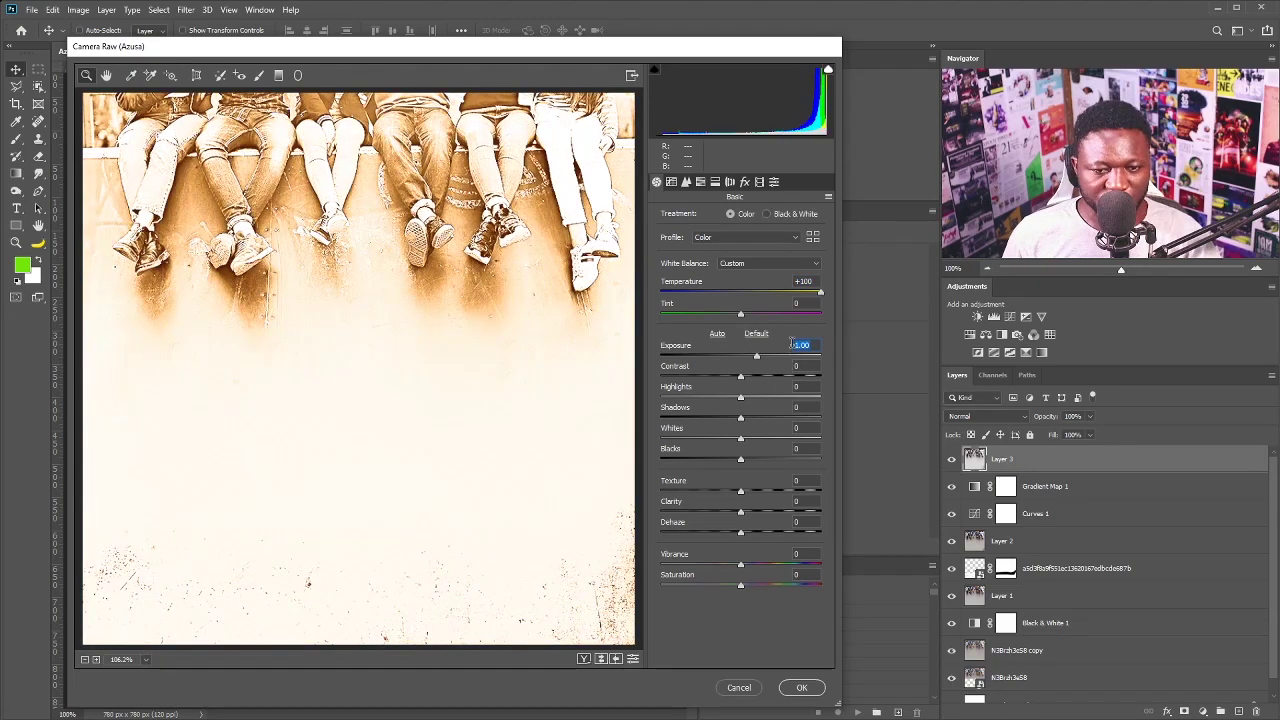
text(-1.4)
key(Tab)
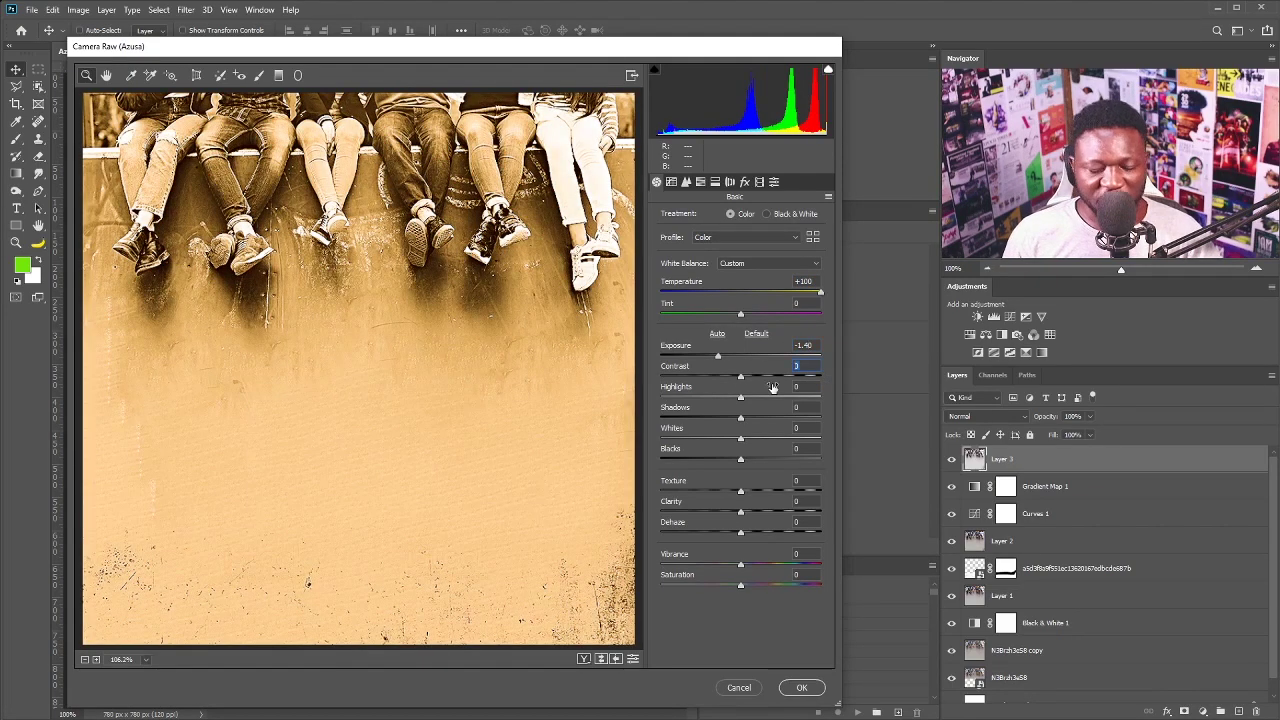
key(Up)
key(Up)
key(Up)
key(Up)
key(Up)
key(Up)
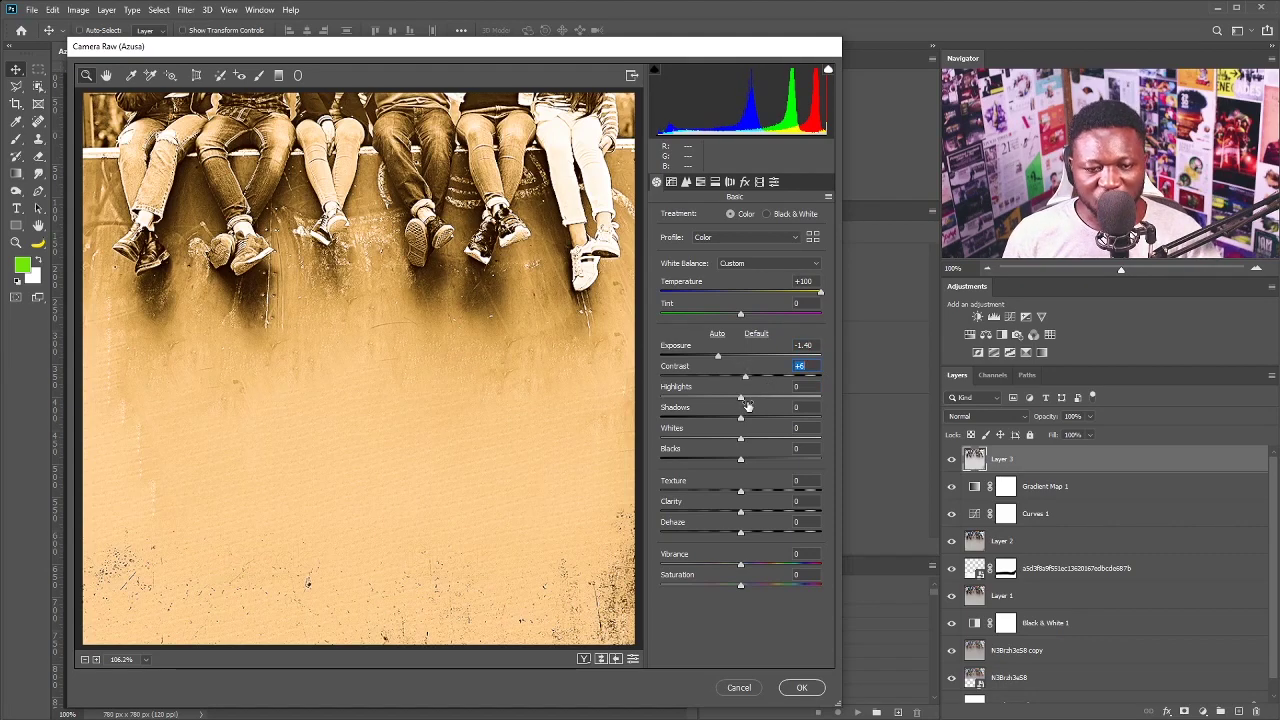
Set Highlights -100, Shadows -22, Whites +71, Blacks -13 and Texture +3
drag(740, 398, 556, 396)
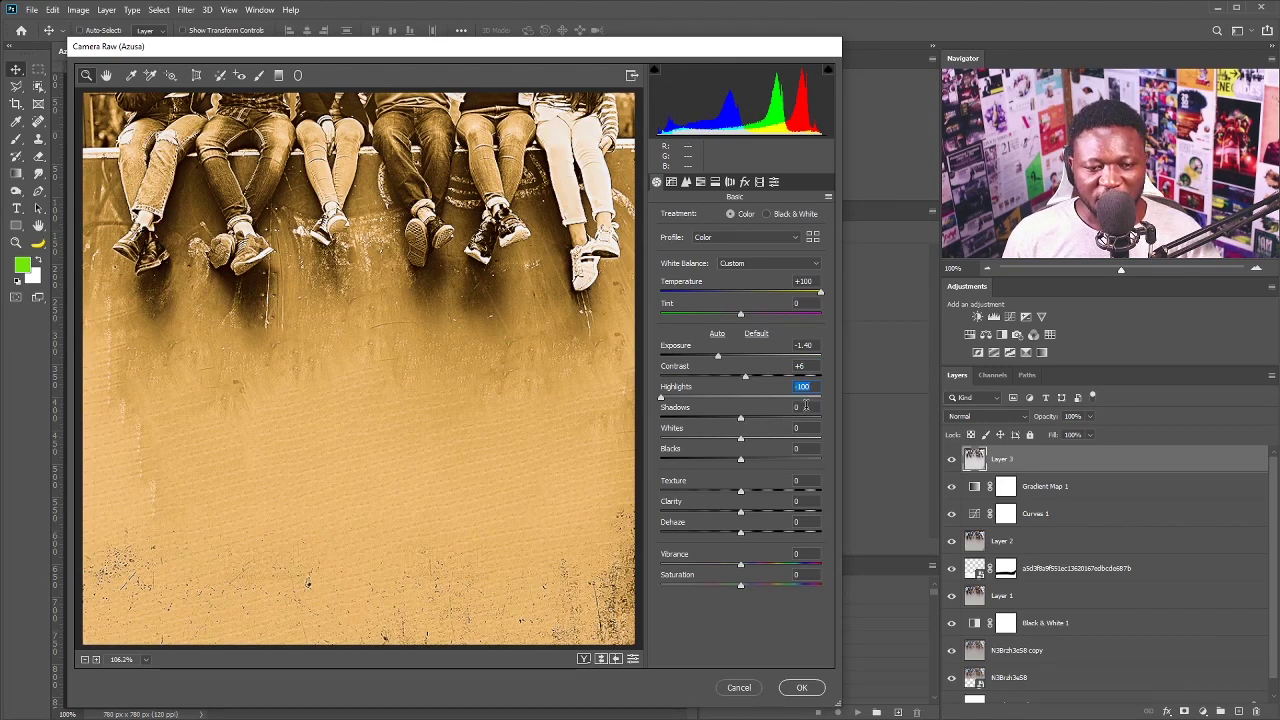
drag(797, 408, 779, 412)
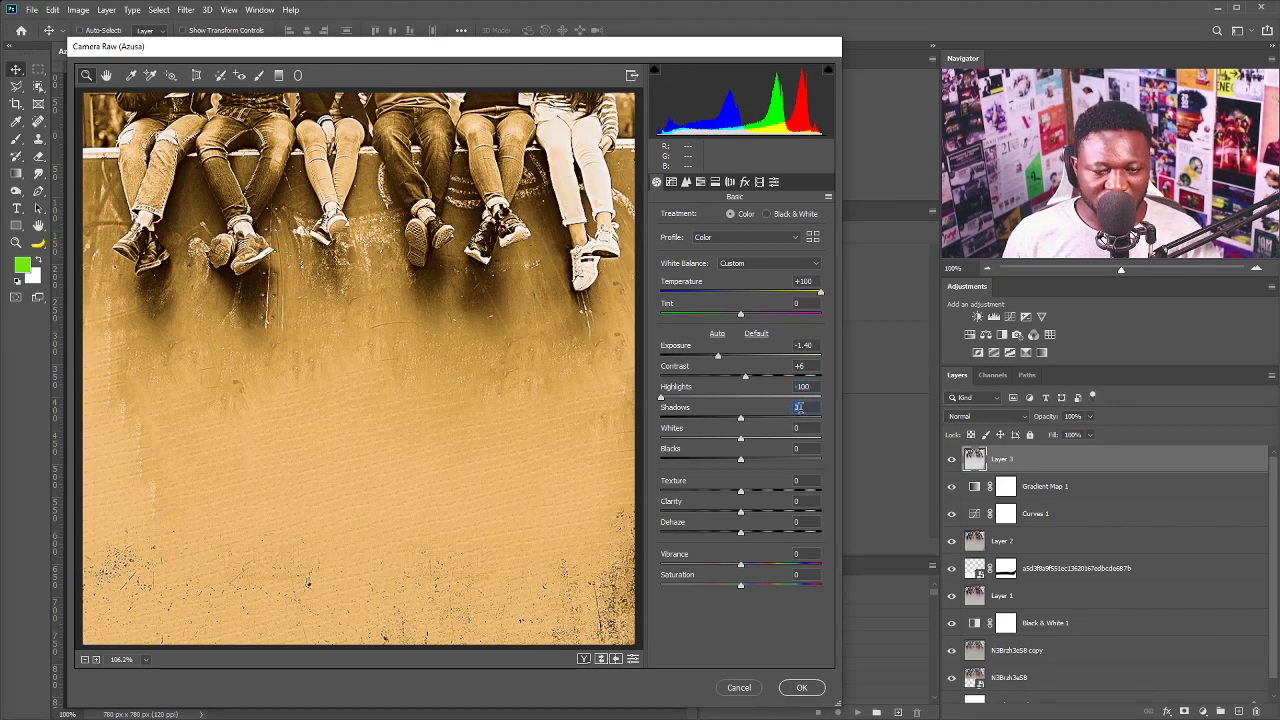
text(-22)
key(Tab)
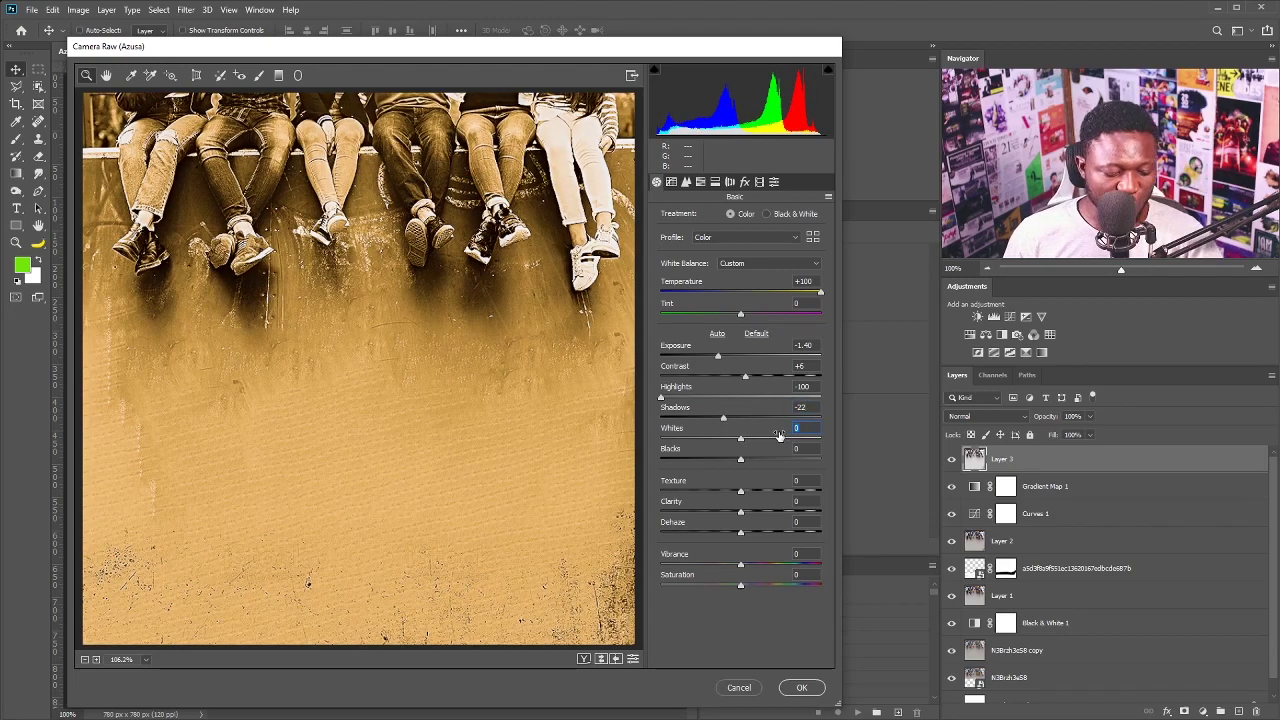
text(71)
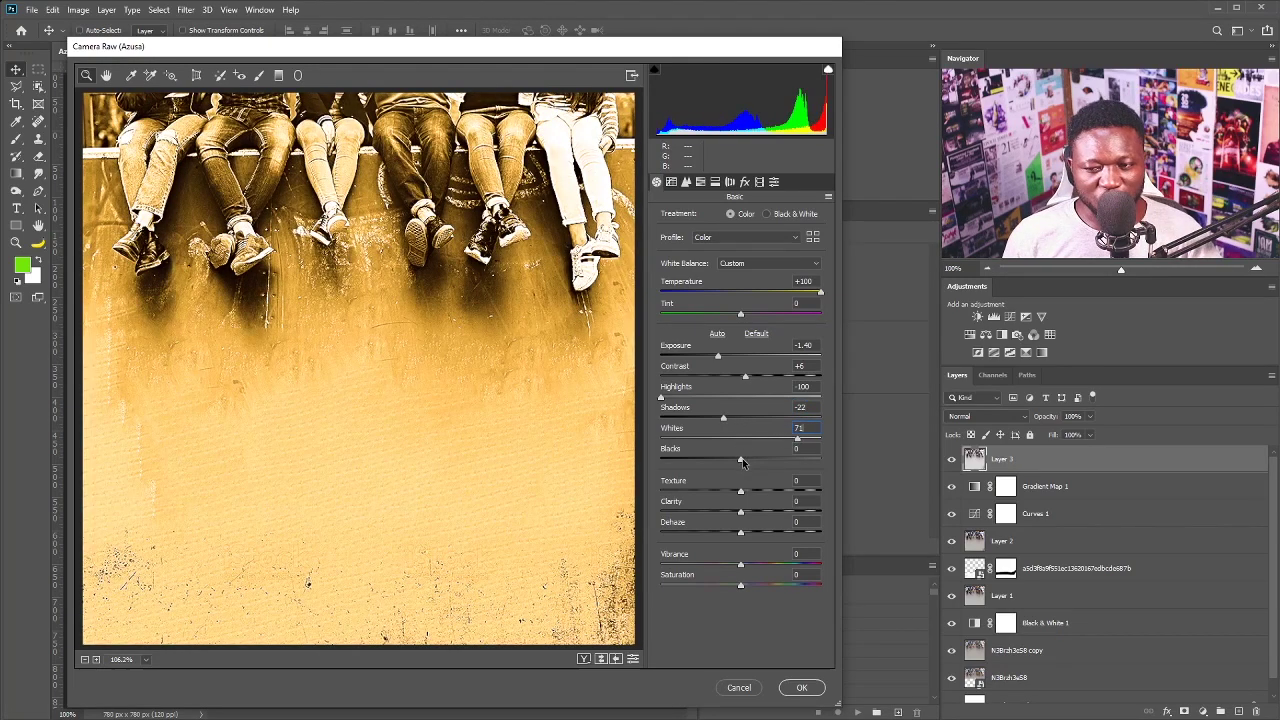
key(Tab)
text(-13)
key(Tab)
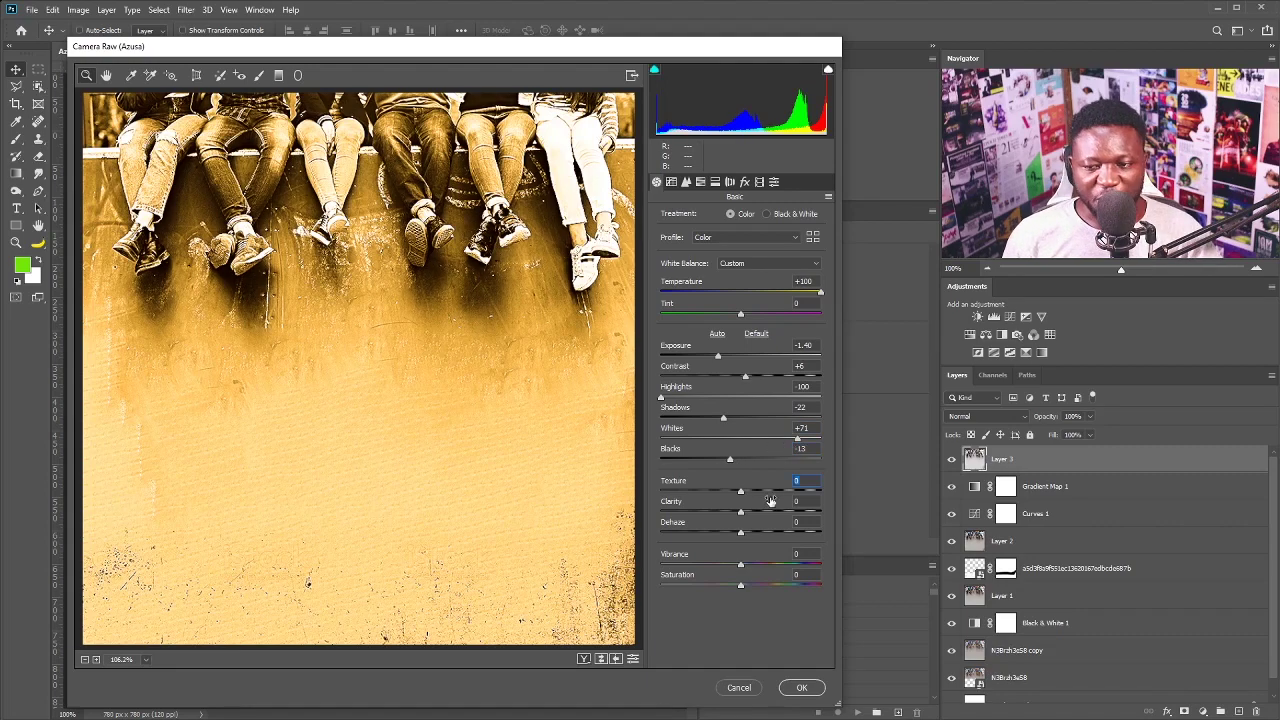
text(3)
key(Tab)
Raise the Point tone curve midpoint to 141/158
click(671, 181)
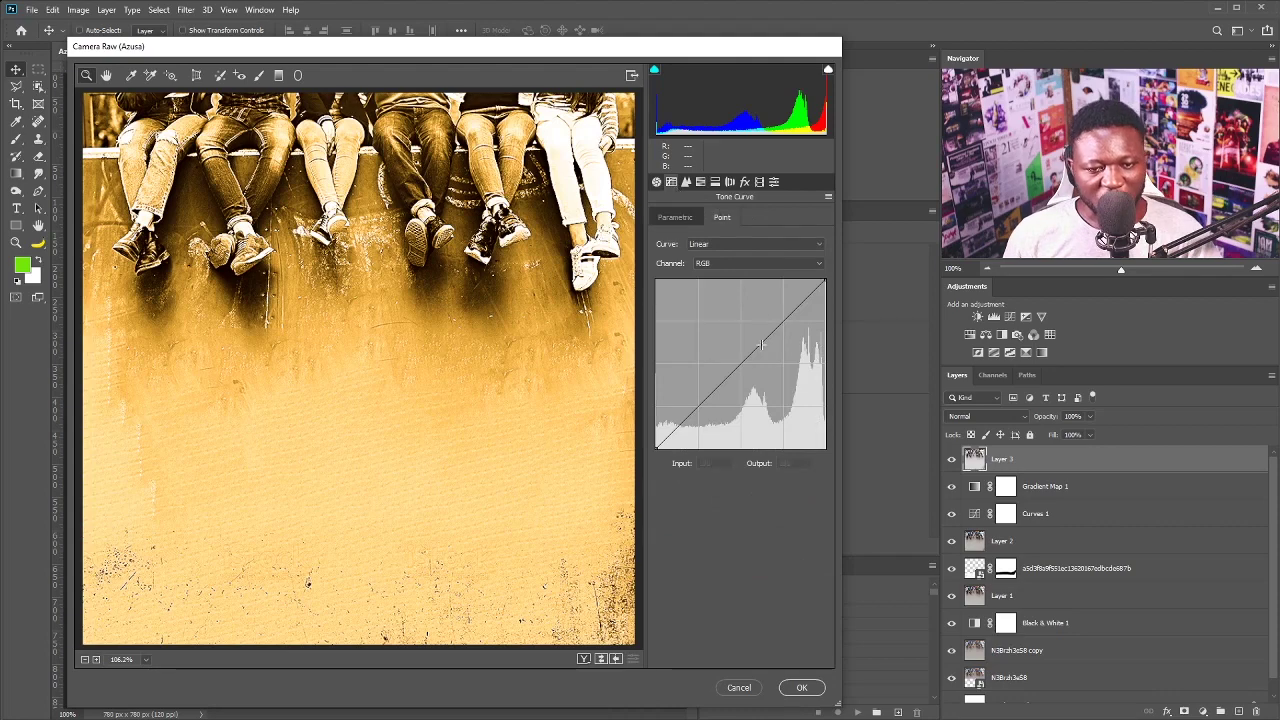
drag(754, 345, 749, 343)
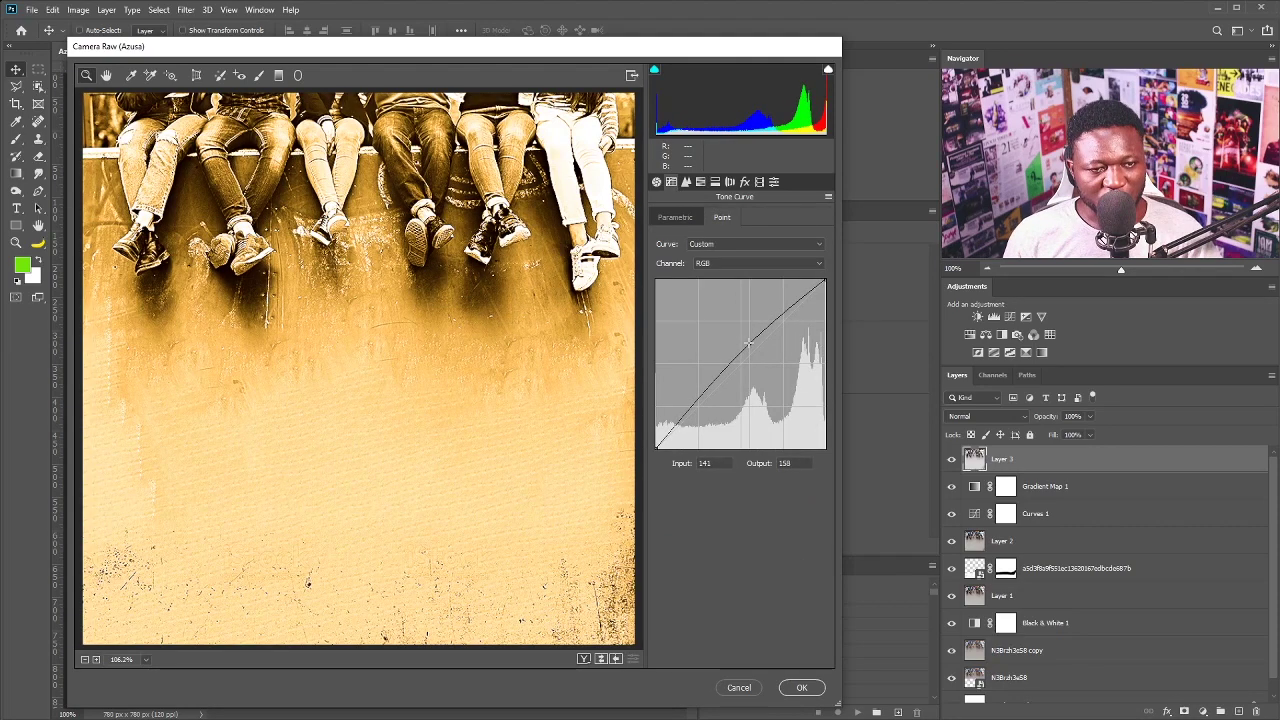
click(686, 181)
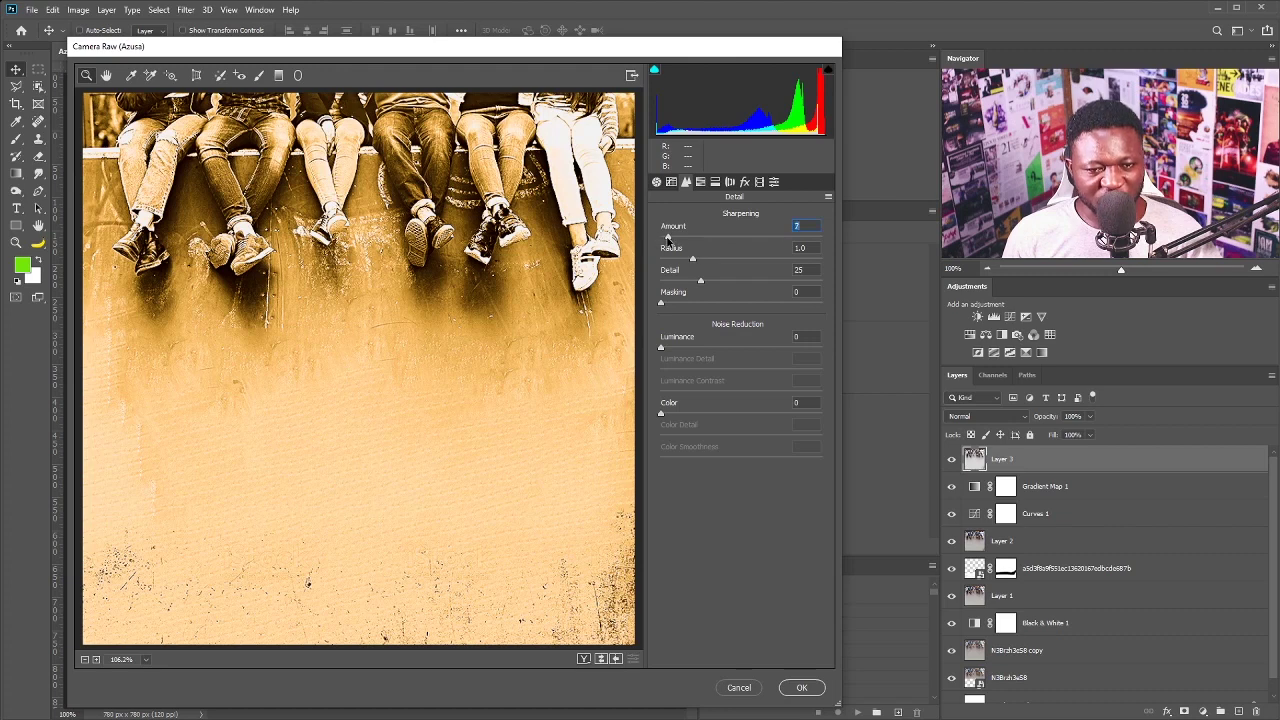
Tint the shadows gold (Hue 44, Saturation 100, Balance -42) and add light grain
click(715, 181)
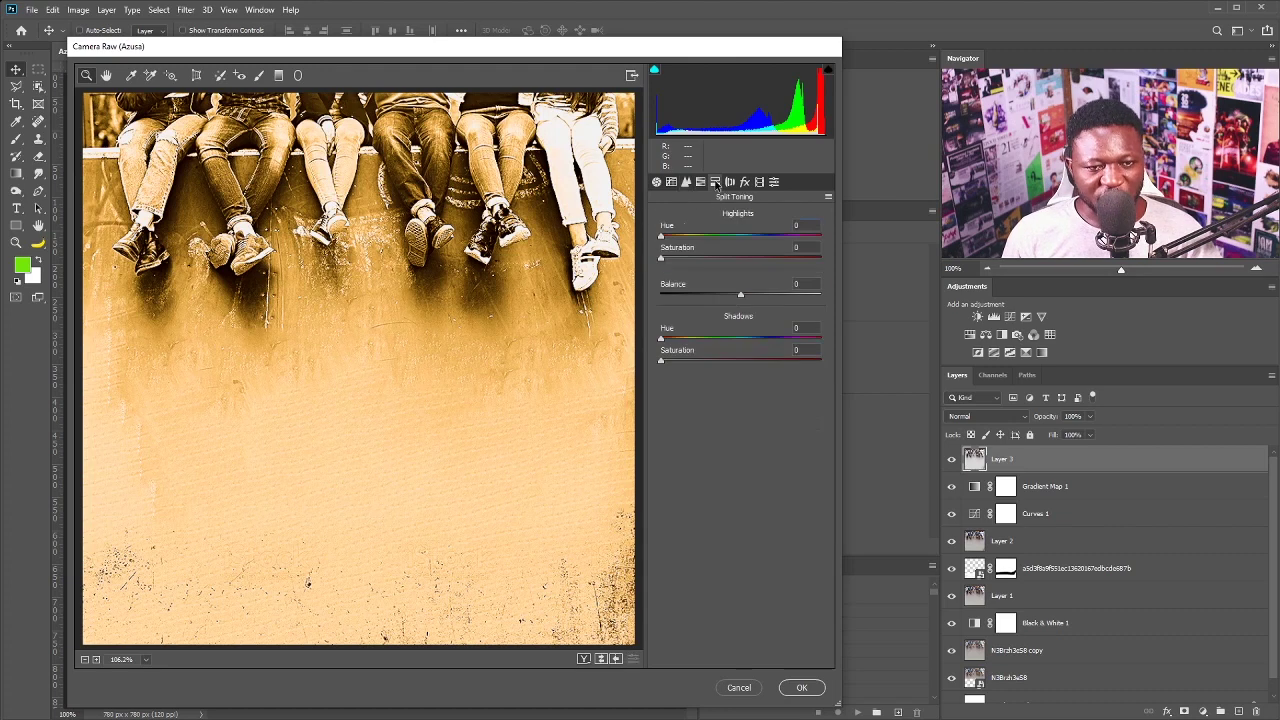
click(797, 328)
text(3)
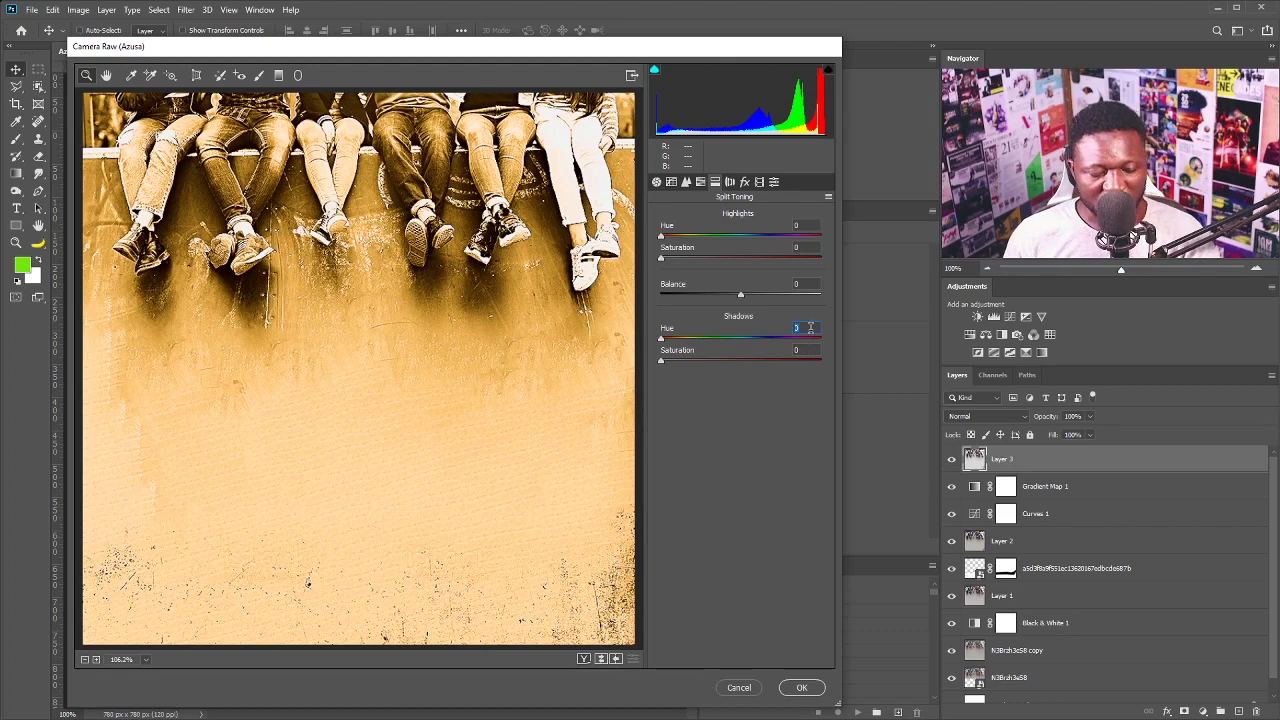
text(044)
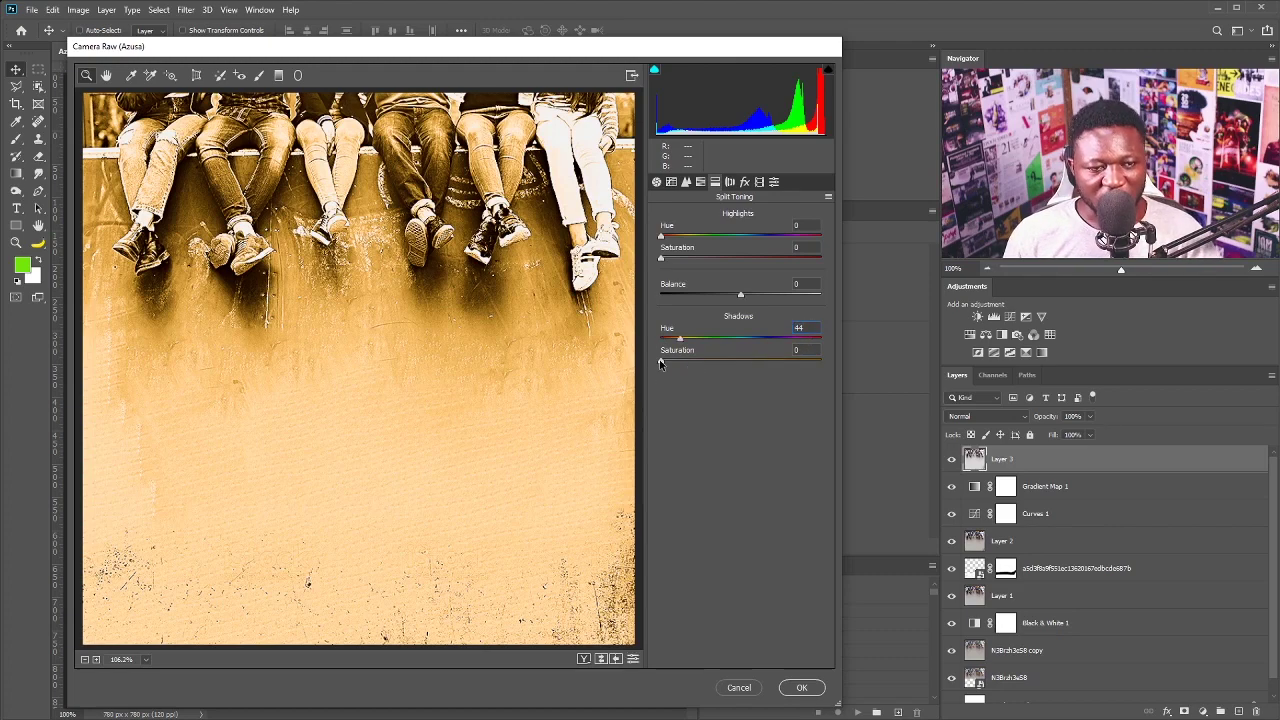
drag(660, 362, 912, 364)
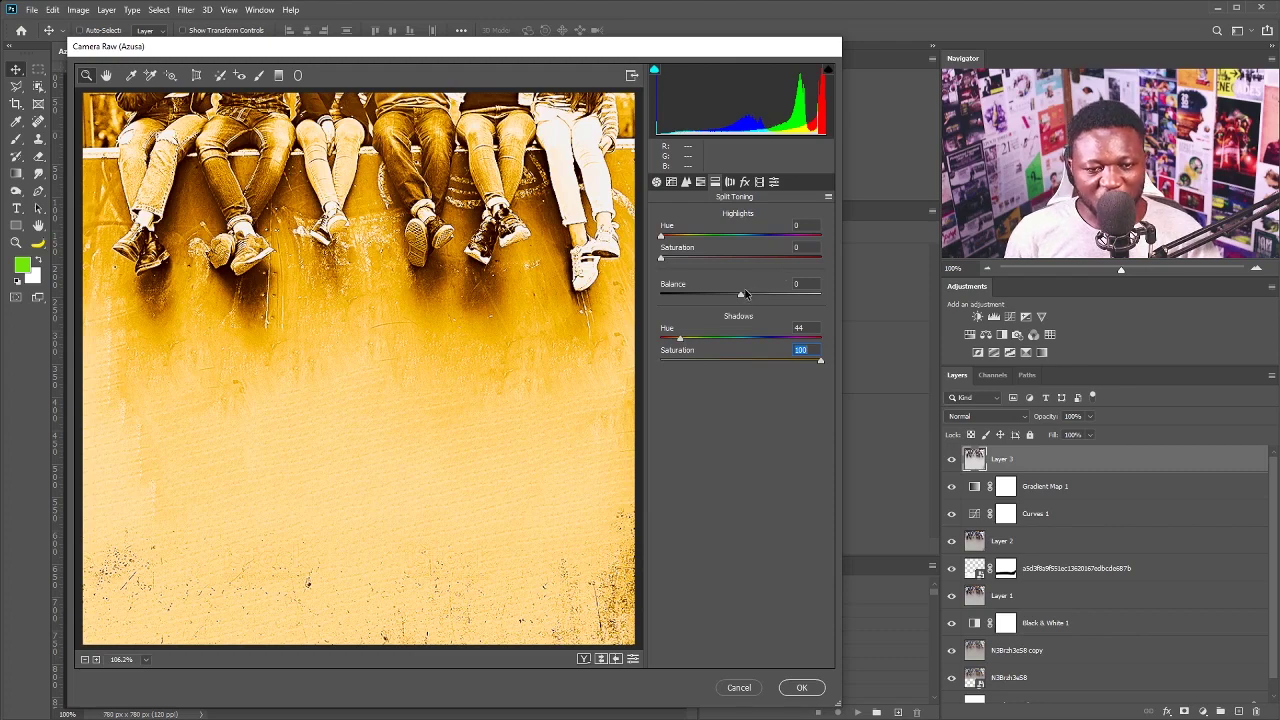
click(805, 284)
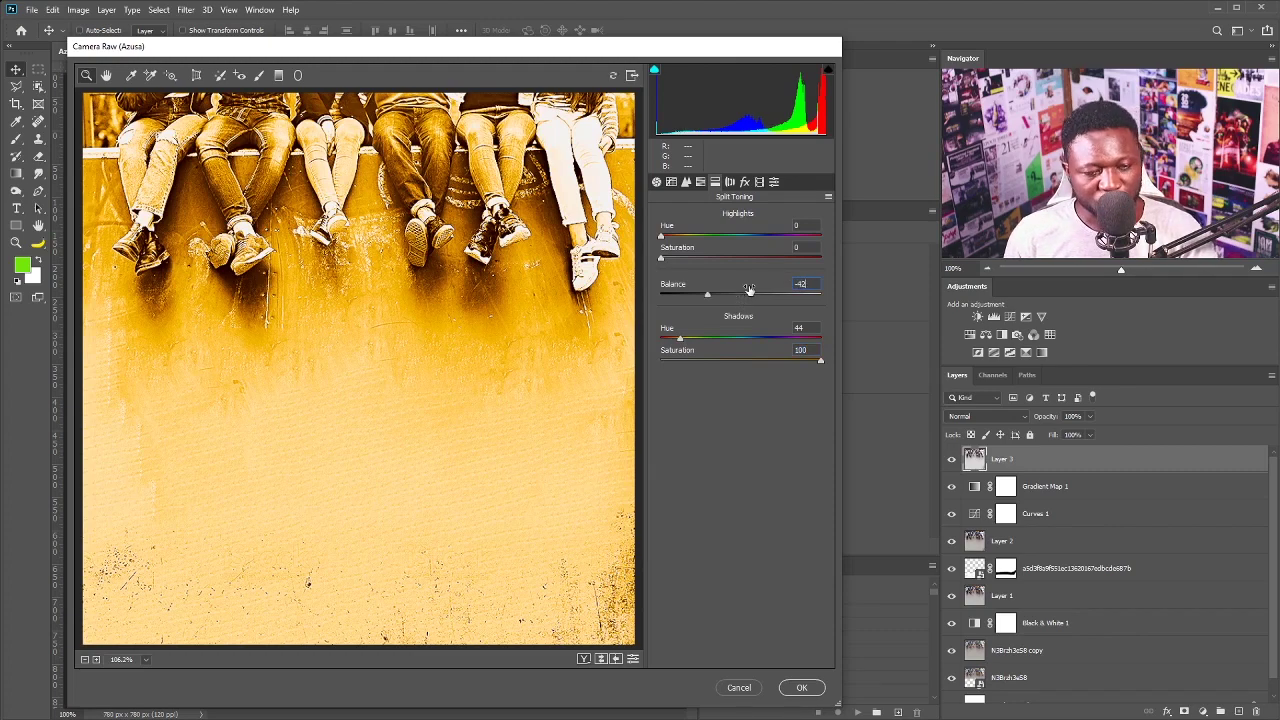
click(744, 181)
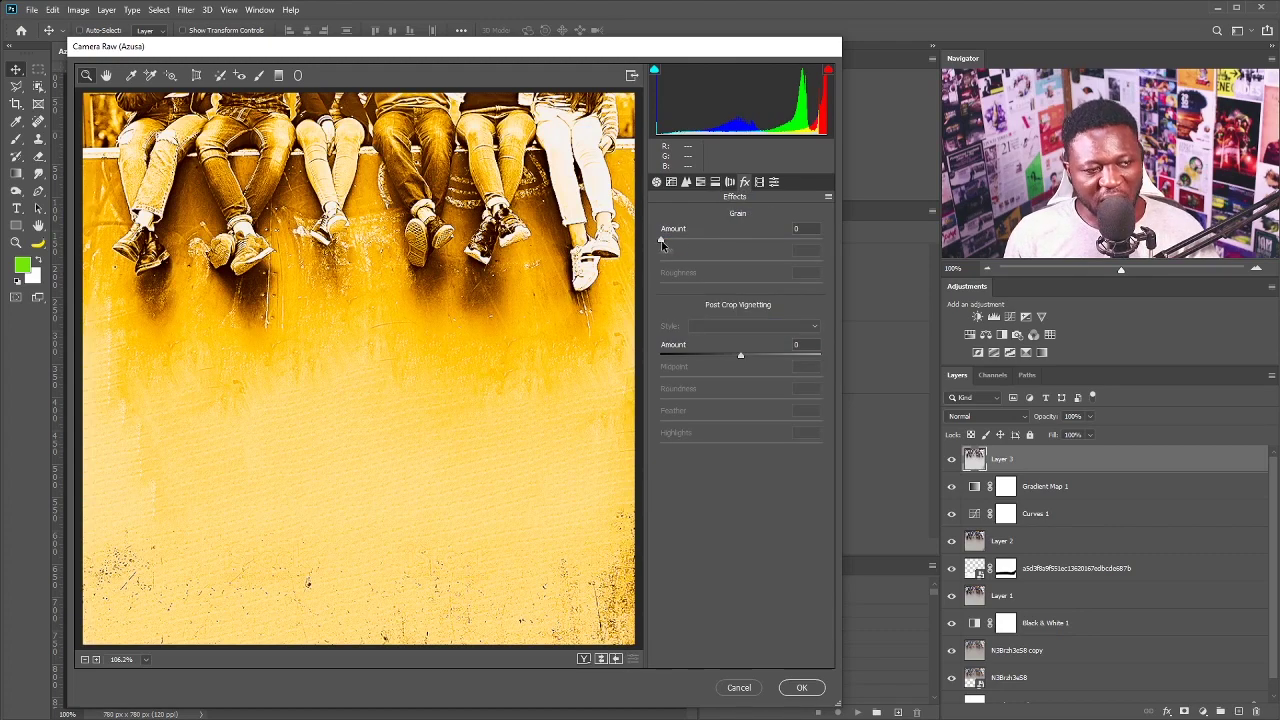
drag(664, 242, 690, 242)
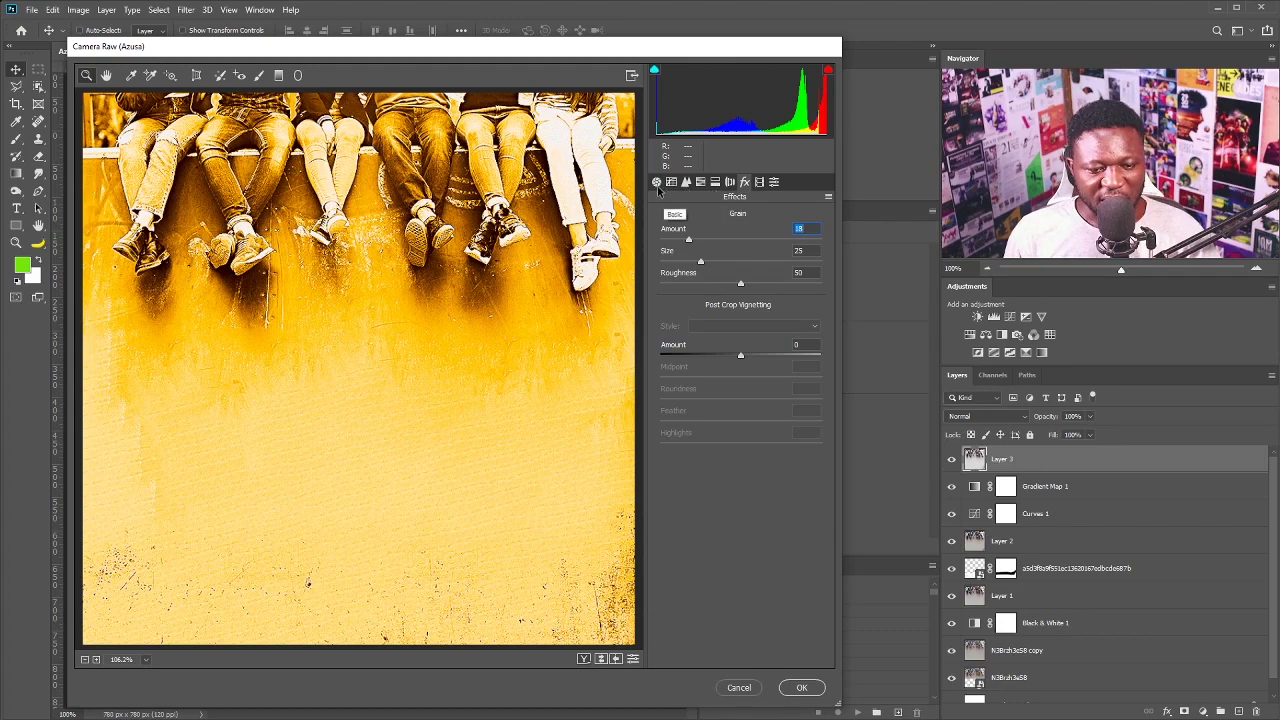
Apply the Camera Raw adjustments, then add the pasted 'Azusa' title in the Bellarious font
click(792, 688)
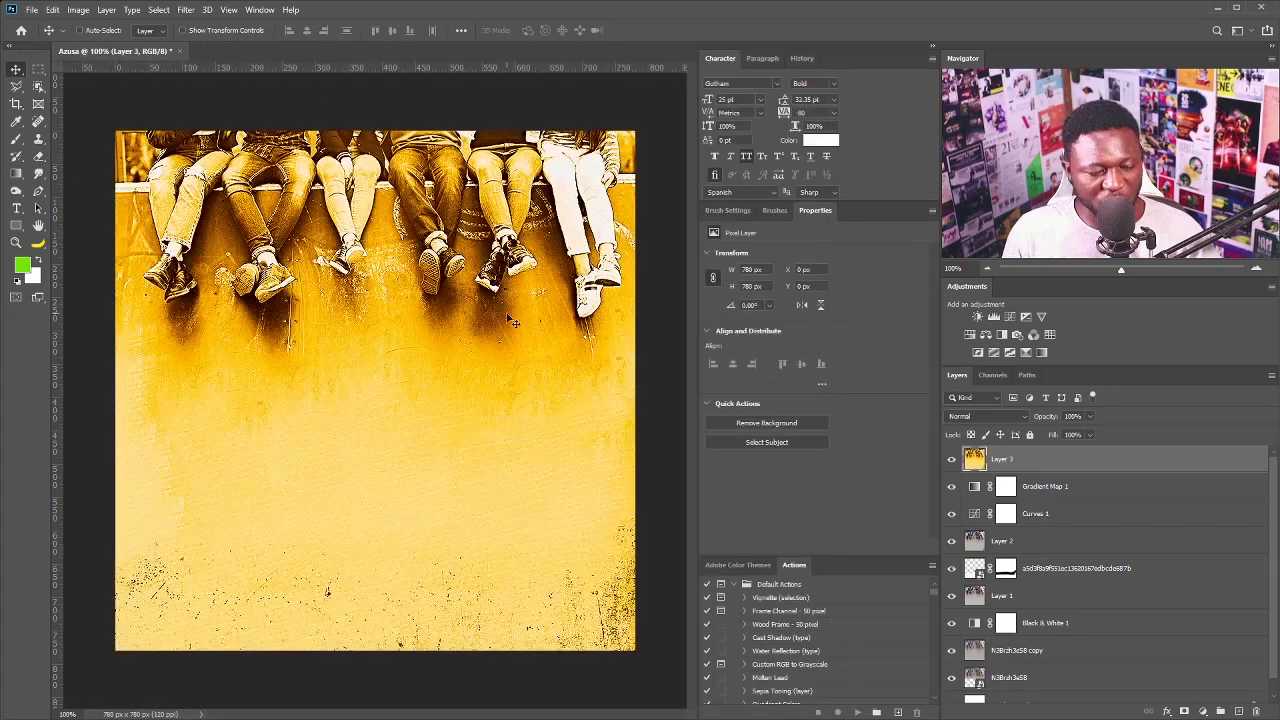
key(t)
click(316, 458)
text(AZUSA)
key(ctrl+a)
click(740, 83)
text(Bel)
key(Return)
key(ctrl+Return)
Enlarge the Azusa title and place a copy below it, retyped as 'Again'
key(ctrl+t)
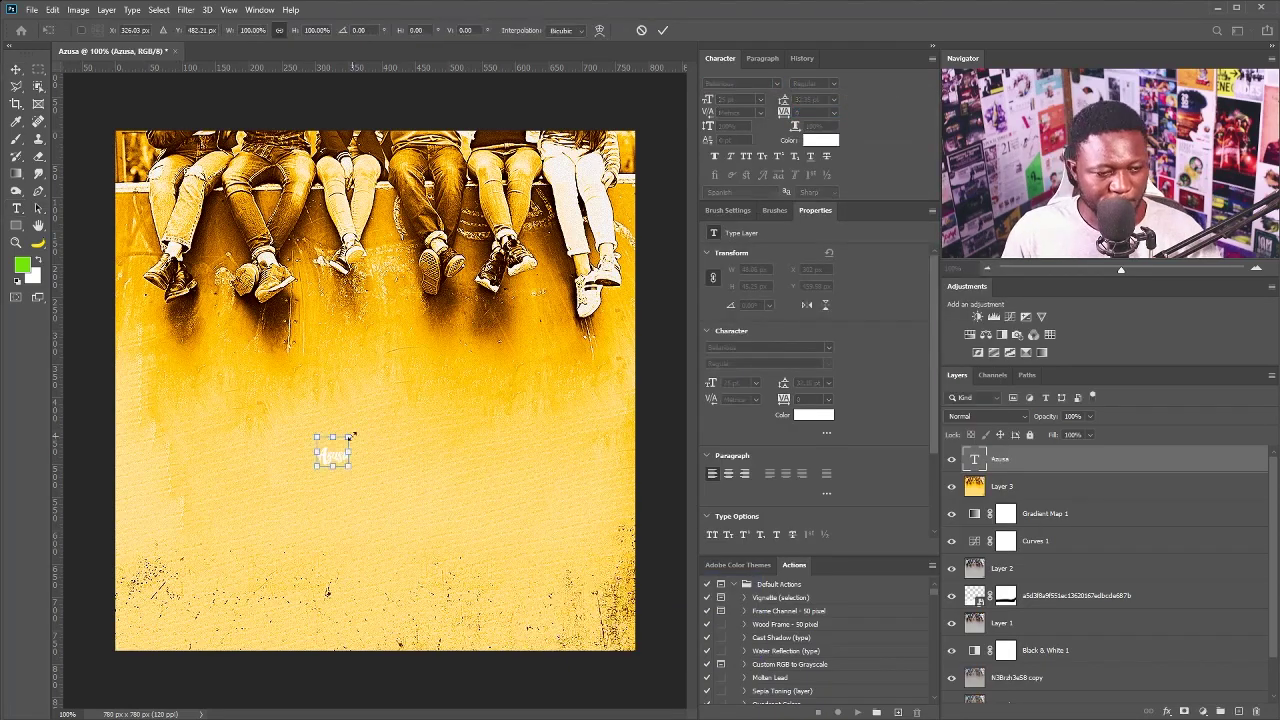
drag(349, 467, 466, 500)
key(Return)
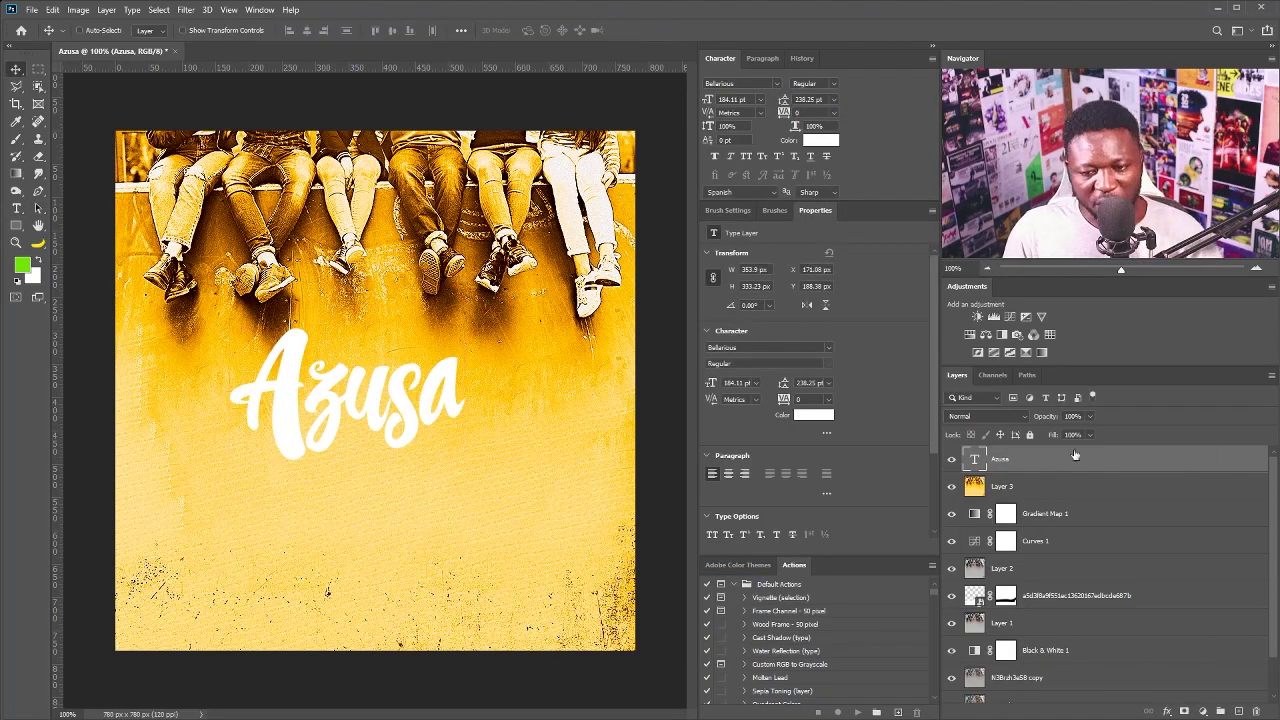
drag(400, 418, 470, 522)
double_click(450, 470)
text(Again)
key(ctrl+Return)
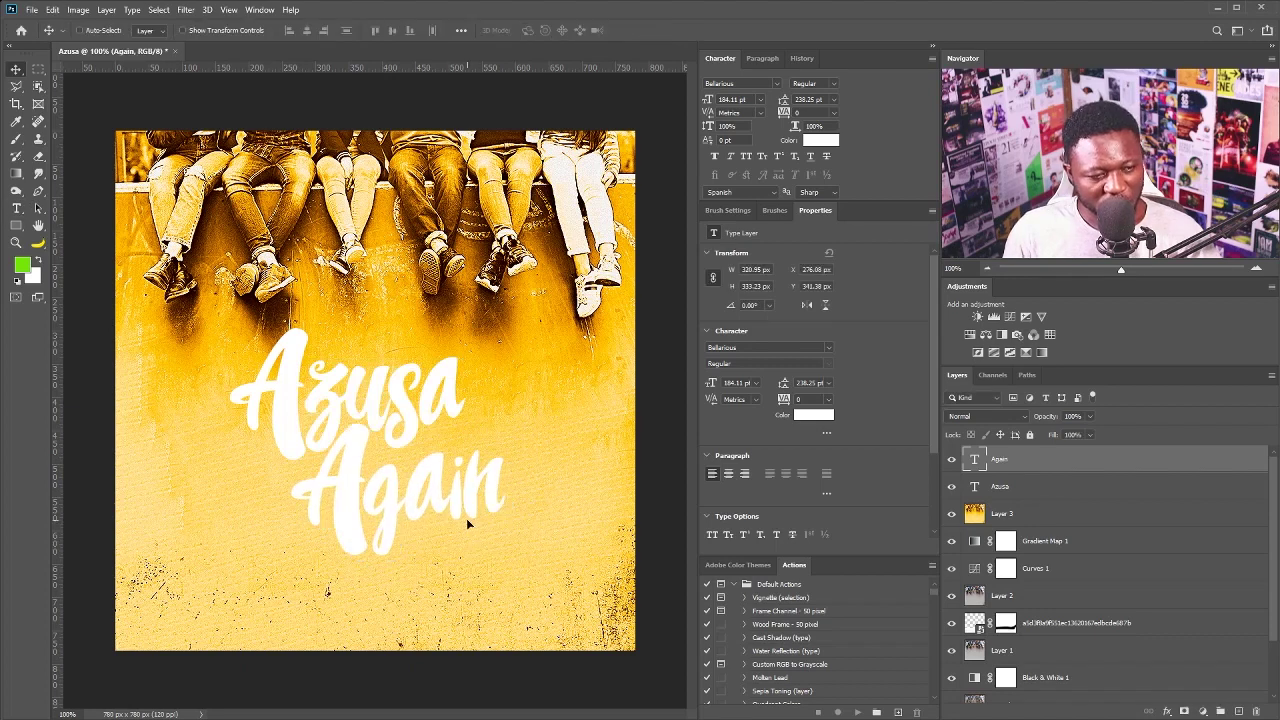
Duplicate both title layers, color the copies light green, and nudge them into an offset shadow
shift+click(1000, 486)
key(ctrl+j)
click(813, 414)
drag(1247, 519, 1247, 480)
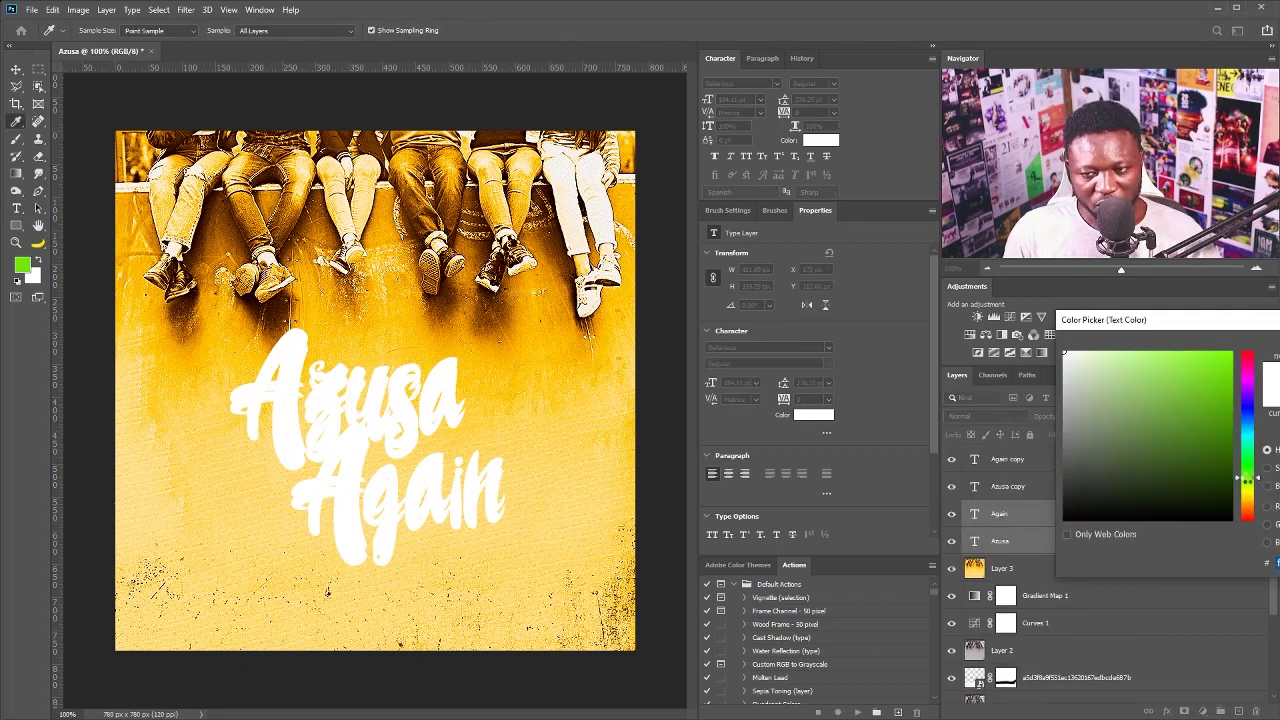
click(1231, 393)
key(Return)
key(v)
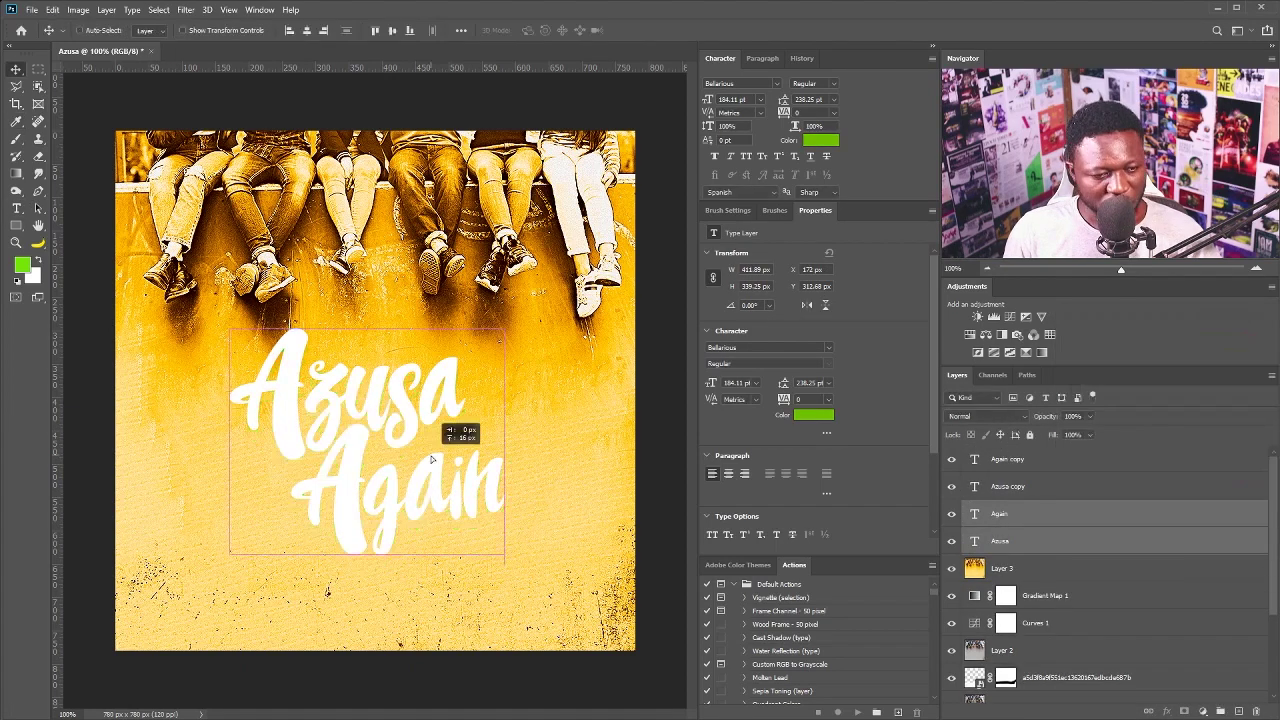
key(Right)
key(Right)
key(Right)
key(Right)
key(Right)
key(Right)
key(Up)
key(Up)
key(Up)
key(Up)
key(Up)
key(Up)
key(Up)
key(Up)
key(Up)
Enlarge all four title layers, shift them up and slightly right, and draw a bar below 'Again'
shift+click(1030, 462)
key(ctrl+t)
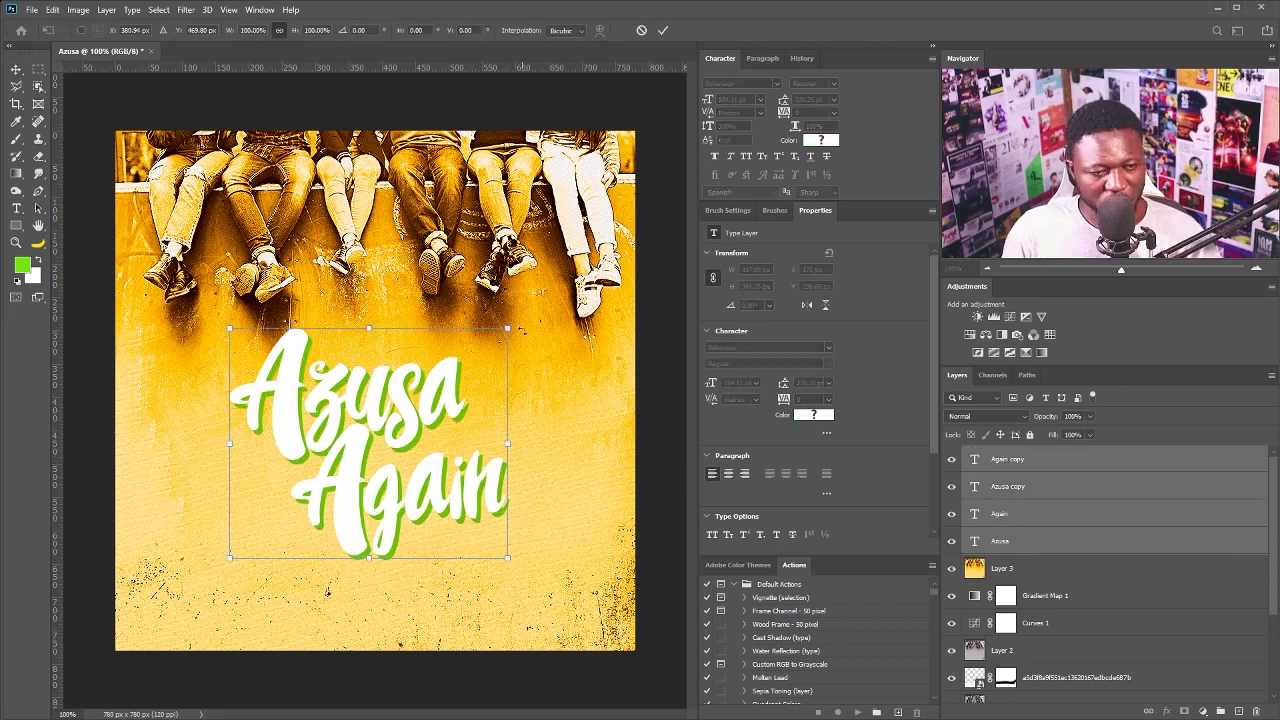
drag(440, 470, 455, 425)
key(Return)
key(Left)
key(Left)
key(Left)
key(u)
drag(423, 500, 567, 528)
Make the bar black and place an orange Gotham Bold 'Psalm 63:1-2' tag inside it
key(d)
key(t)
click(264, 560)
text(Psalm 63:1-2)
click(768, 347)
text(Gotham)
key(Return)
drag(350, 553, 548, 513)
click(812, 414)
click(1240, 330)
Duplicate the bar, narrow it to fit the verse, and offset the lower copy in green as a shadow
click(1003, 486)
key(ctrl+t)
key(Return)
drag(1010, 486, 1231, 708)
click(1008, 513)
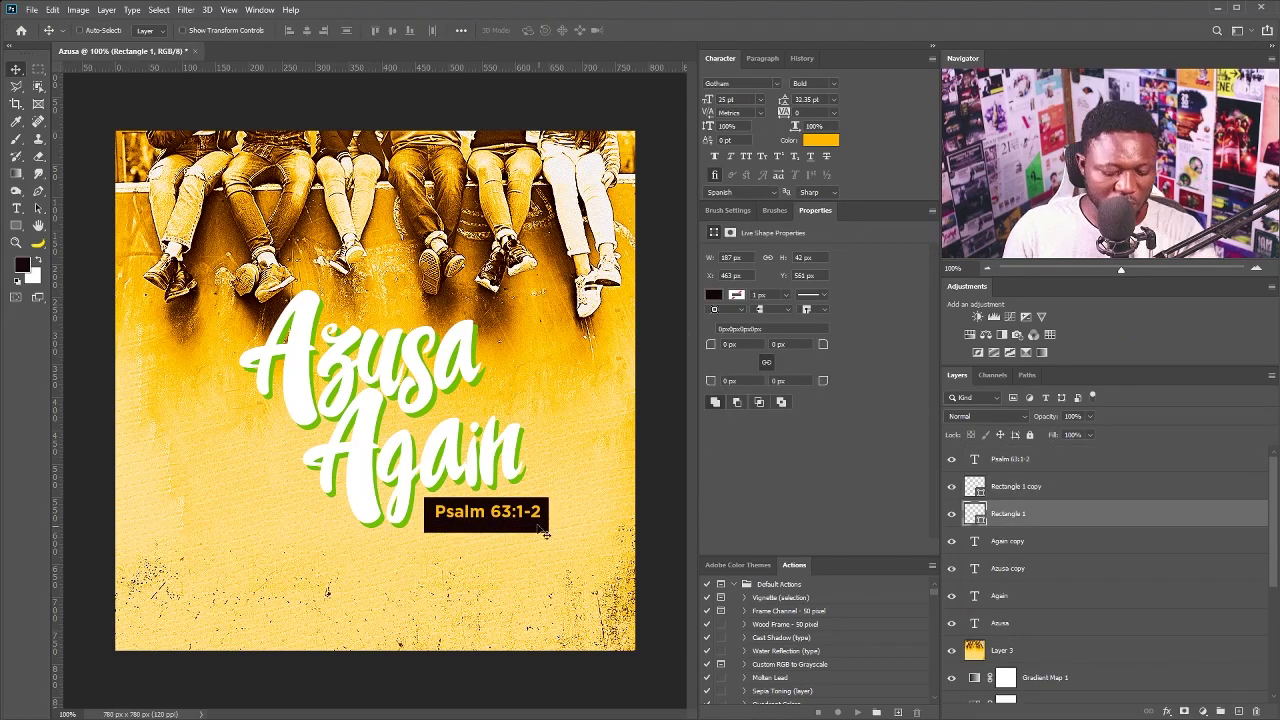
click(713, 294)
key(Right)
key(Right)
key(Right)
key(Right)
key(Down)
key(Down)
key(Down)
key(Down)
key(Down)
key(Down)
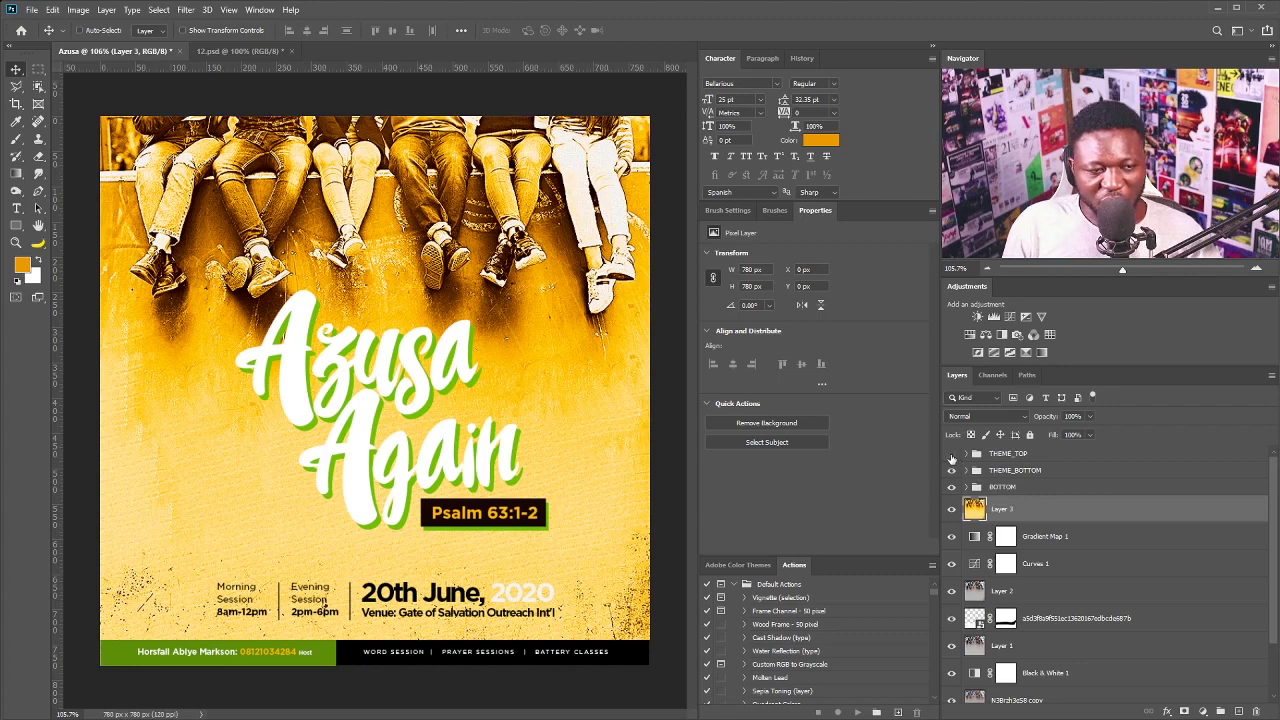
click(951, 455)
click(951, 455)
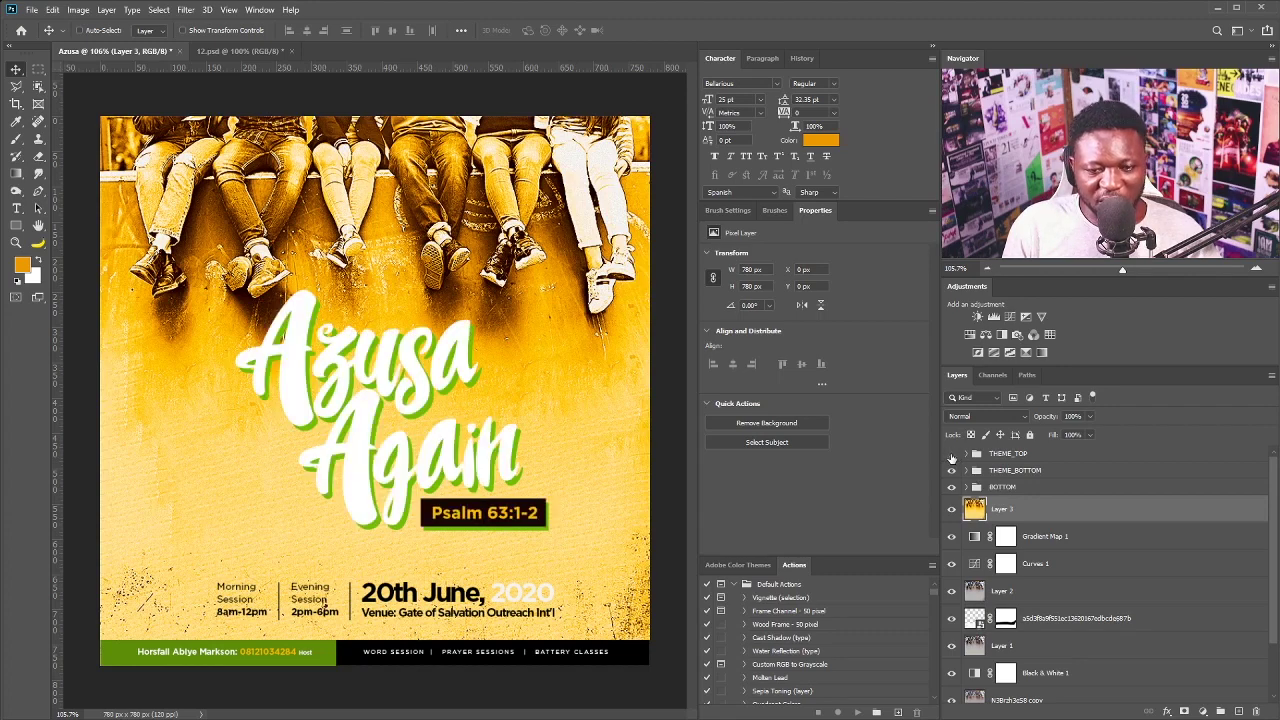
click(951, 455)
click(951, 455)
click(958, 470)
click(951, 470)
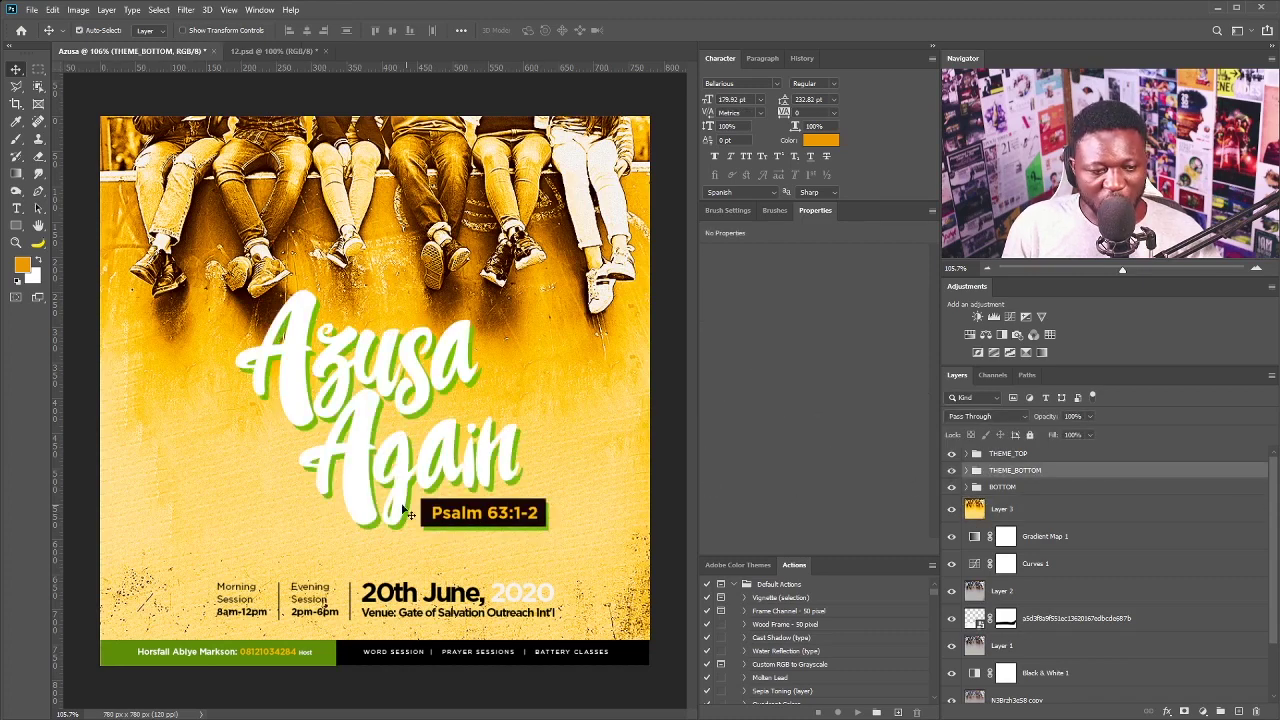
scroll(288, 356, up, 4)
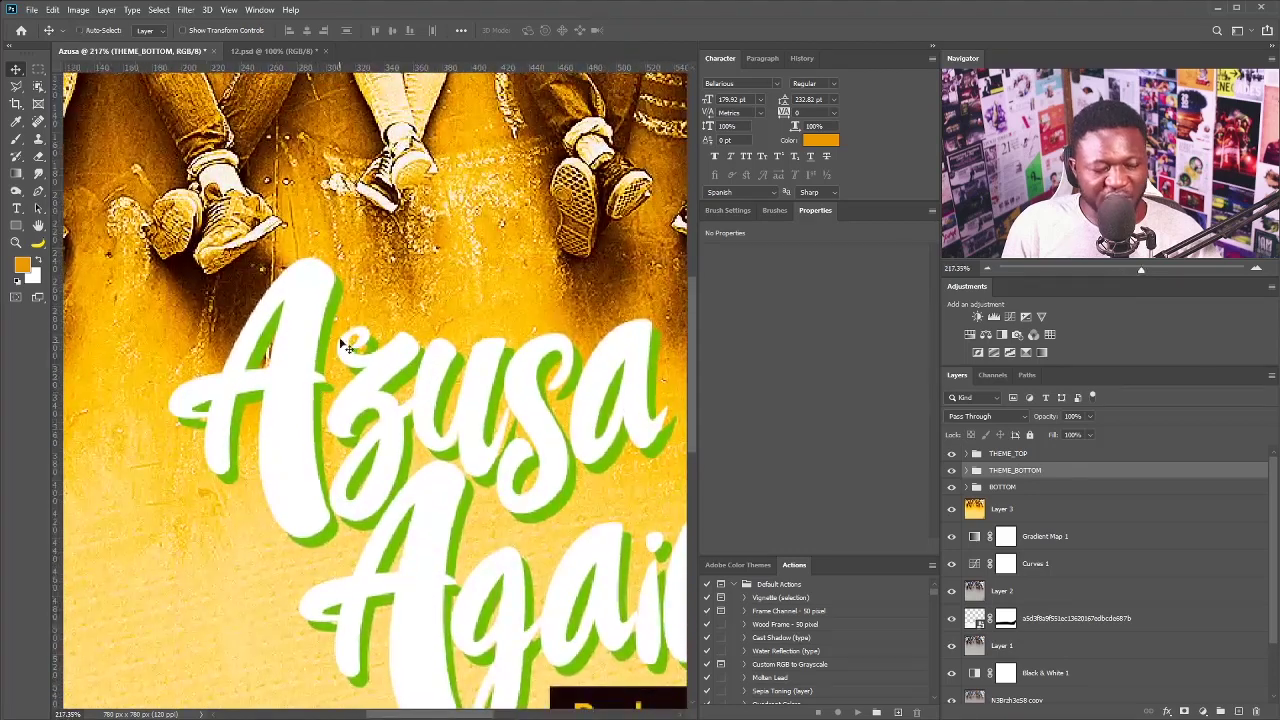
In THEME_BOTTOM's Blending Options, split the Blend If Underlying Layer slider to about 172/197
double_click(1252, 474)
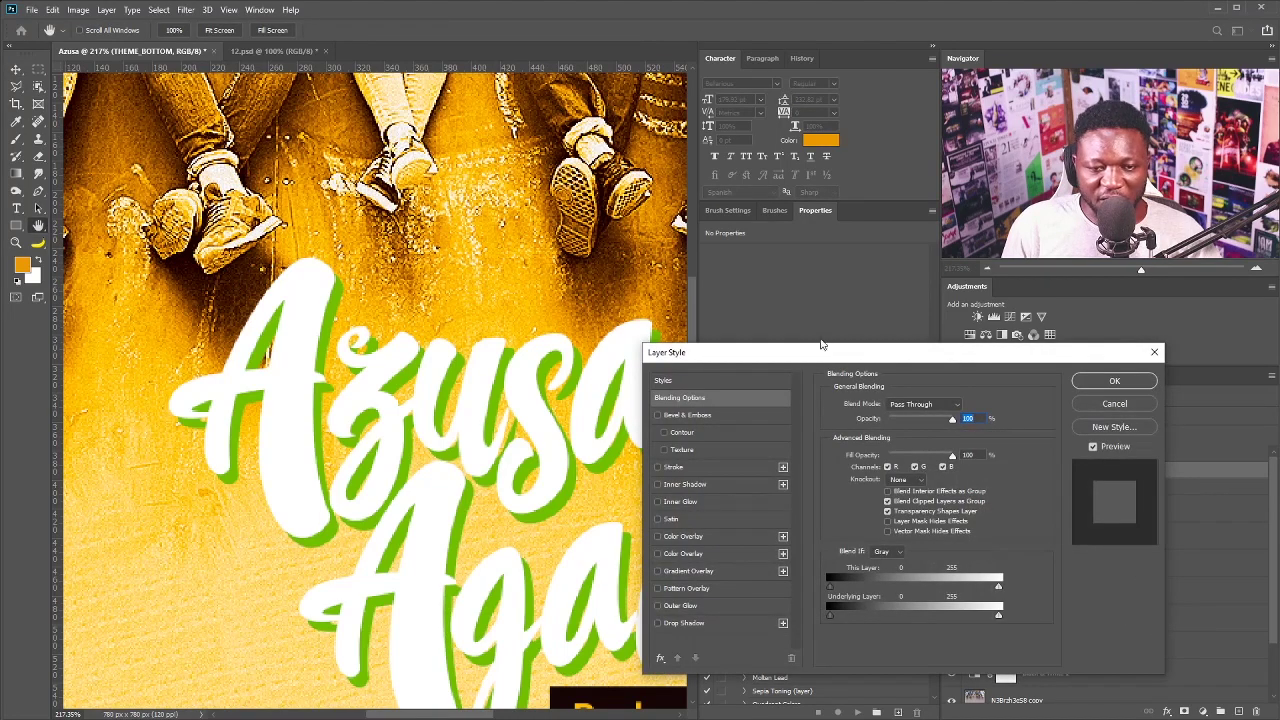
drag(821, 349, 798, 341)
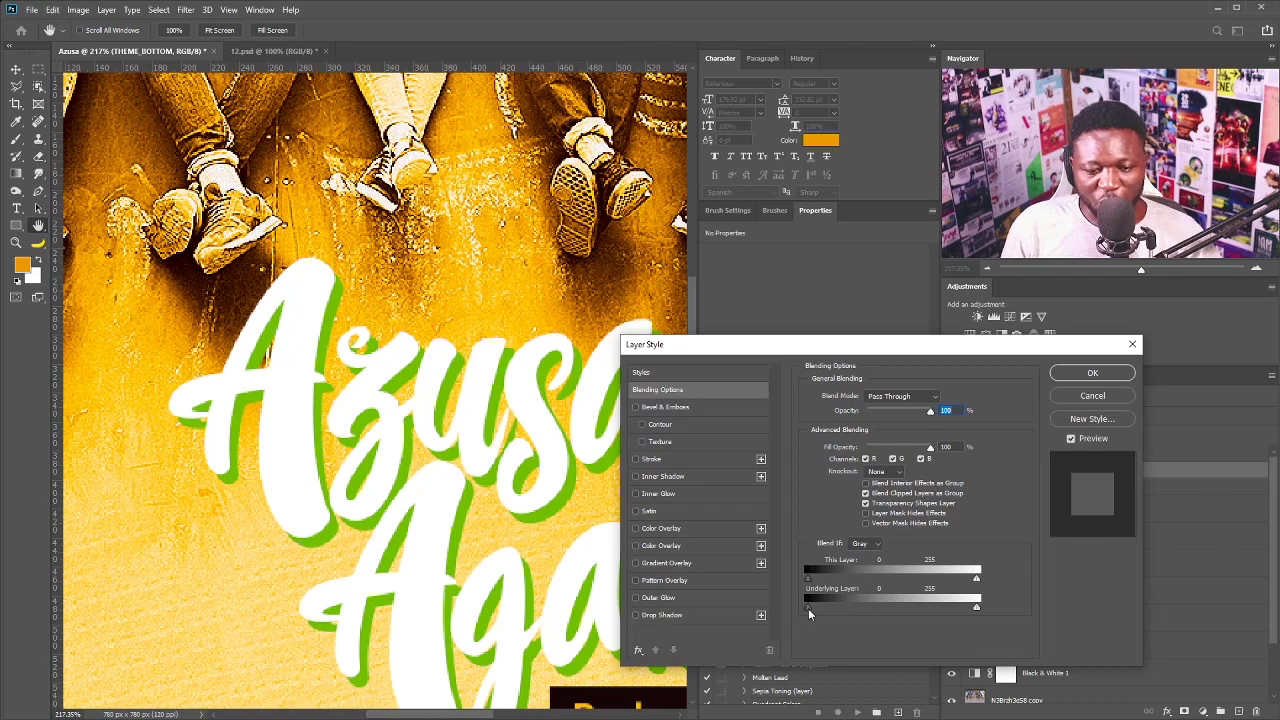
drag(900, 607, 930, 607)
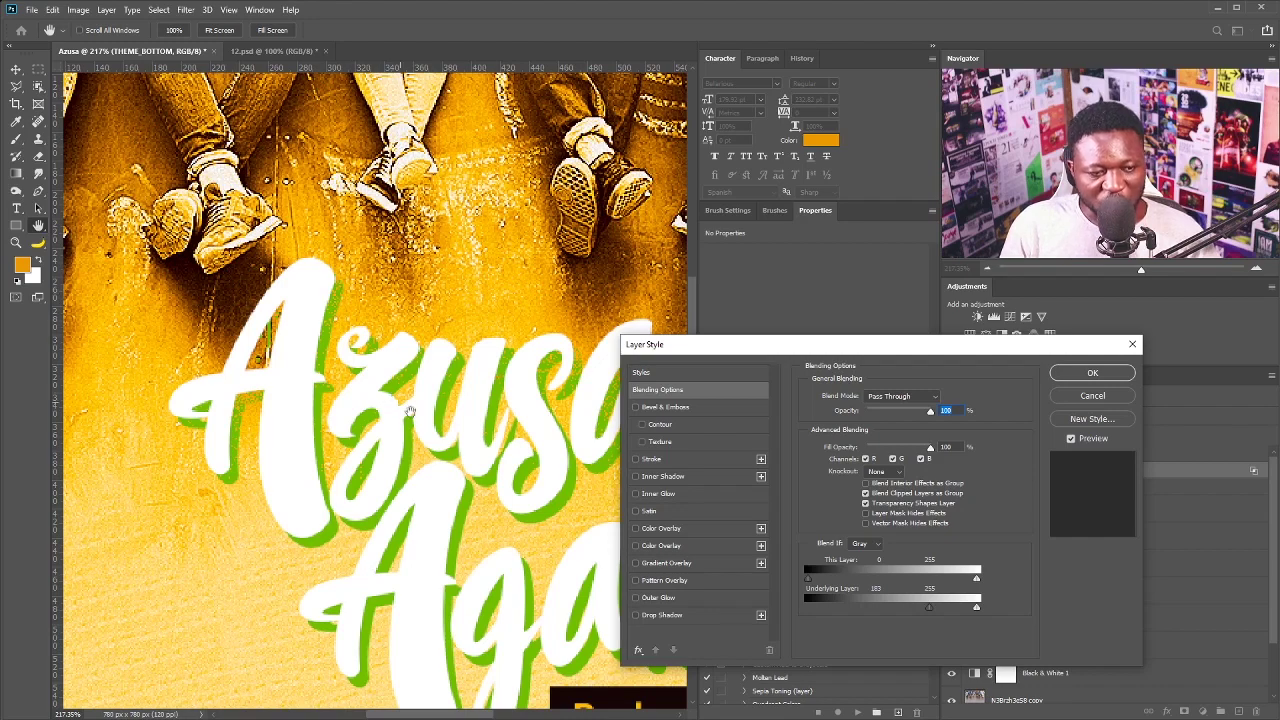
drag(933, 608, 934, 608)
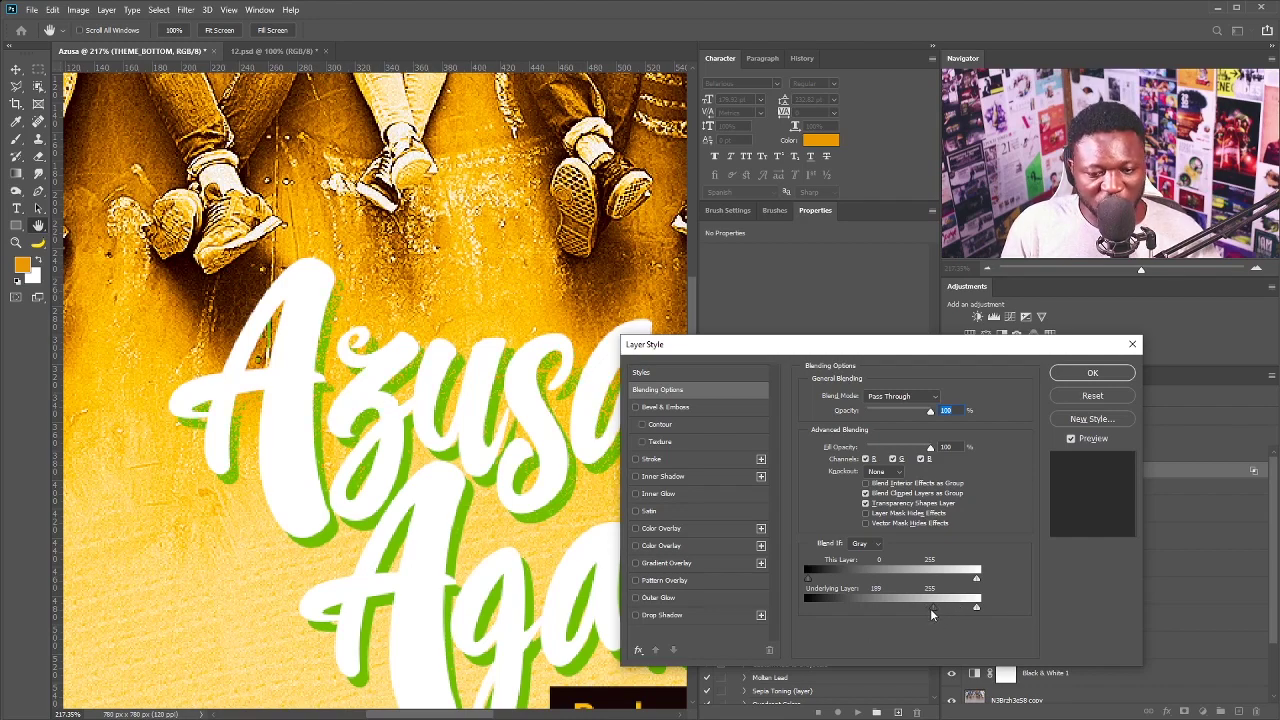
drag(936, 606, 905, 606)
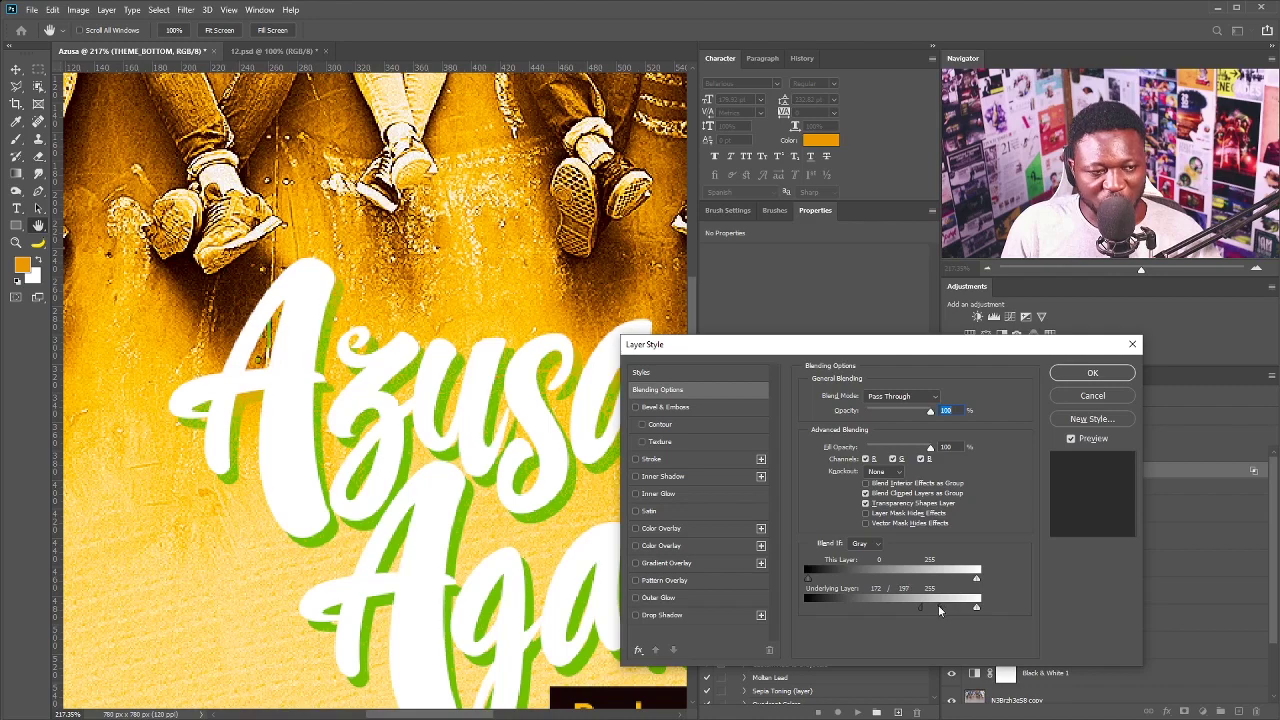
Apply the blending settings and select the THEME_TOP and THEME_BOTTOM groups together
click(1079, 376)
scroll(407, 418, down, 3)
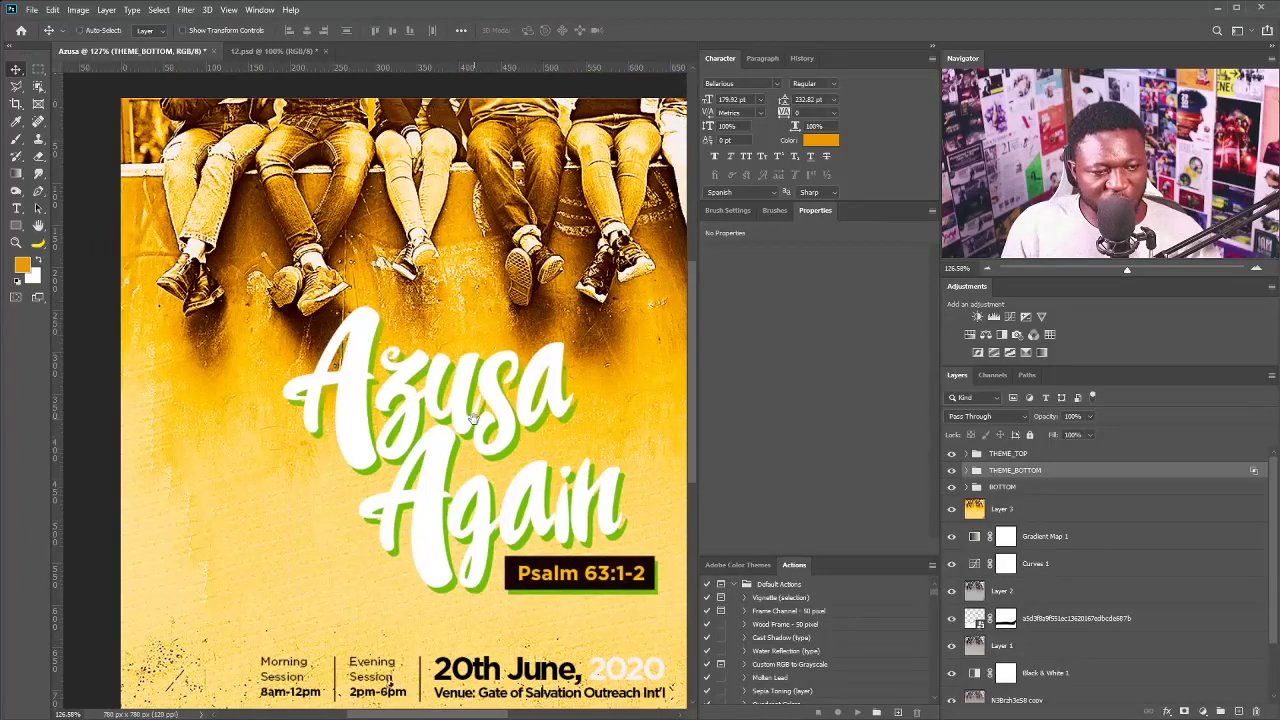
scroll(503, 432, down, 1)
scroll(503, 432, down, 2)
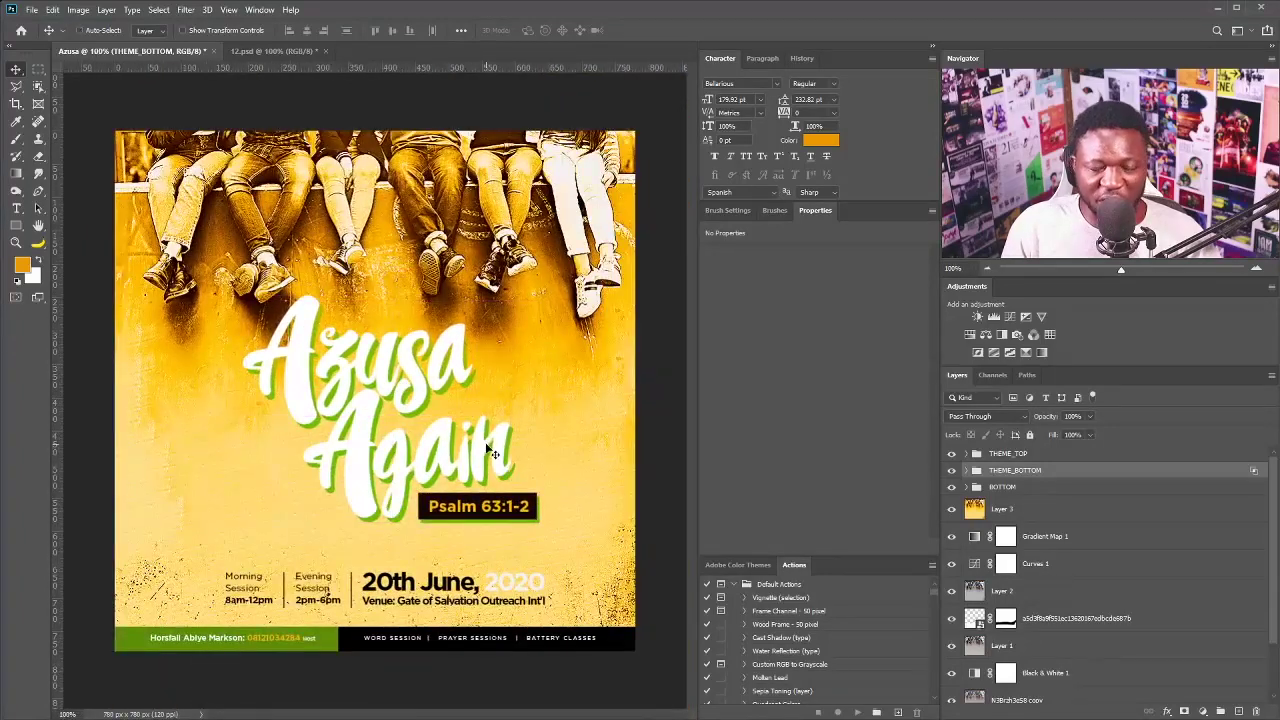
click(1024, 455)
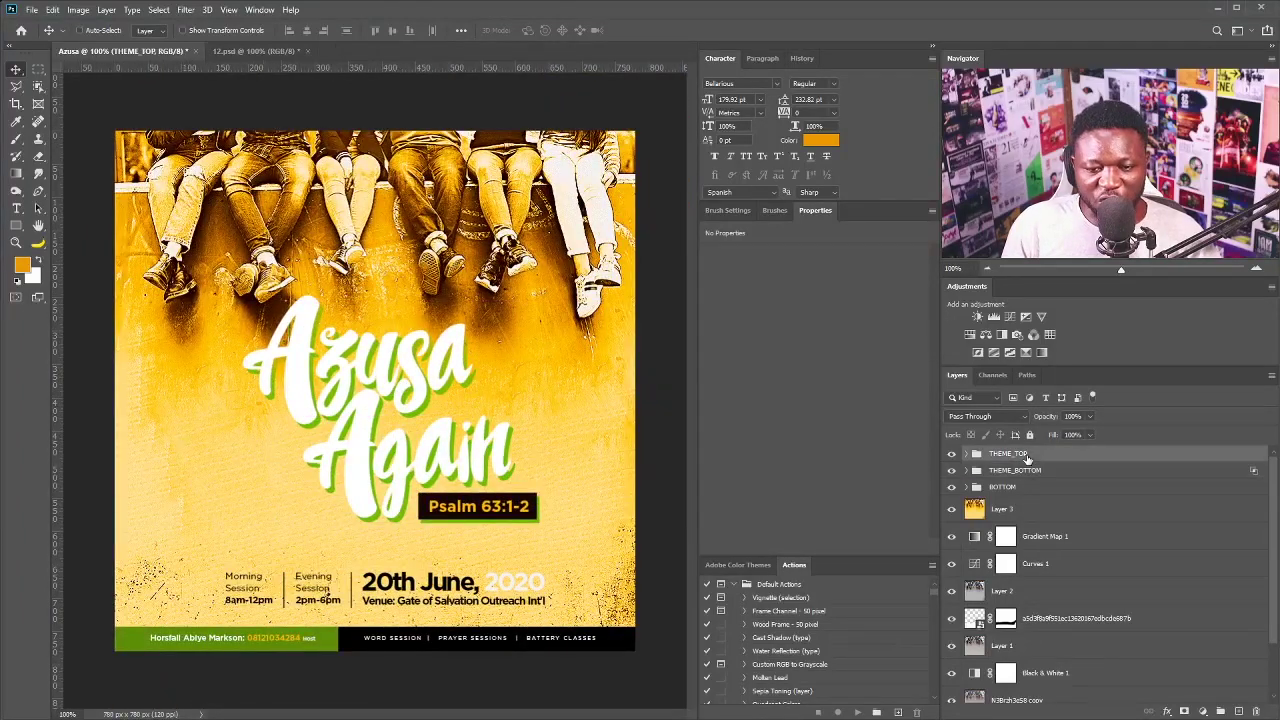
shift+click(1022, 471)
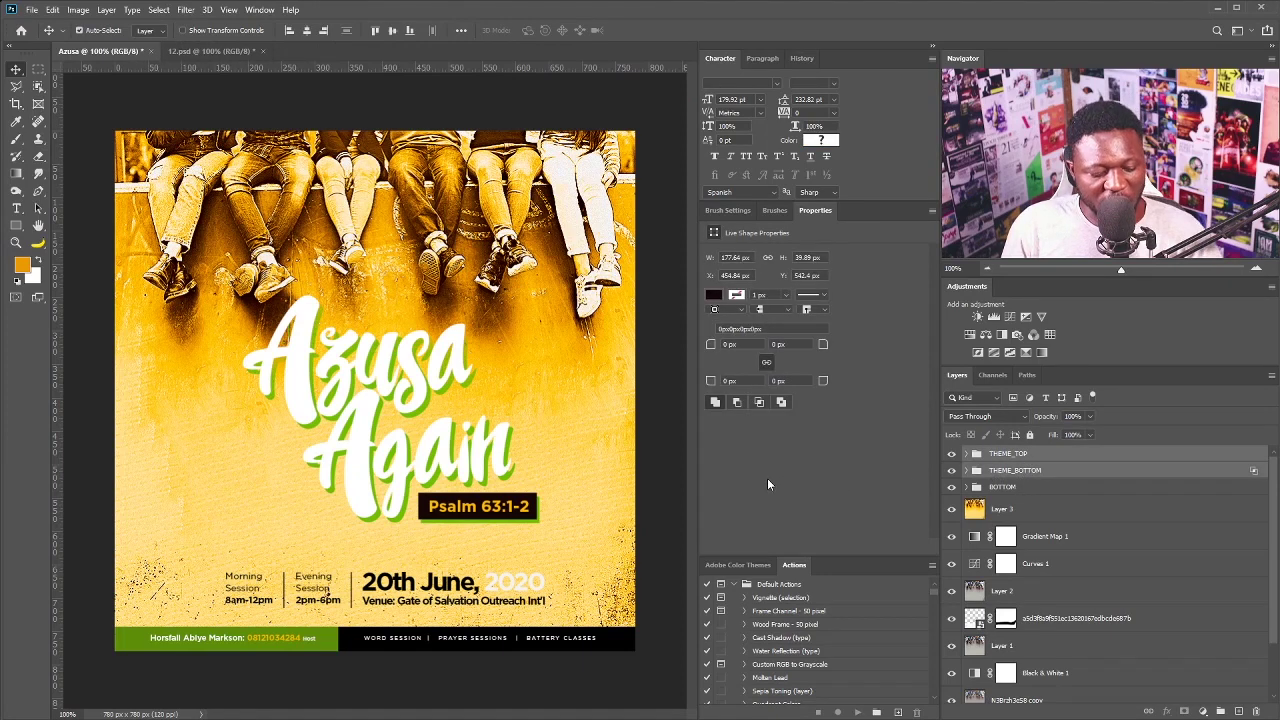
key(ctrl)
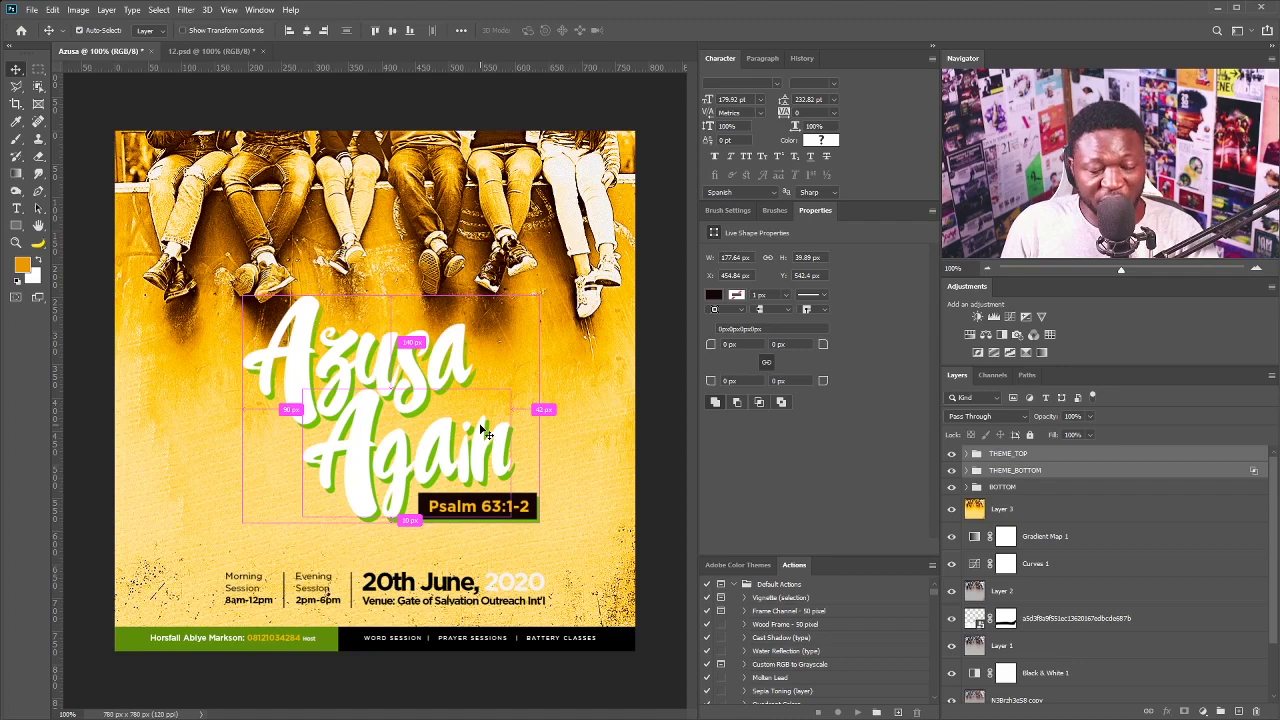
Skew both groups to rise toward the right and move them about 40 px lower
key(ctrl+t)
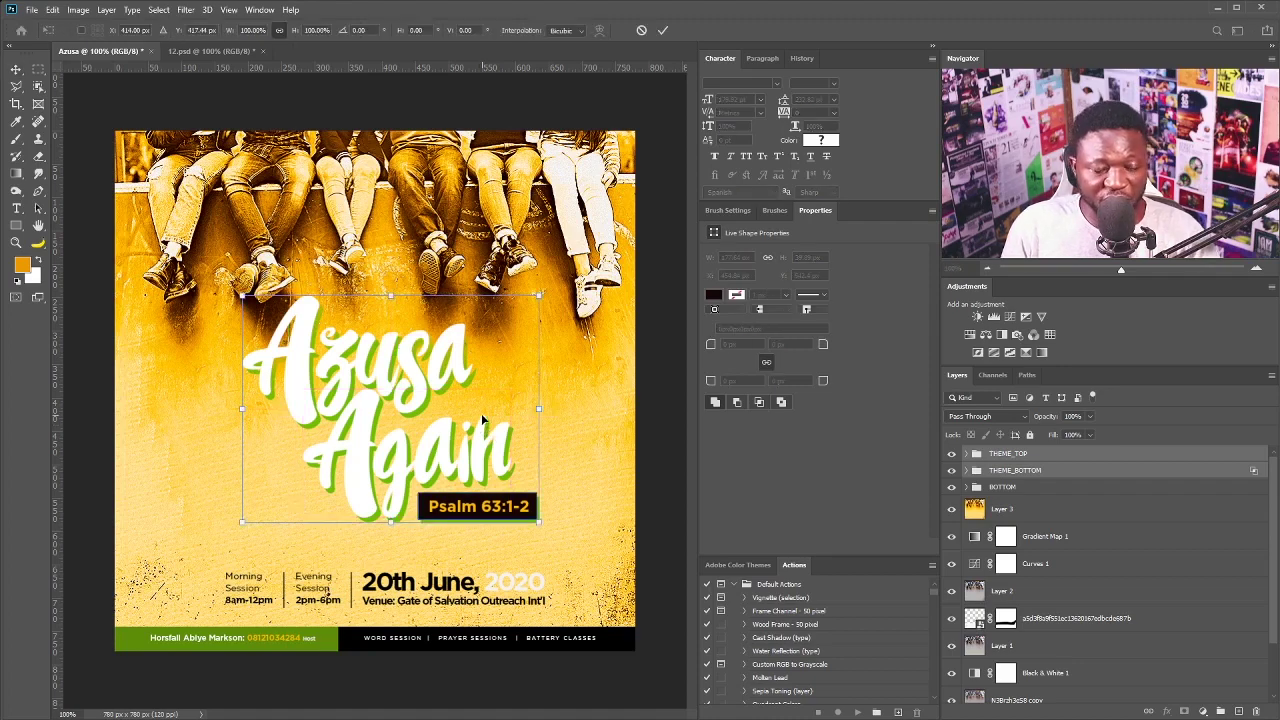
right_click(481, 413)
click(532, 466)
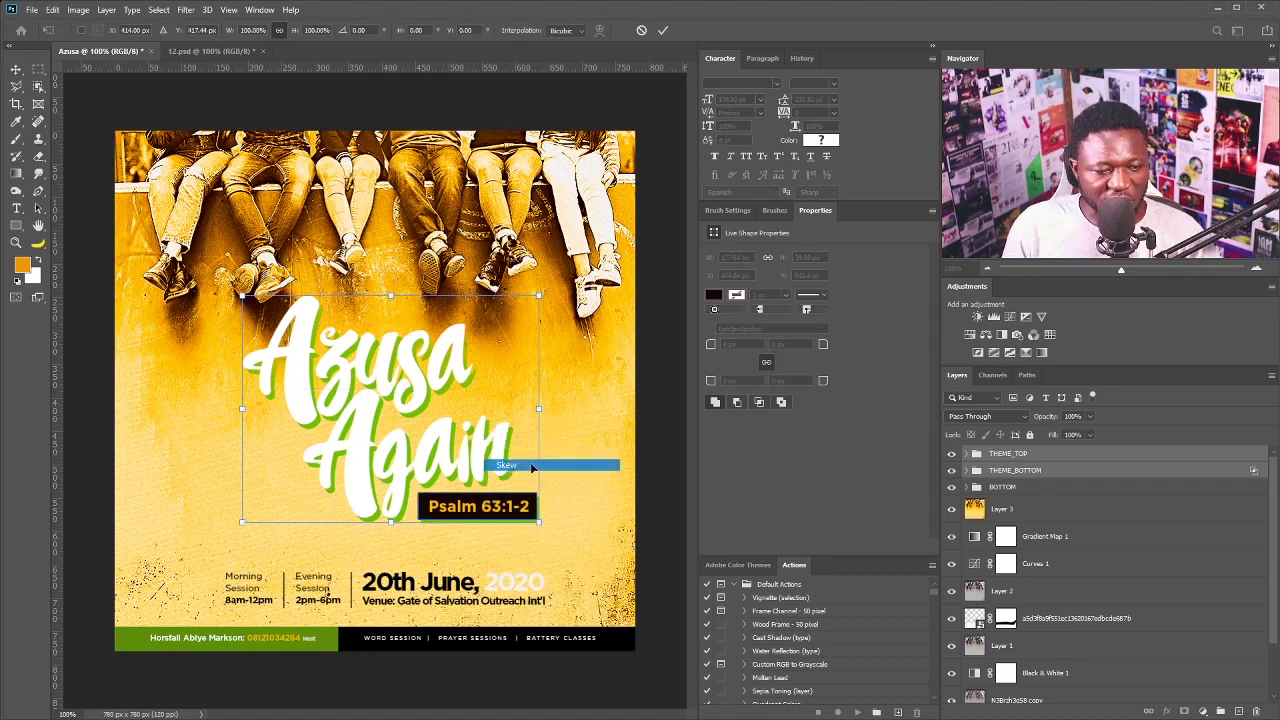
drag(538, 409, 540, 360)
drag(491, 416, 487, 458)
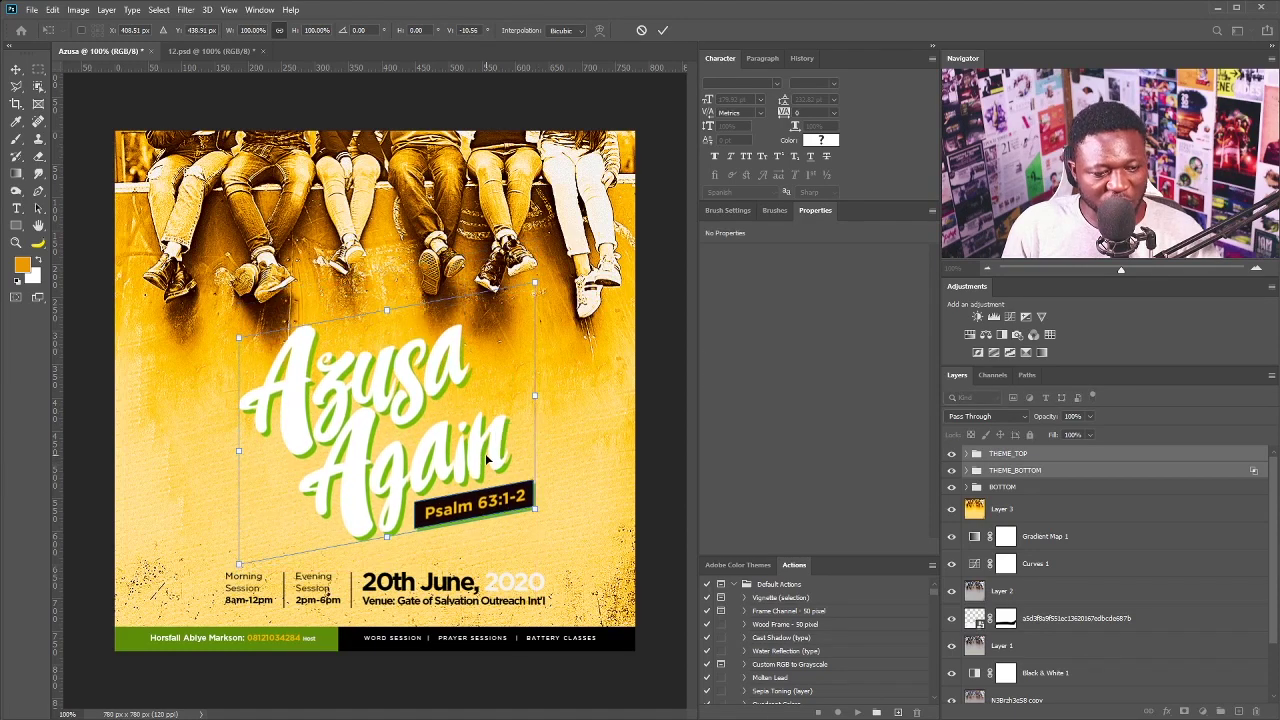
key(Return)
scroll(428, 459, down, 2)
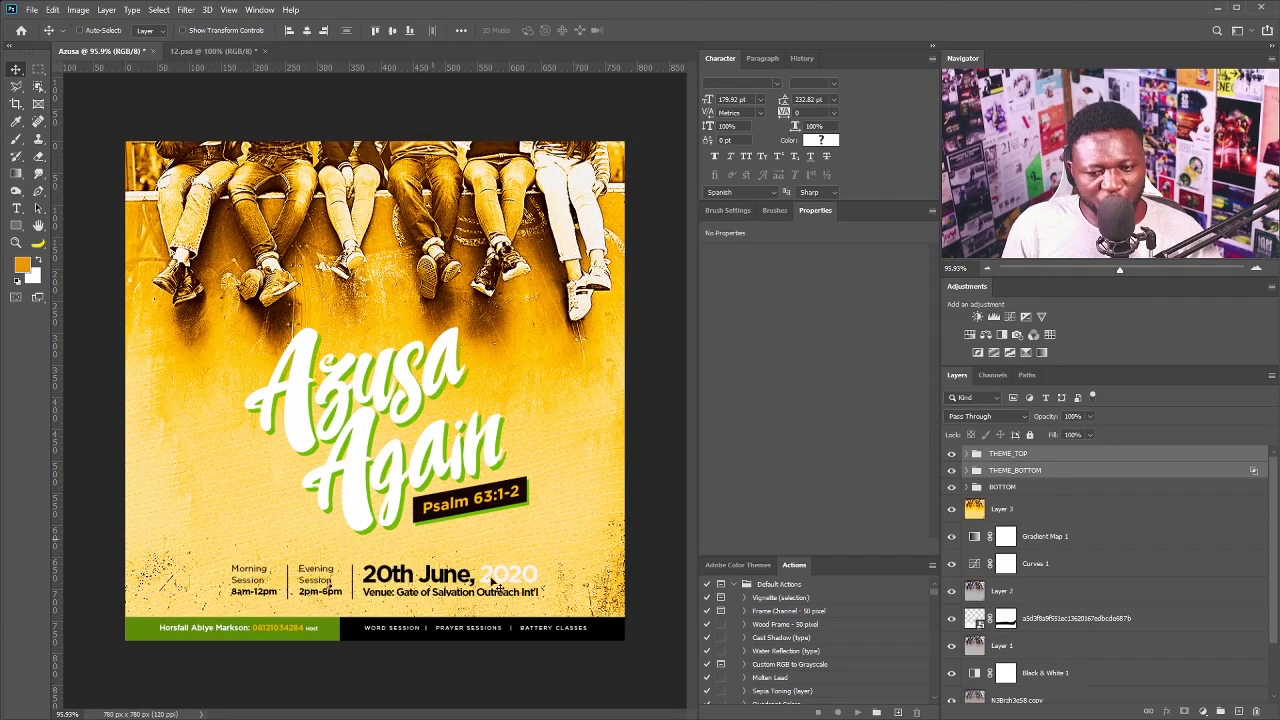
Create a new layer named 'Yellow' above Gradient Map 1
click(1040, 514)
click(1047, 537)
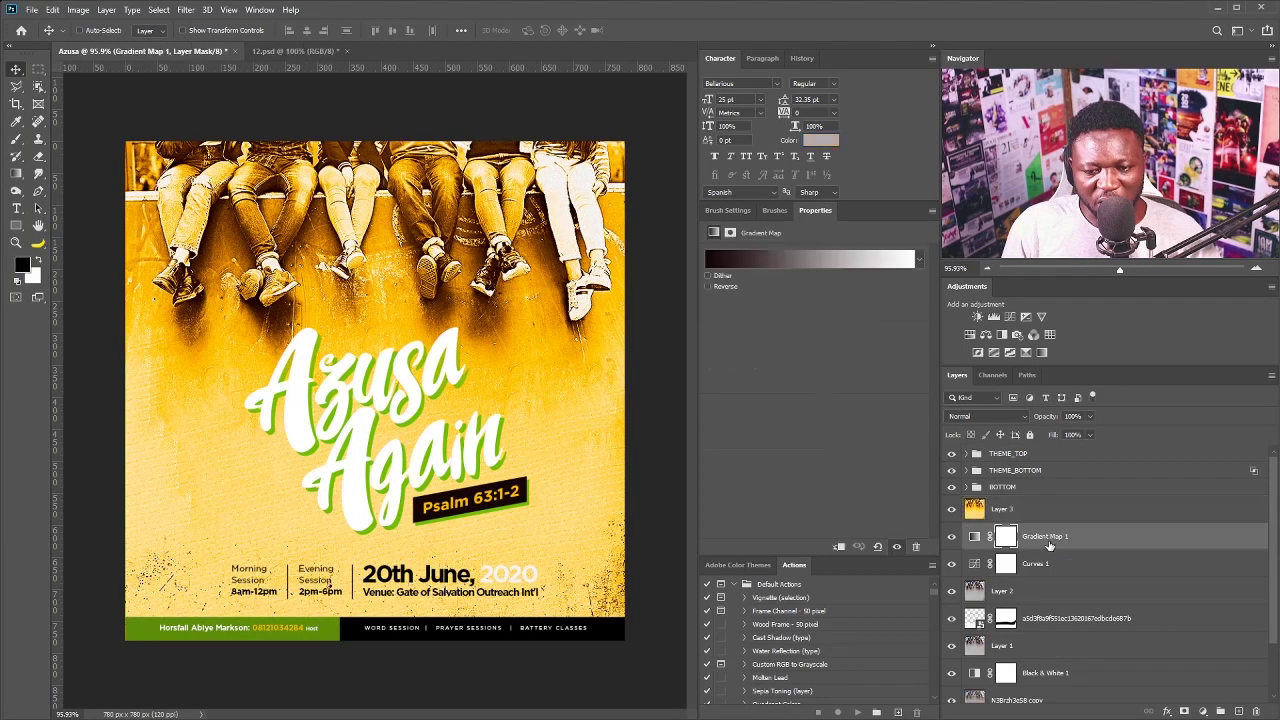
alt+click(1238, 712)
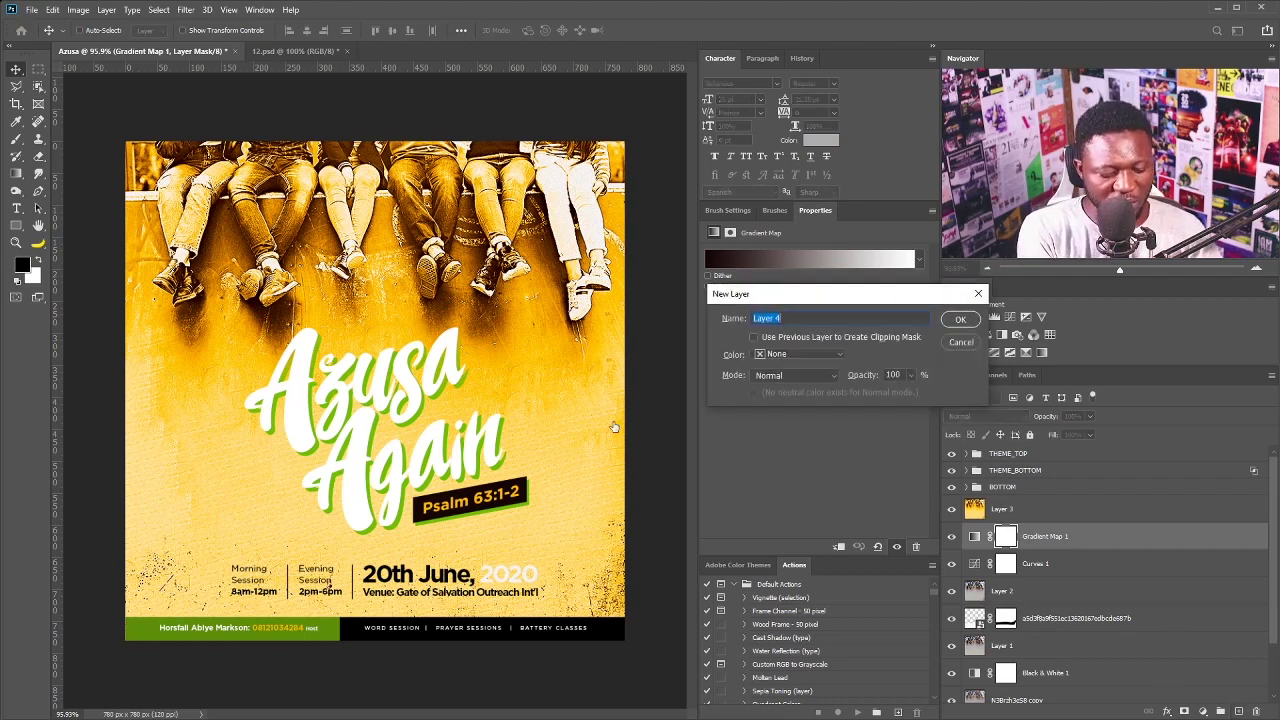
text(Yellow)
key(Return)
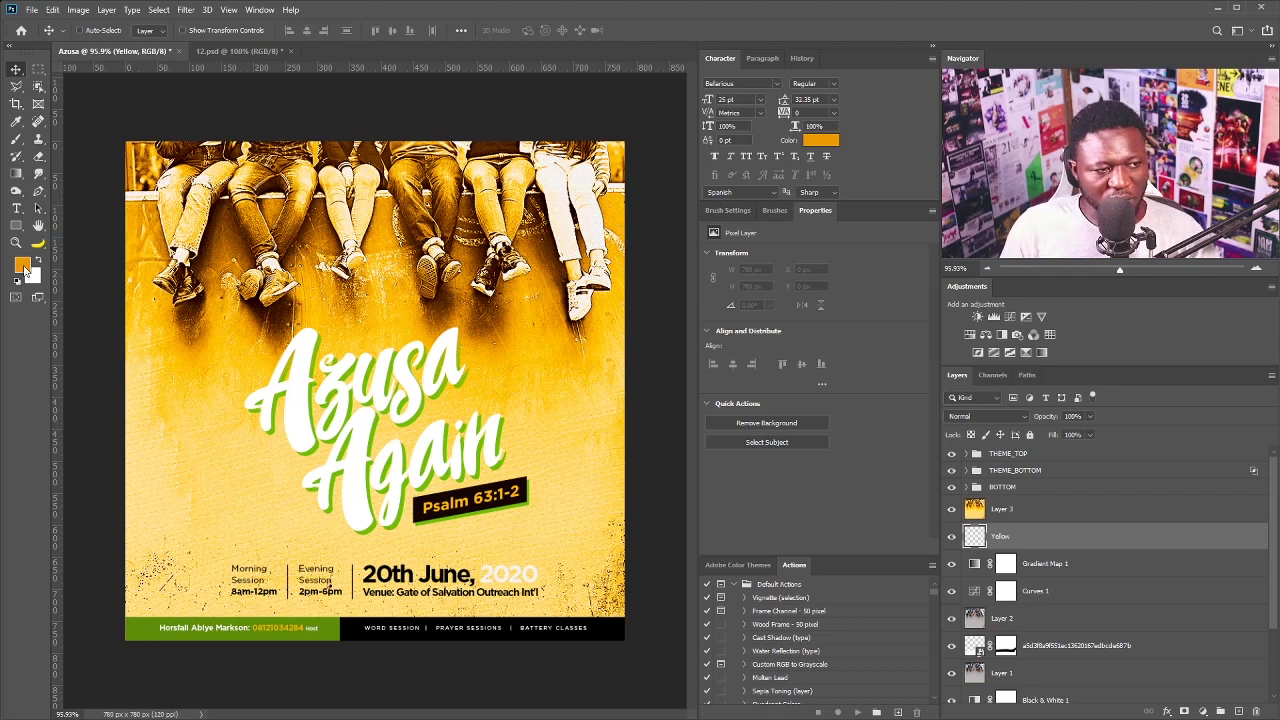
Fill the Yellow layer with the gold color sampled from the poster and move it above Layer 3
click(23, 266)
click(221, 301)
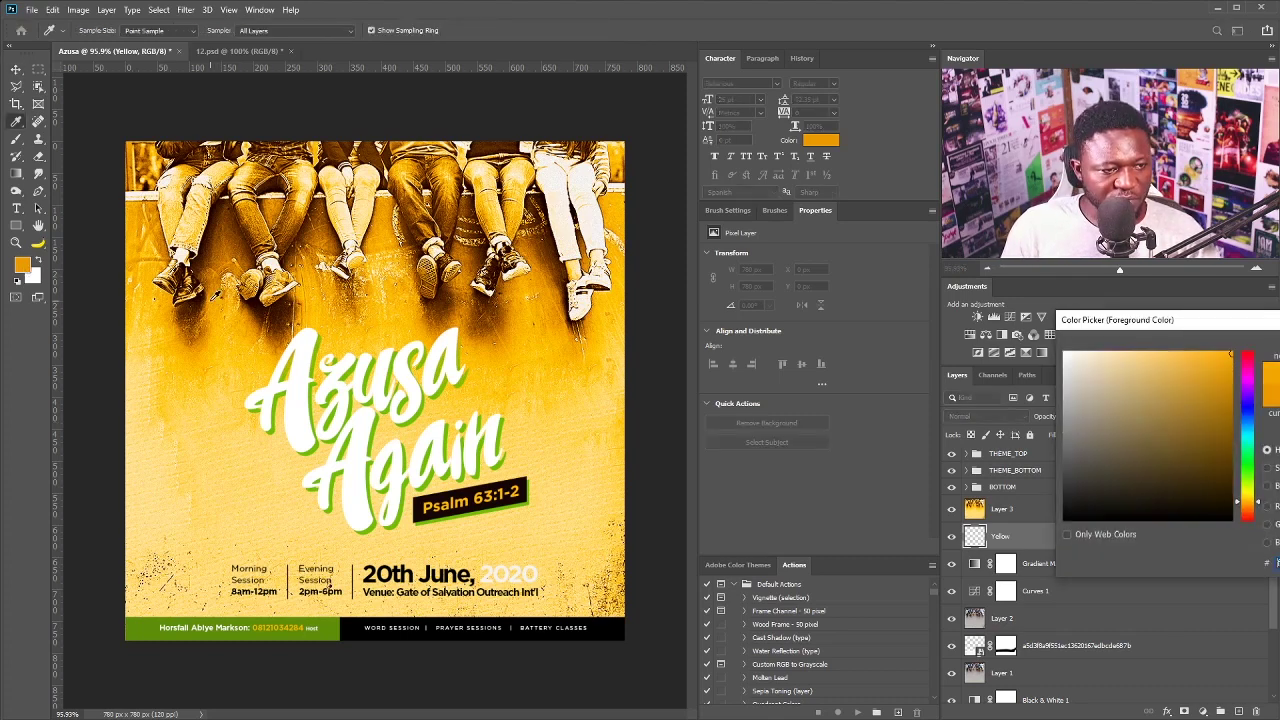
key(Return)
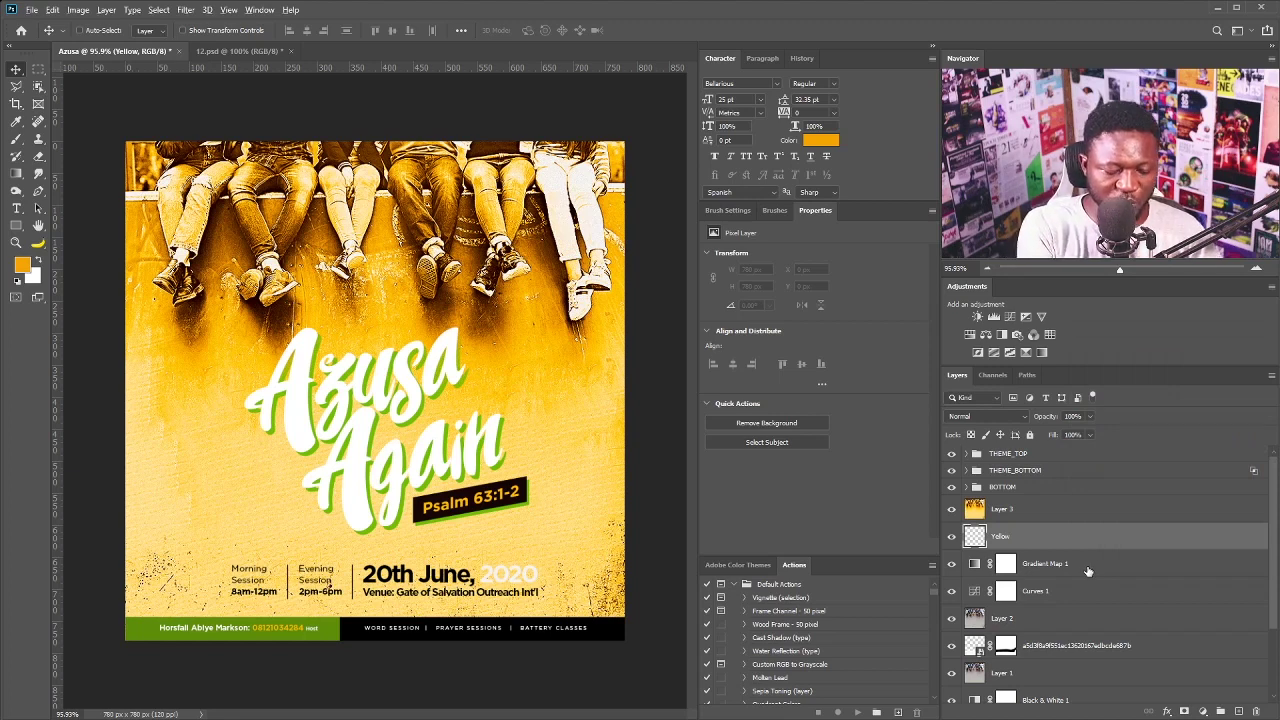
key(alt+BackSpace)
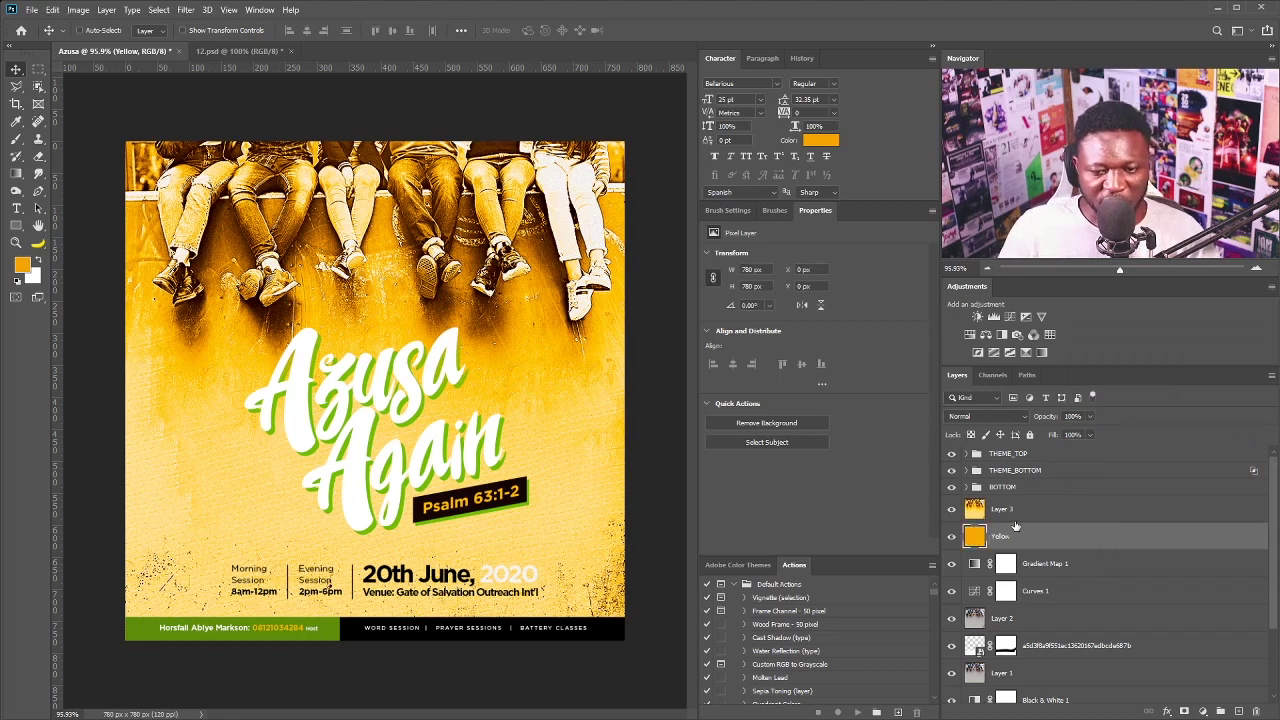
drag(1030, 533, 1031, 500)
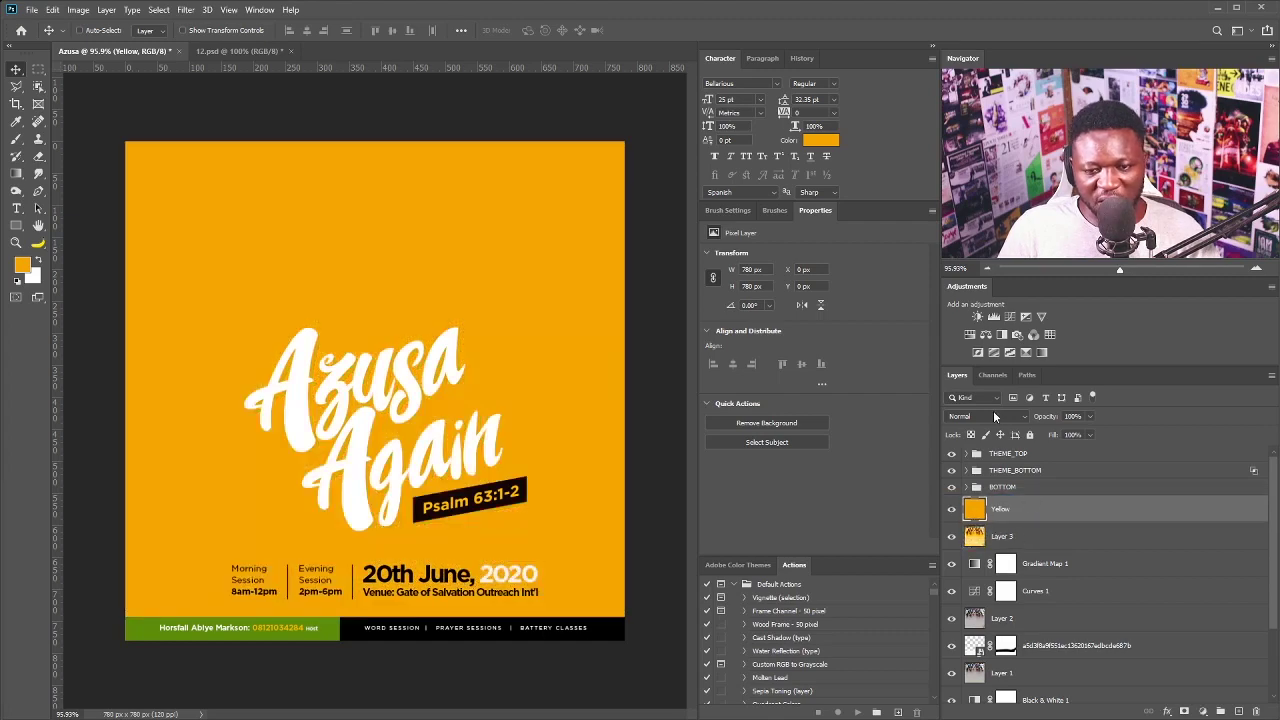
Set the Yellow layer to Color Burn and mask it out across the top with a ~500 px brush
click(993, 416)
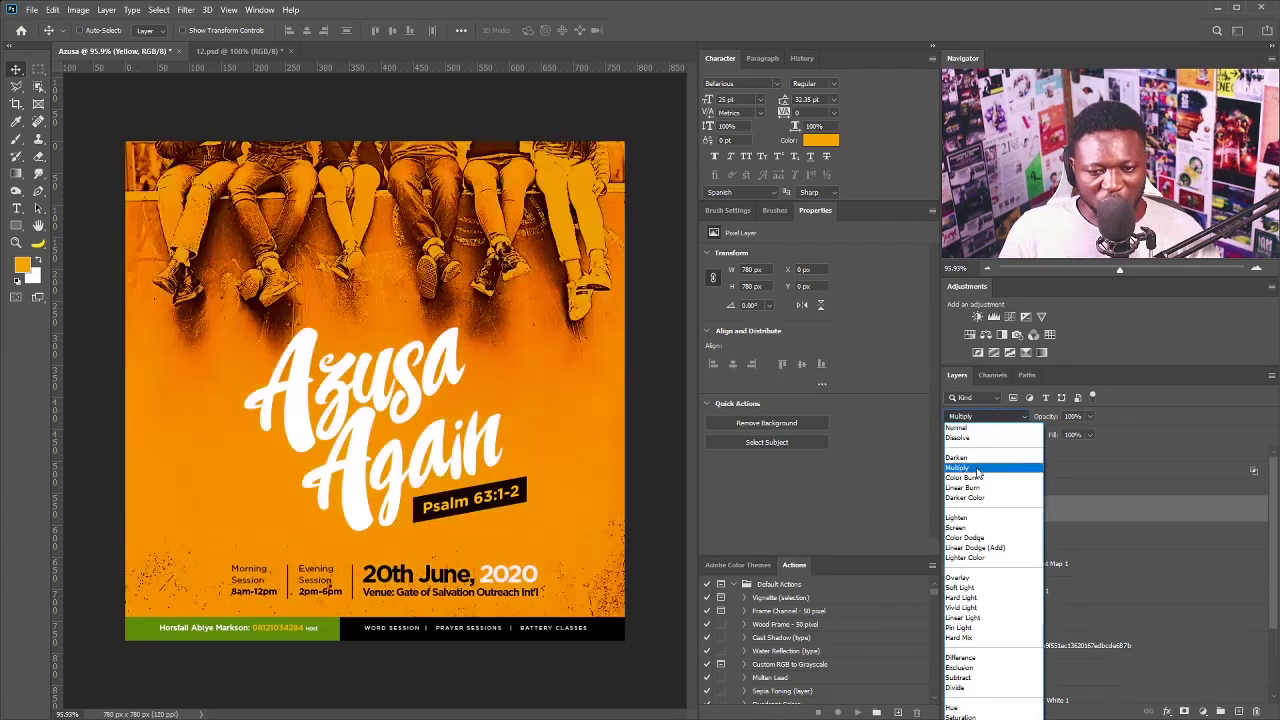
click(962, 478)
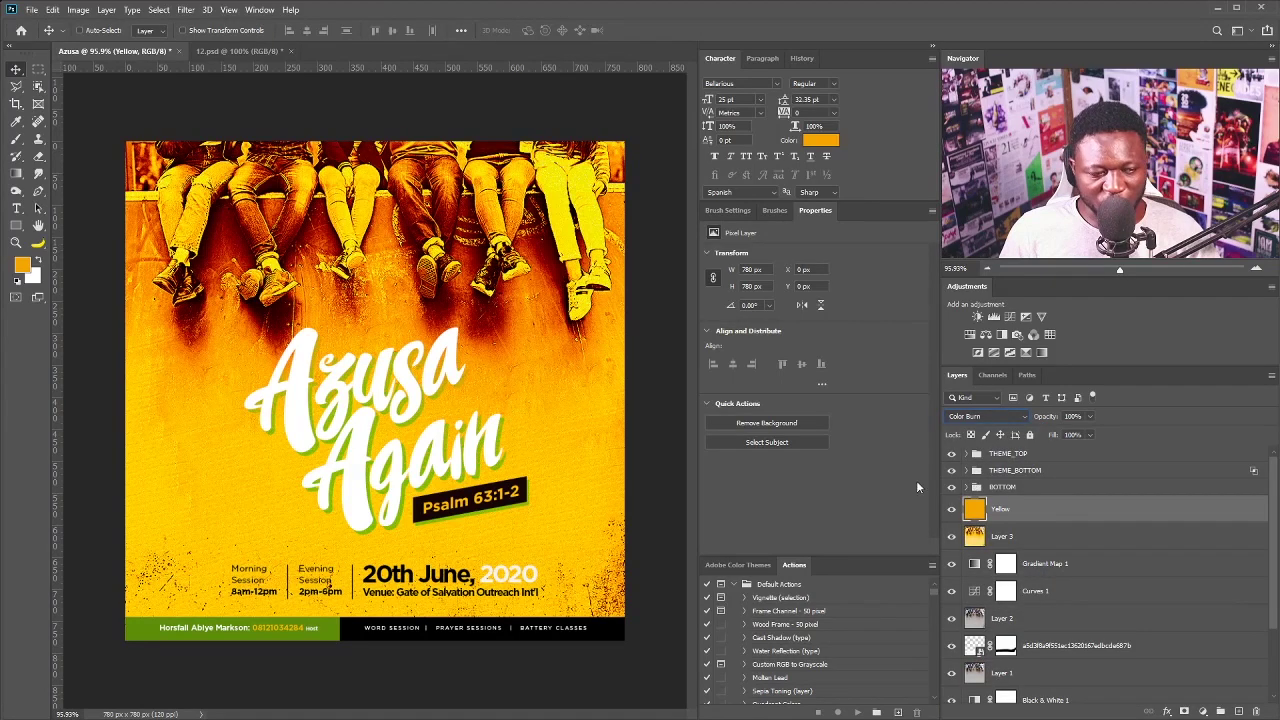
click(1184, 712)
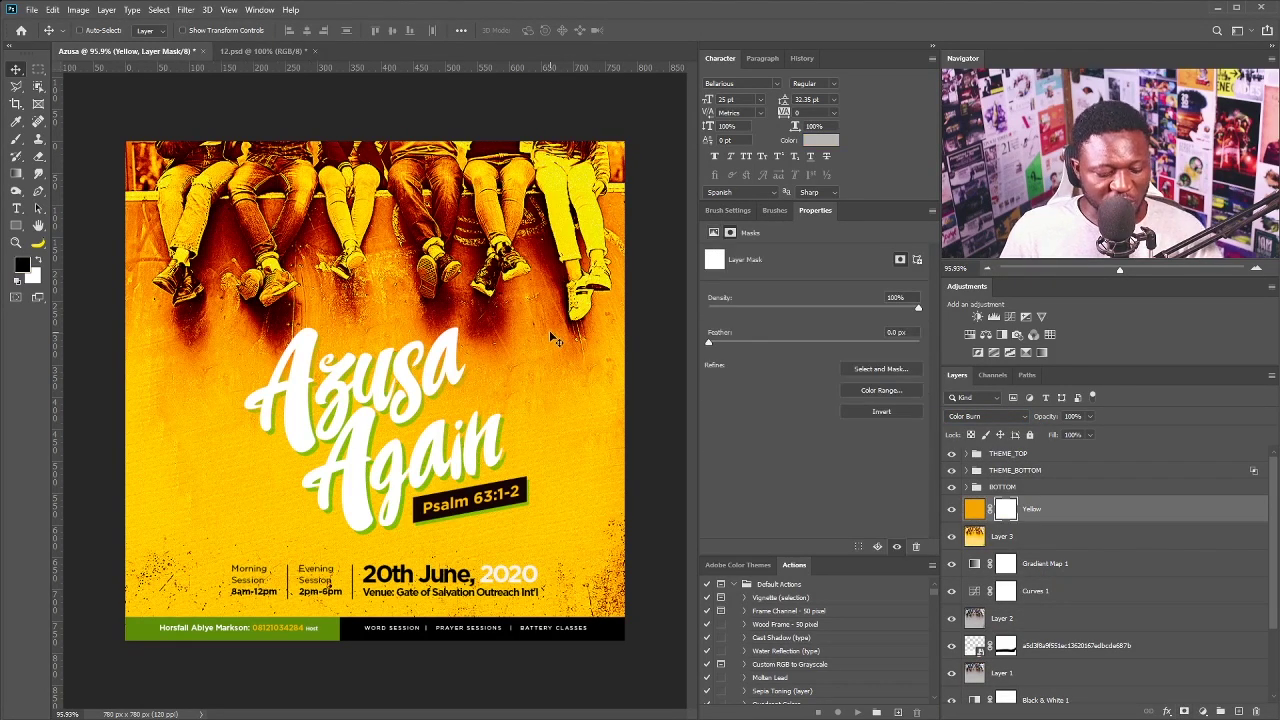
key(b)
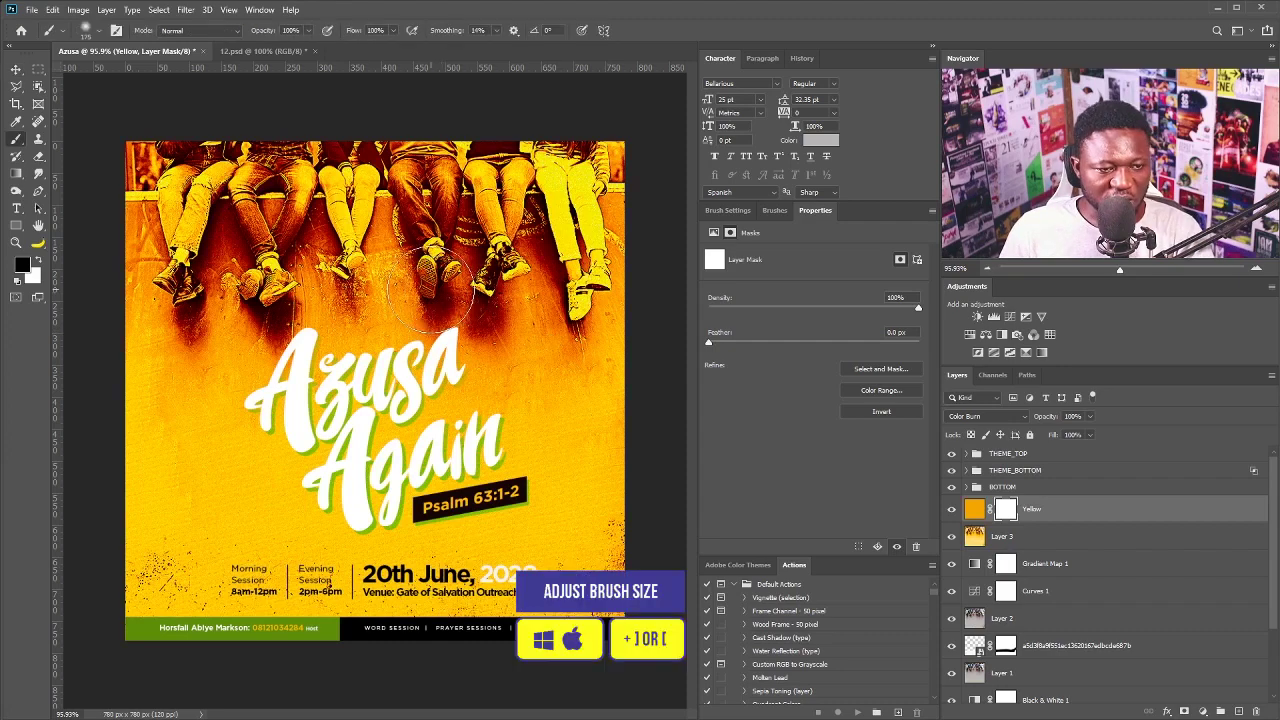
key(bracketright)
key(bracketright)
key(bracketright)
key(bracketright)
key(bracketright)
key(bracketright)
key(bracketright)
key(bracketright)
key(bracketright)
key(bracketright)
key(bracketright)
mouse_move(185, 210)
mouse_down()
mouse_move(340, 250)
mouse_move(645, 215)
mouse_move(190, 215)
mouse_up()
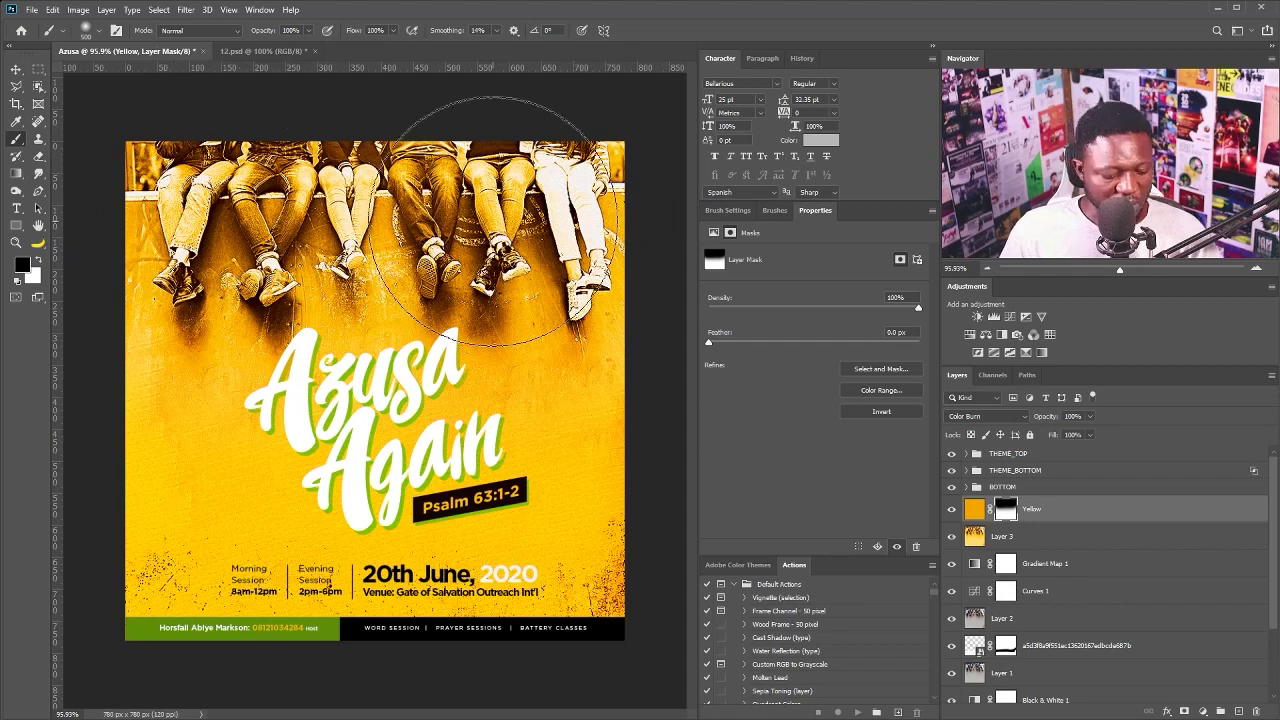
Add Curves 2, lowering the highlight endpoint slightly and pulling the midpoint from 148 to 130
key(v)
click(1009, 316)
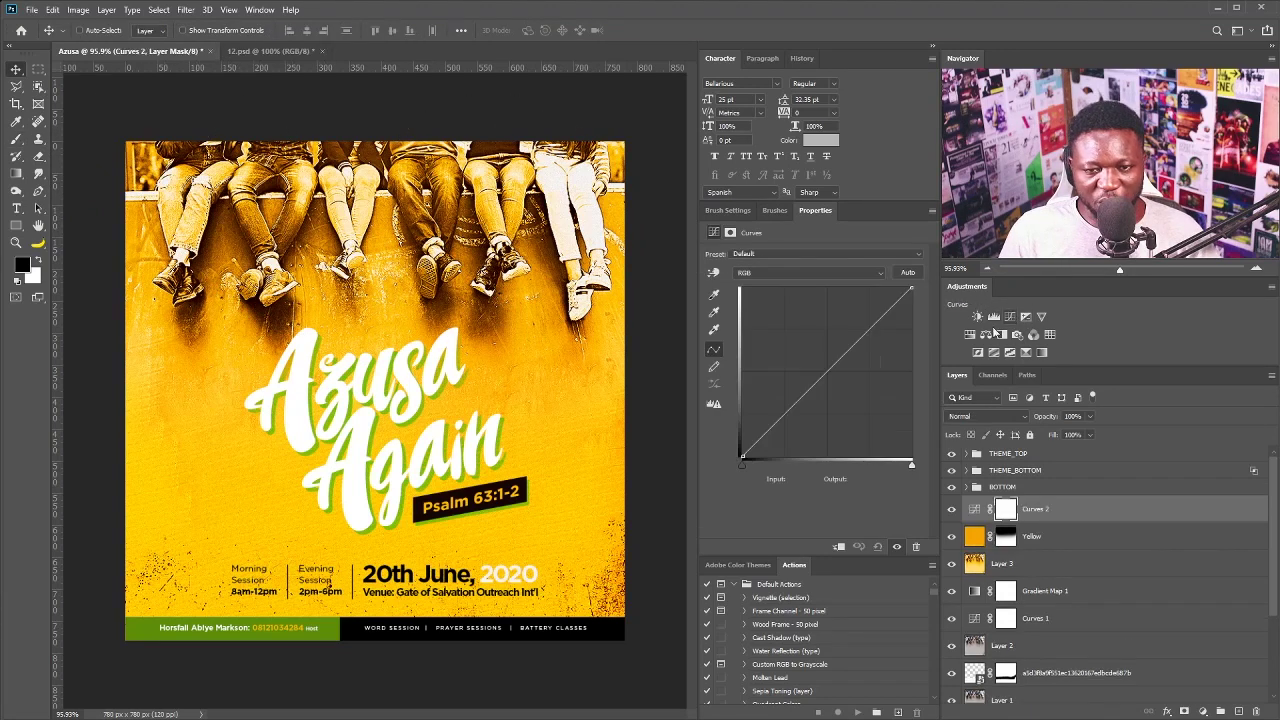
click(836, 361)
mouse_move(836, 361)
mouse_down()
mouse_move(840, 388)
mouse_move(841, 364)
mouse_up()
drag(913, 288, 911, 291)
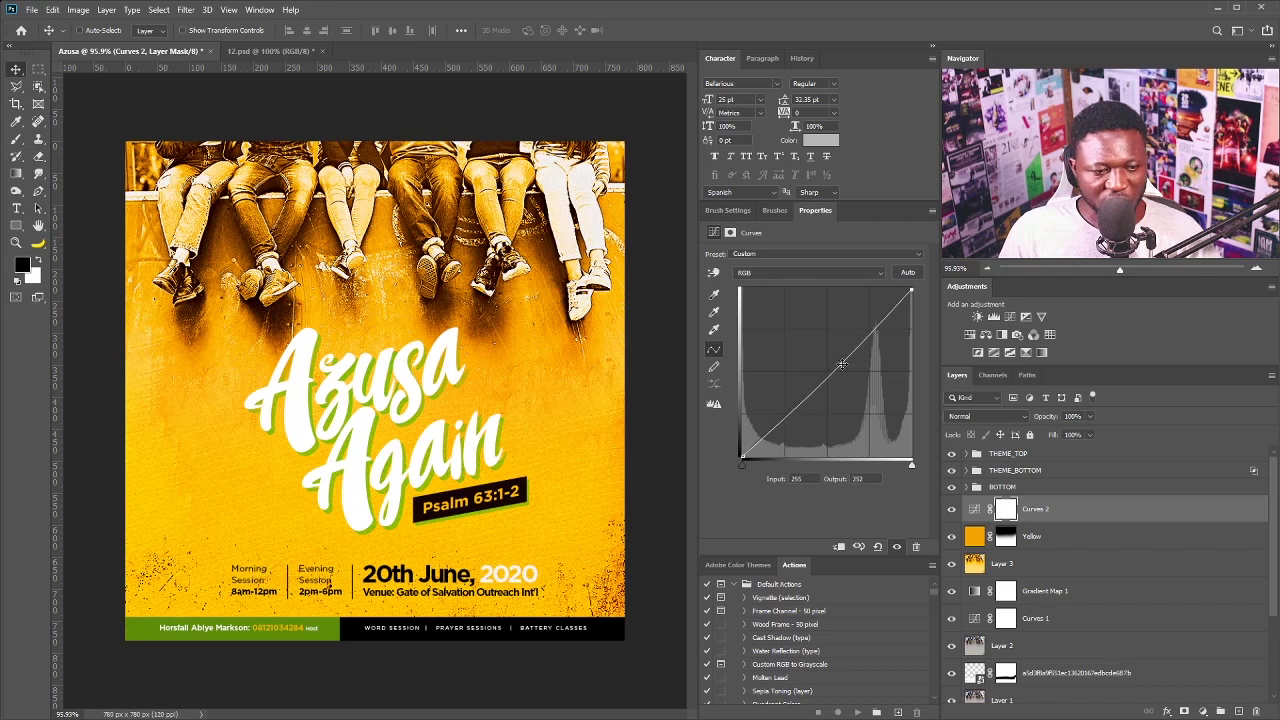
drag(842, 364, 840, 371)
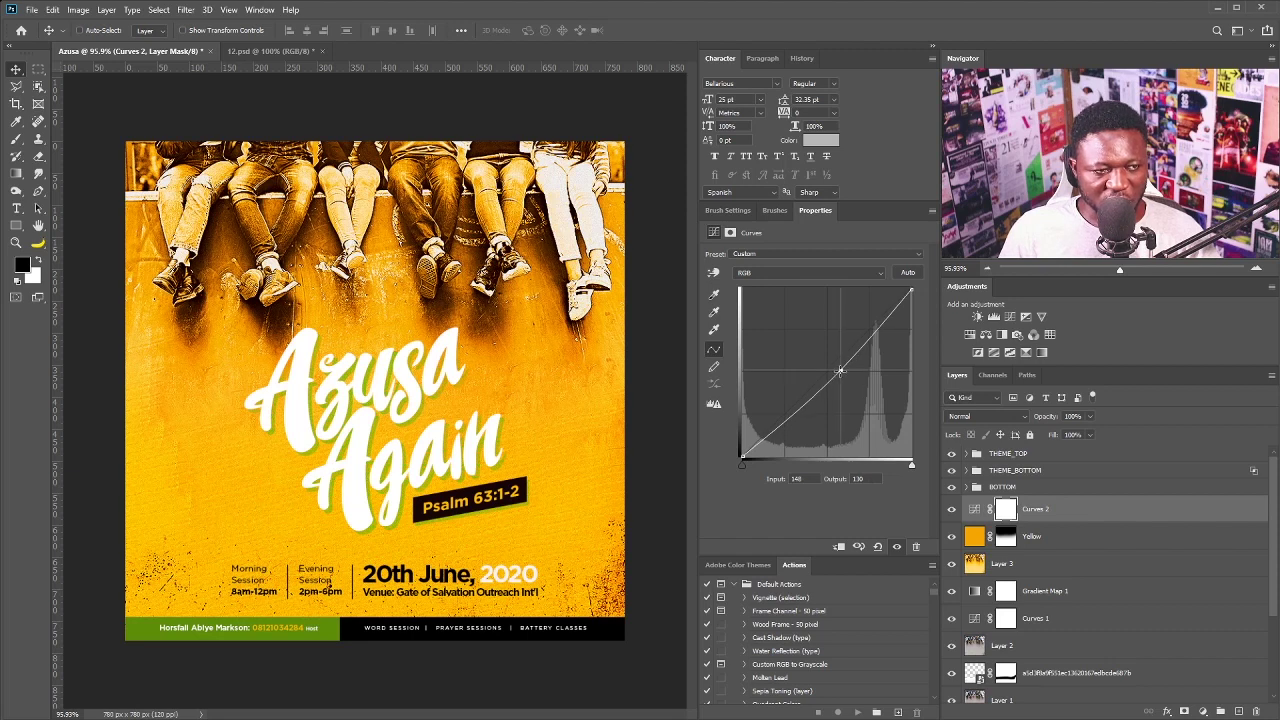